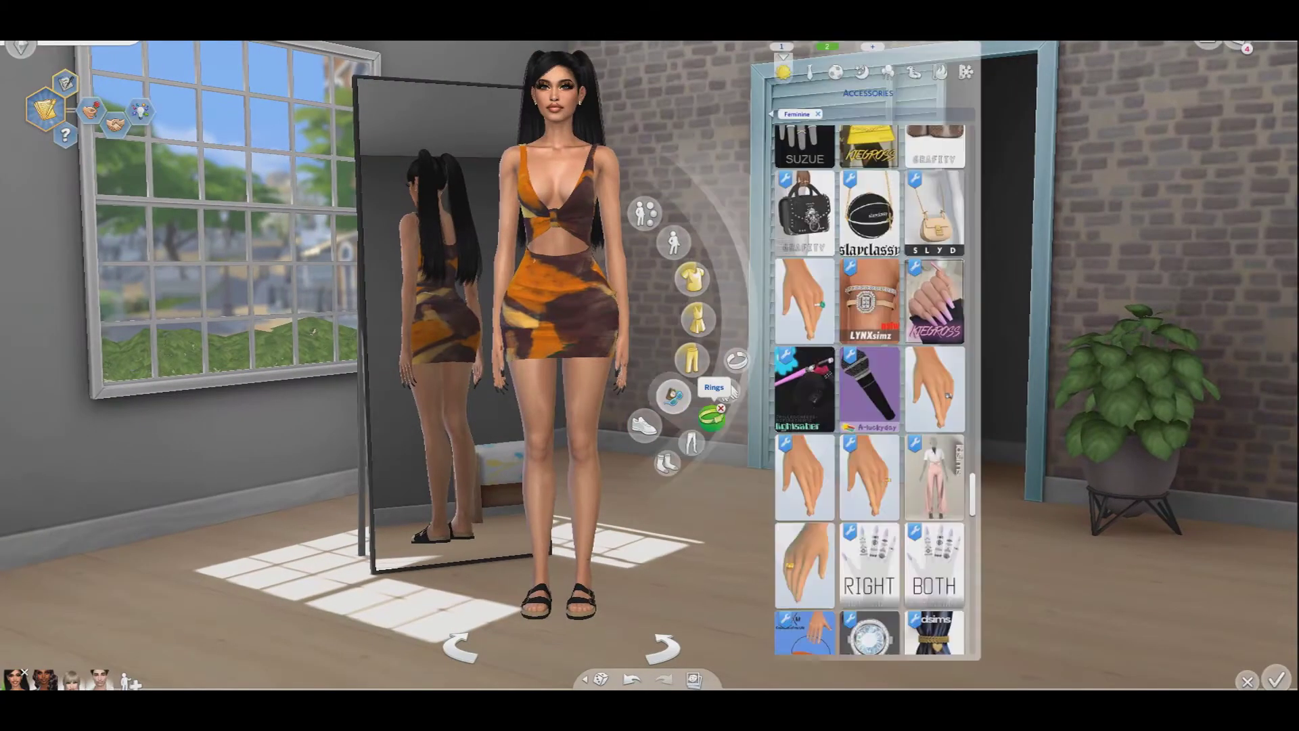
Step: Leave The Sims 4 and bring up TS4SimRipper with no save file loaded
click(731, 391)
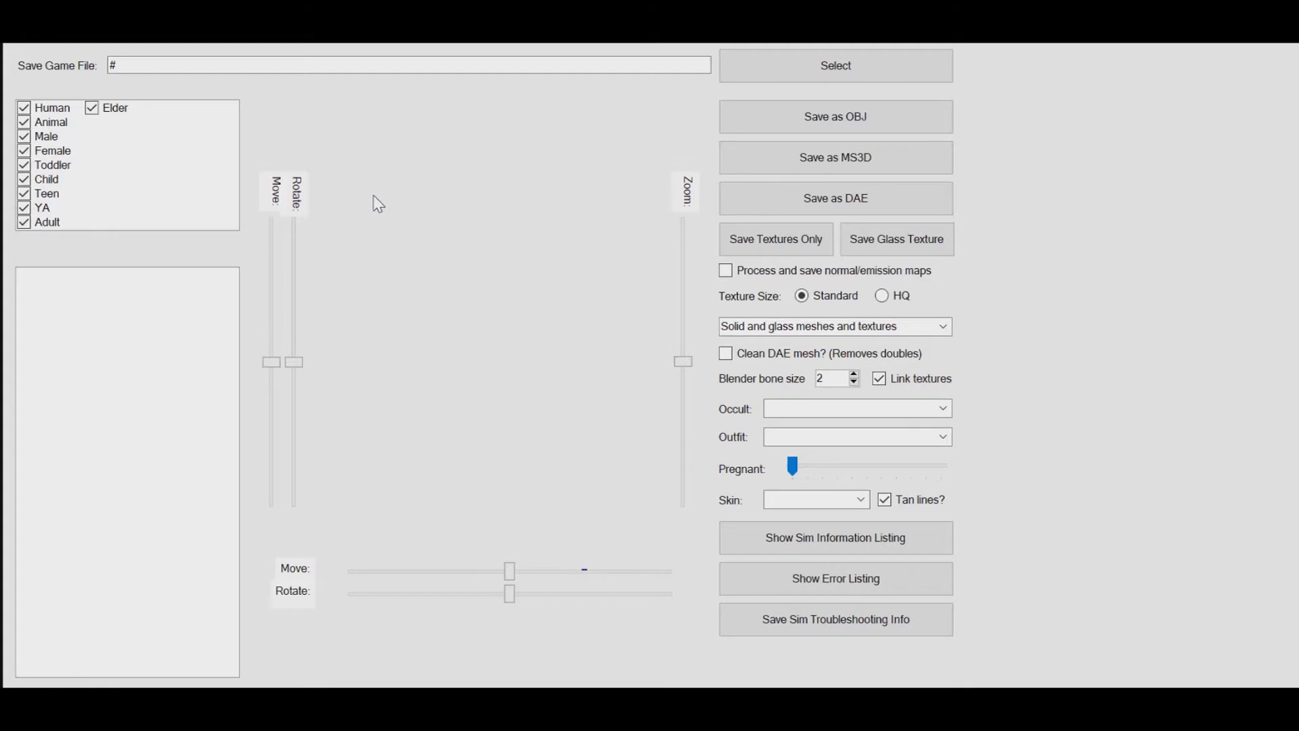
Step: Load the save file Slot_00000006.save from the saves folder into TS4SimRipper
click(838, 69)
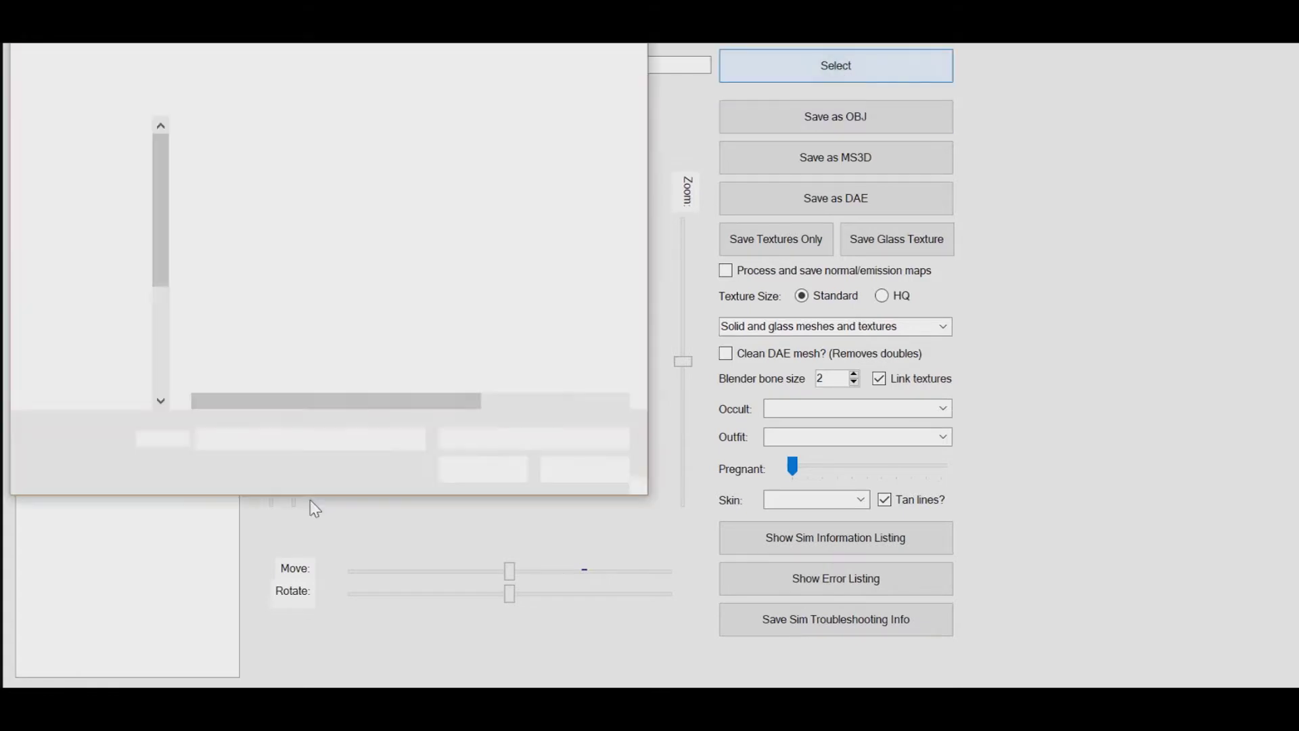
click(333, 250)
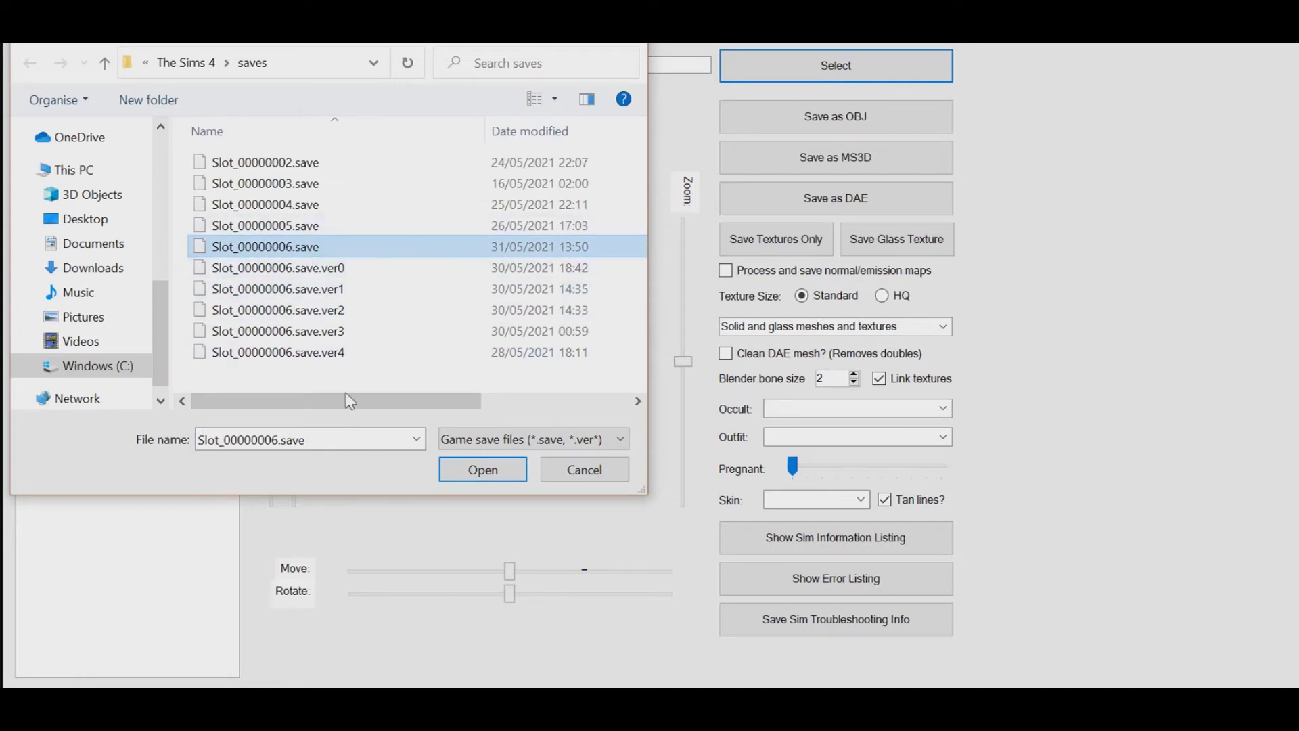
click(504, 476)
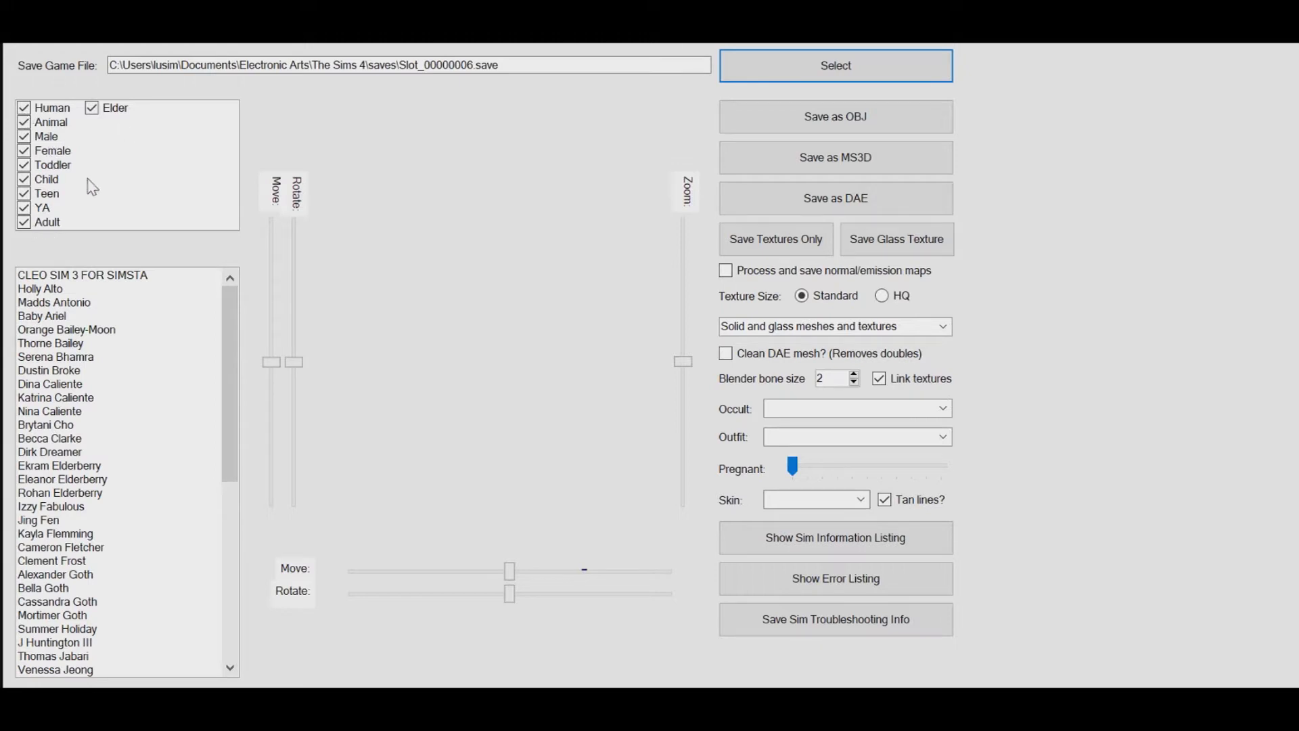
Step: Uncheck Adult, Elder, Teen, Child, Toddler, Male and Animal, then preview the third sim
click(22, 224)
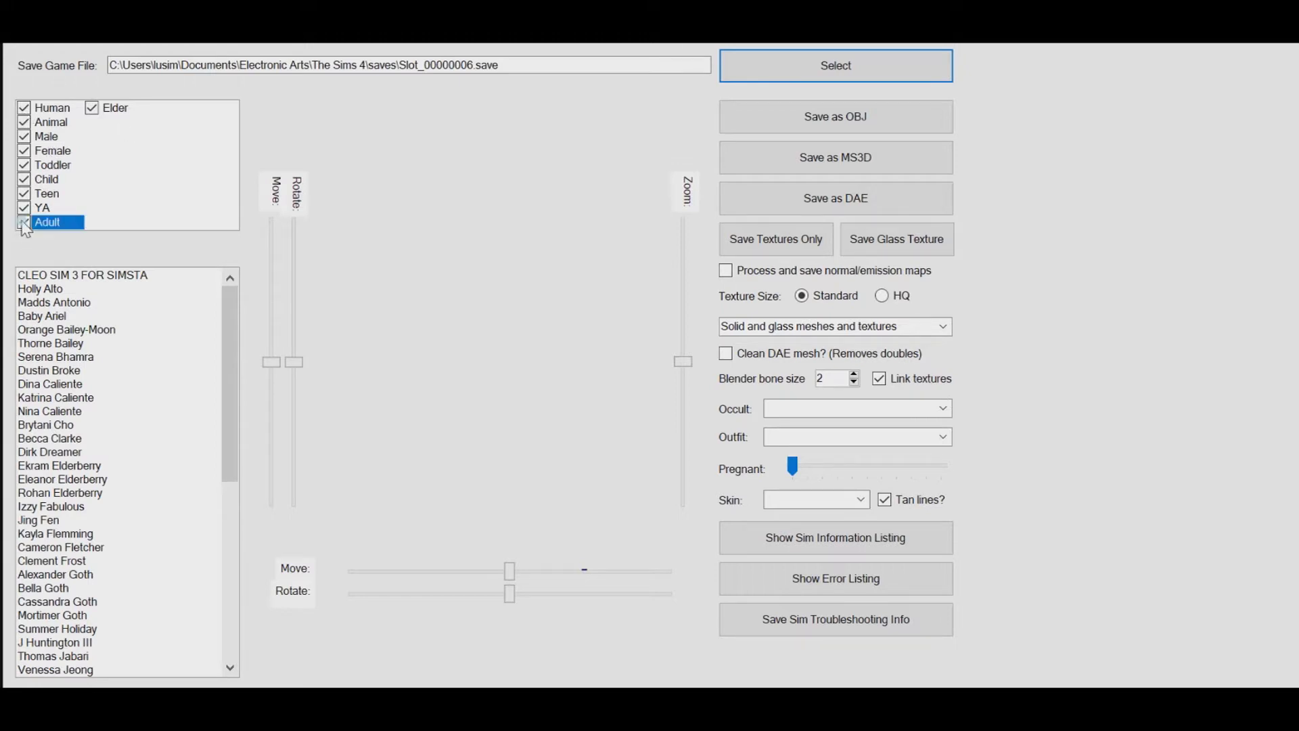
click(24, 224)
click(92, 108)
click(24, 194)
click(25, 179)
click(24, 165)
click(23, 136)
click(24, 123)
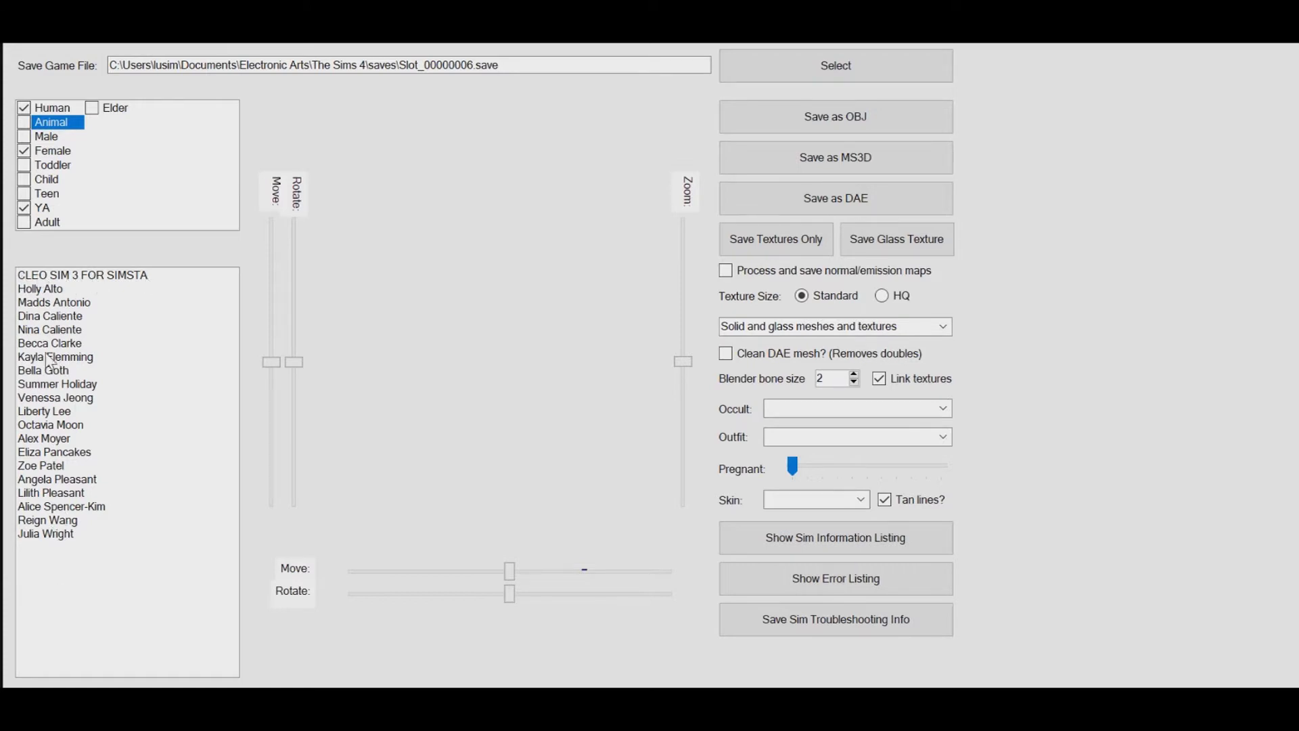
click(57, 306)
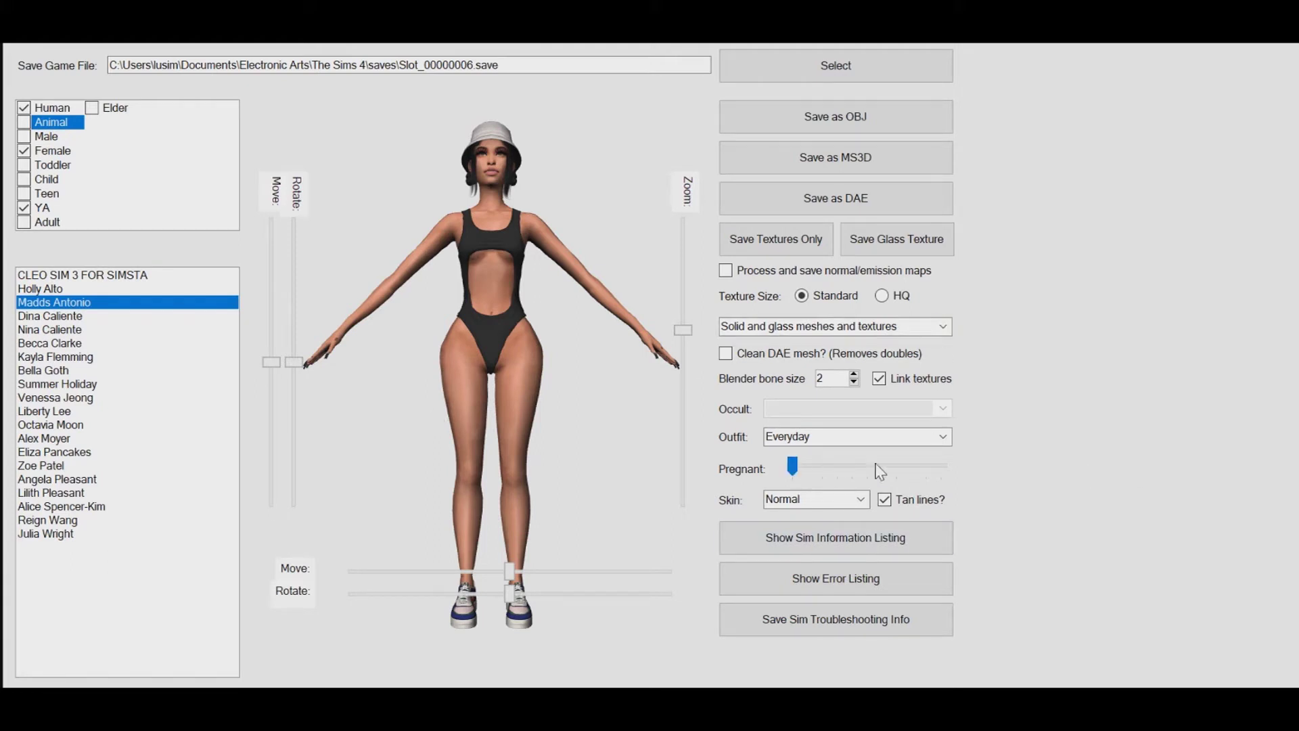
drag(514, 594, 593, 594)
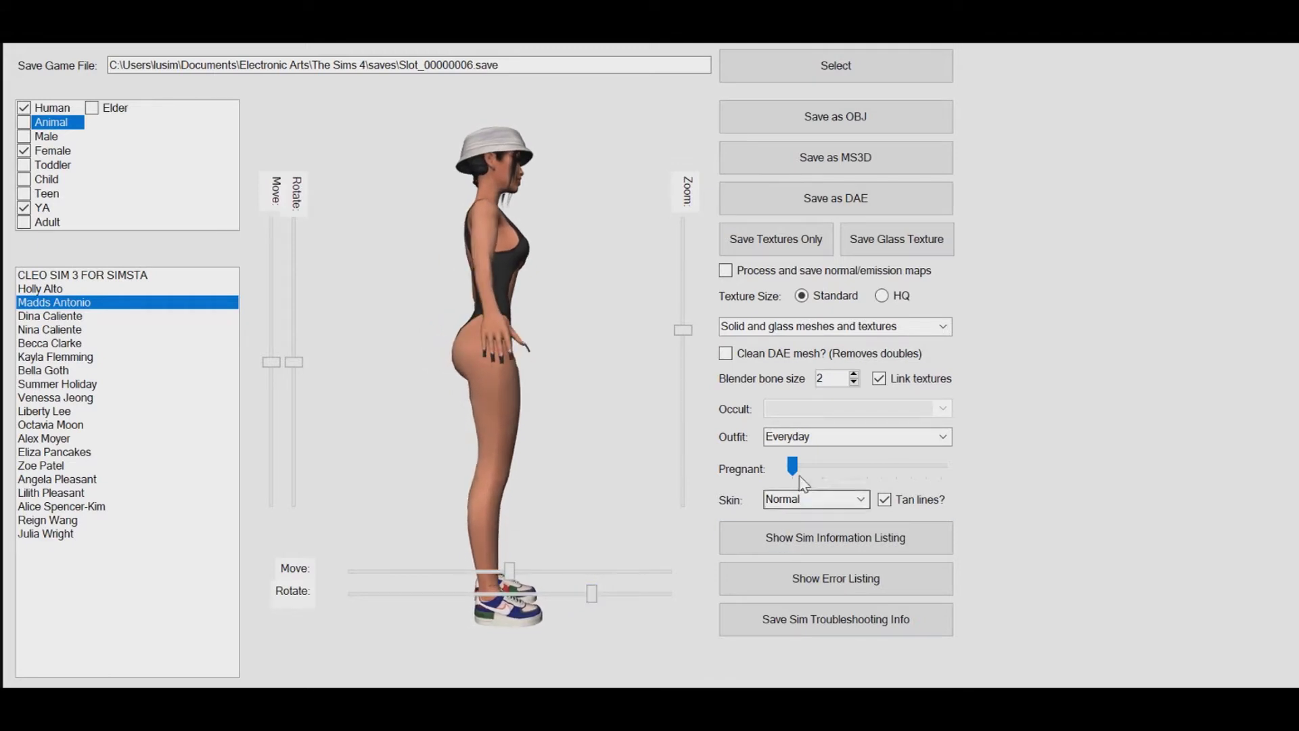
drag(791, 466, 947, 464)
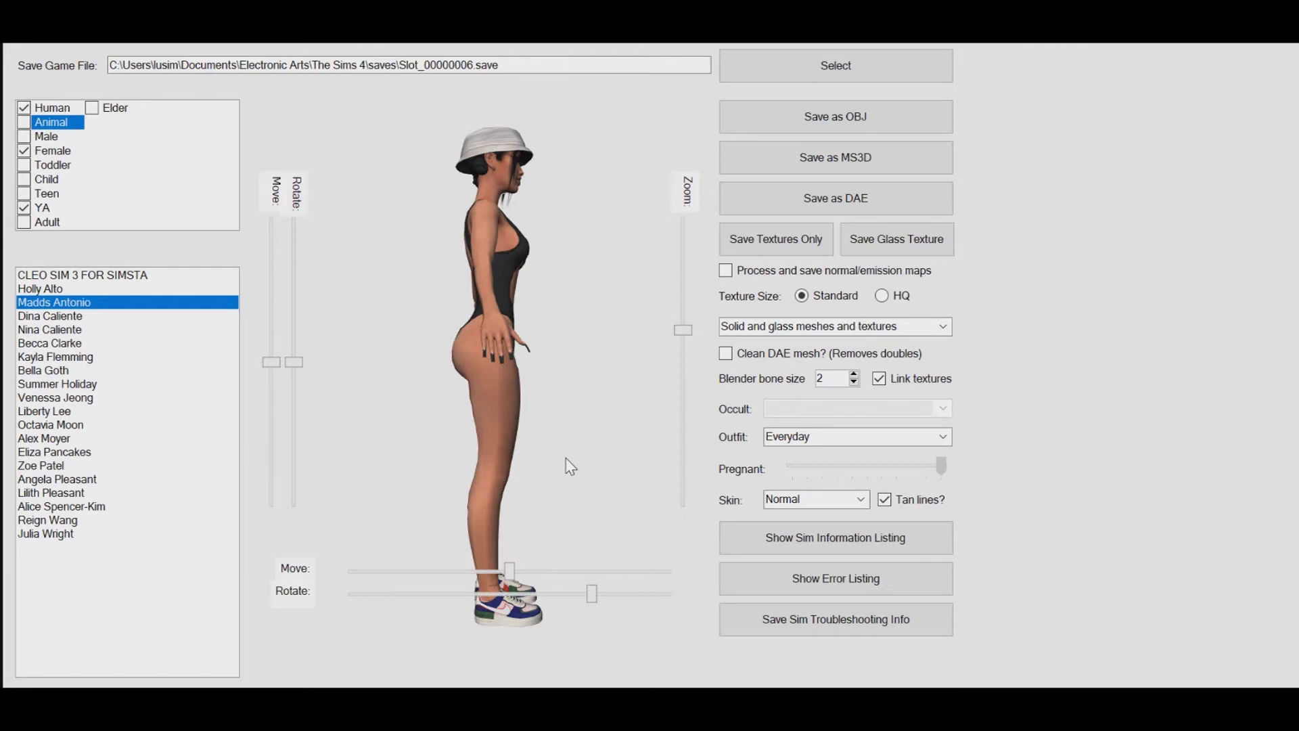
mouse_move(590, 594)
mouse_down()
mouse_move(429, 595)
mouse_move(614, 589)
mouse_move(530, 596)
mouse_move(586, 593)
mouse_up()
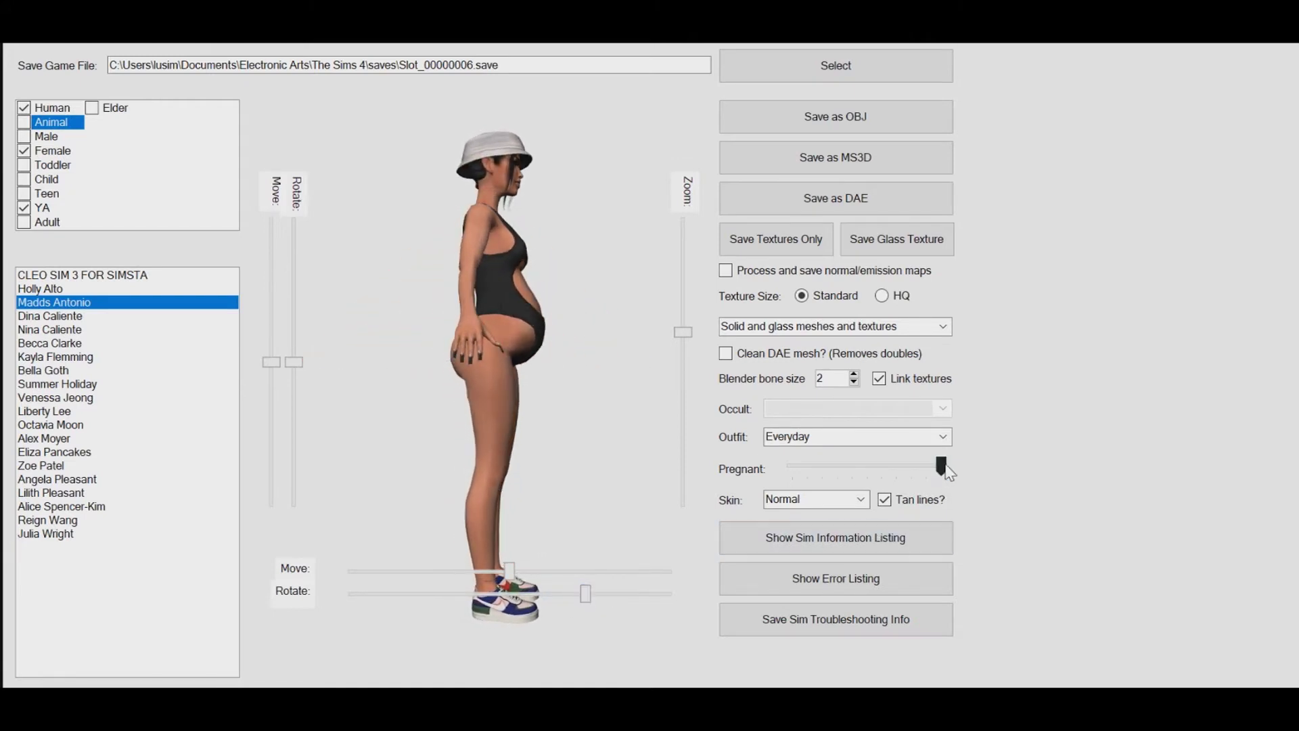
click(797, 467)
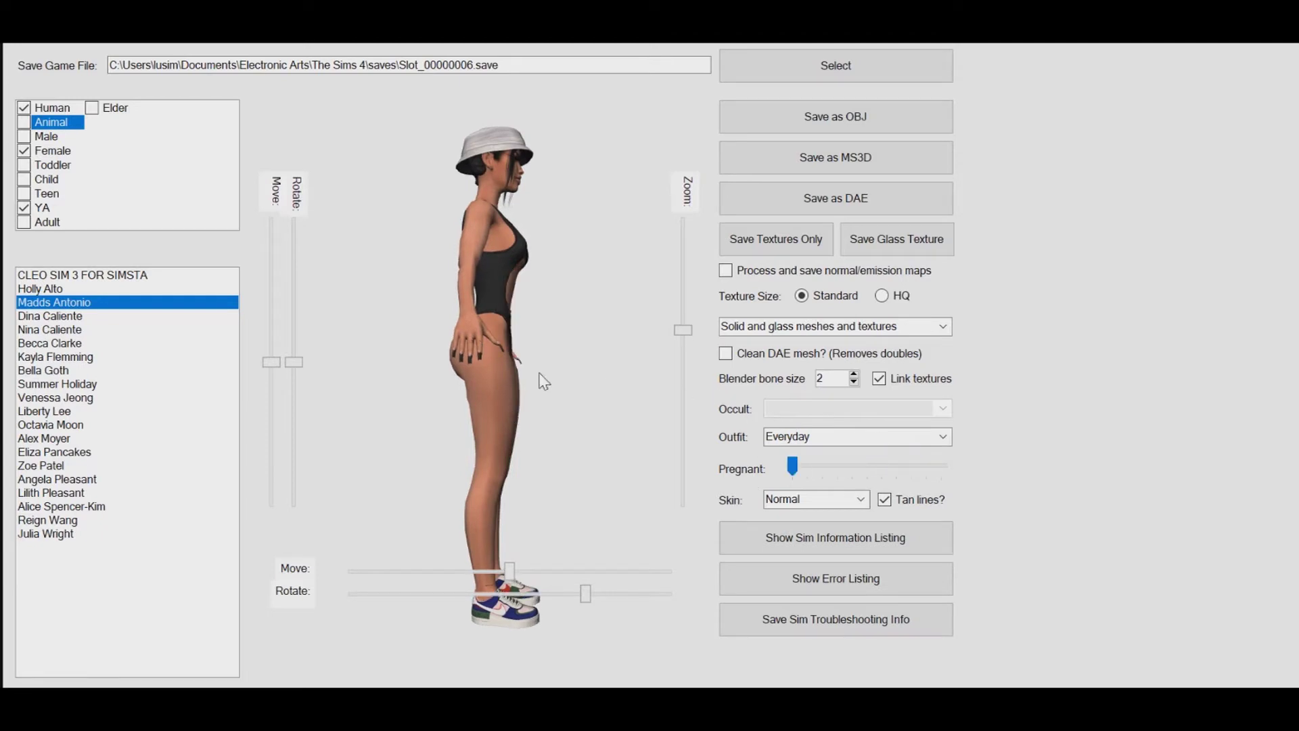
drag(587, 596, 518, 604)
Step: Keep Normal skin, Everyday outfit and solid and glass meshes and textures for export
click(860, 499)
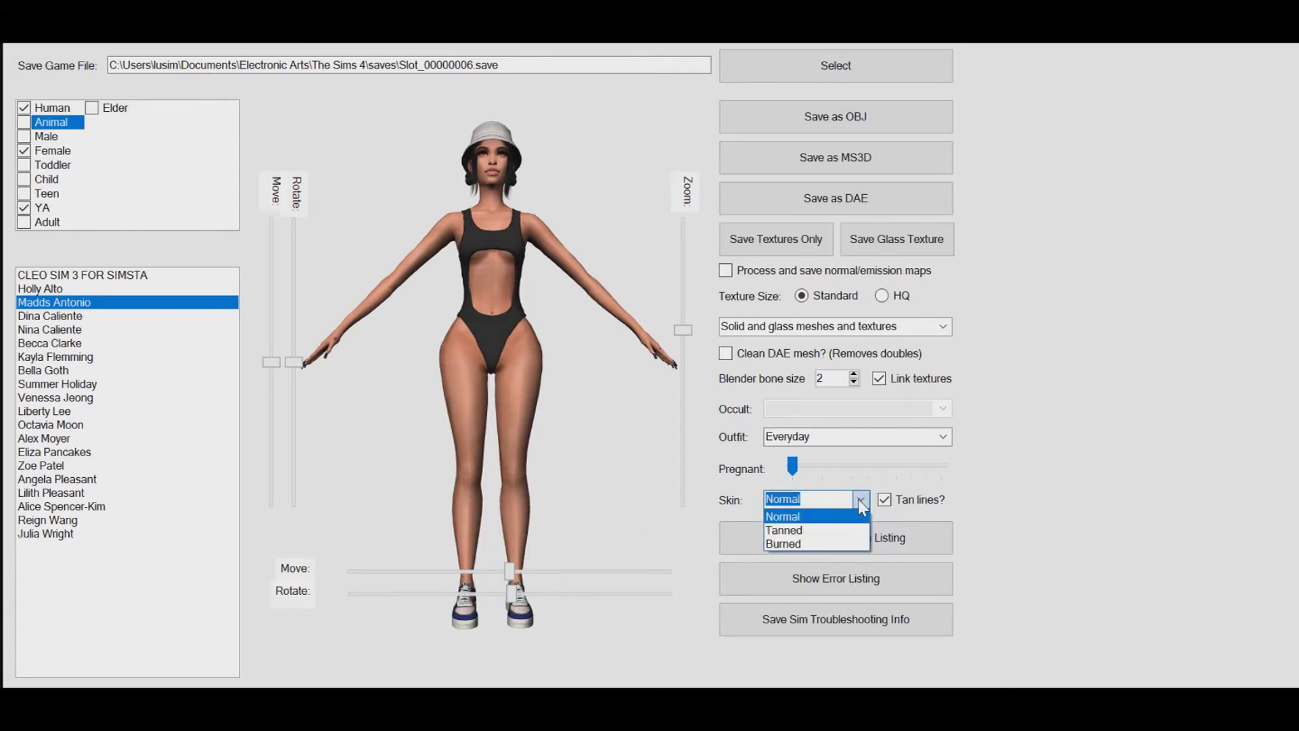
click(860, 499)
click(943, 436)
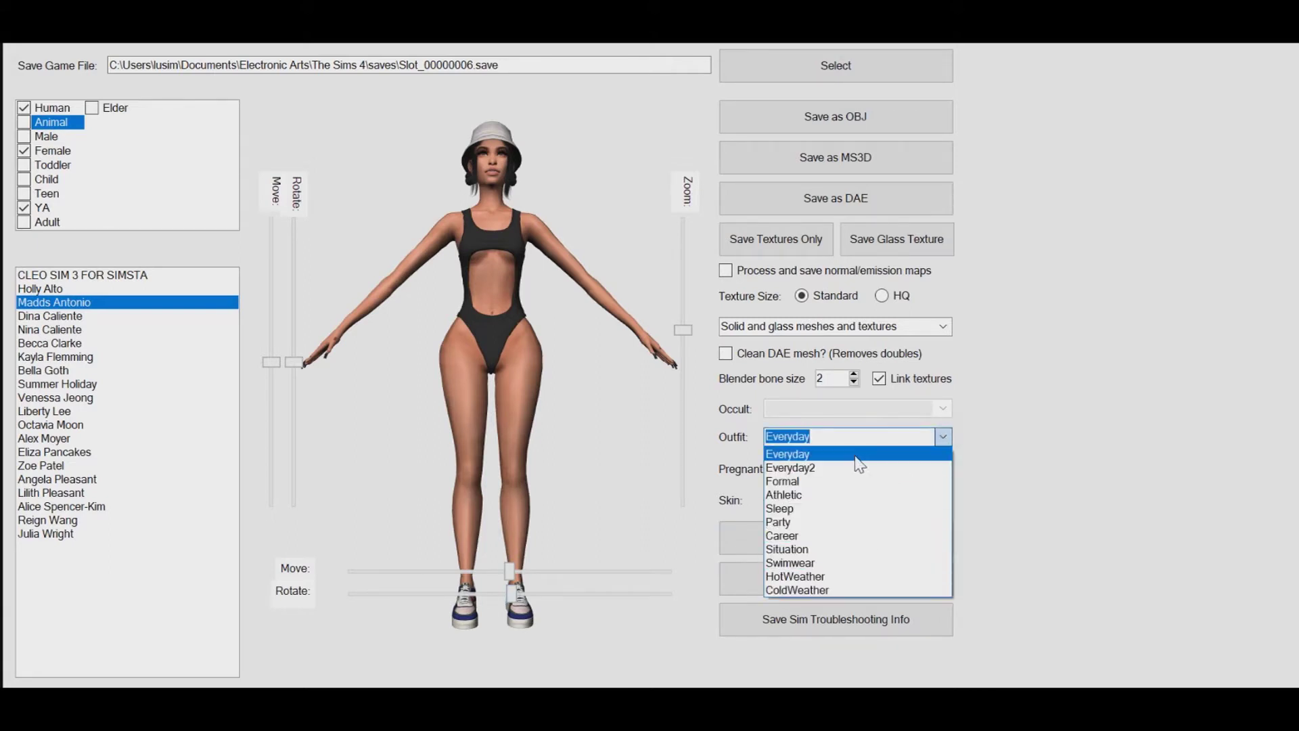
click(863, 454)
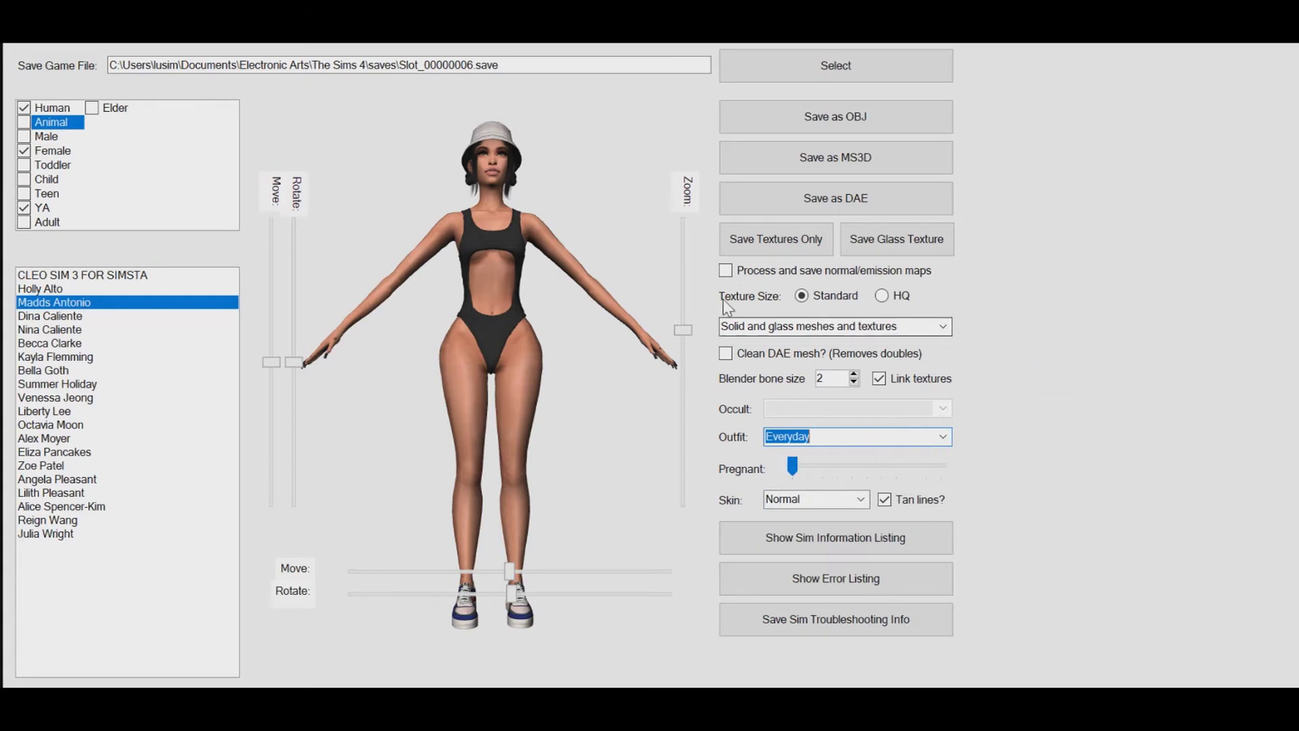
click(942, 326)
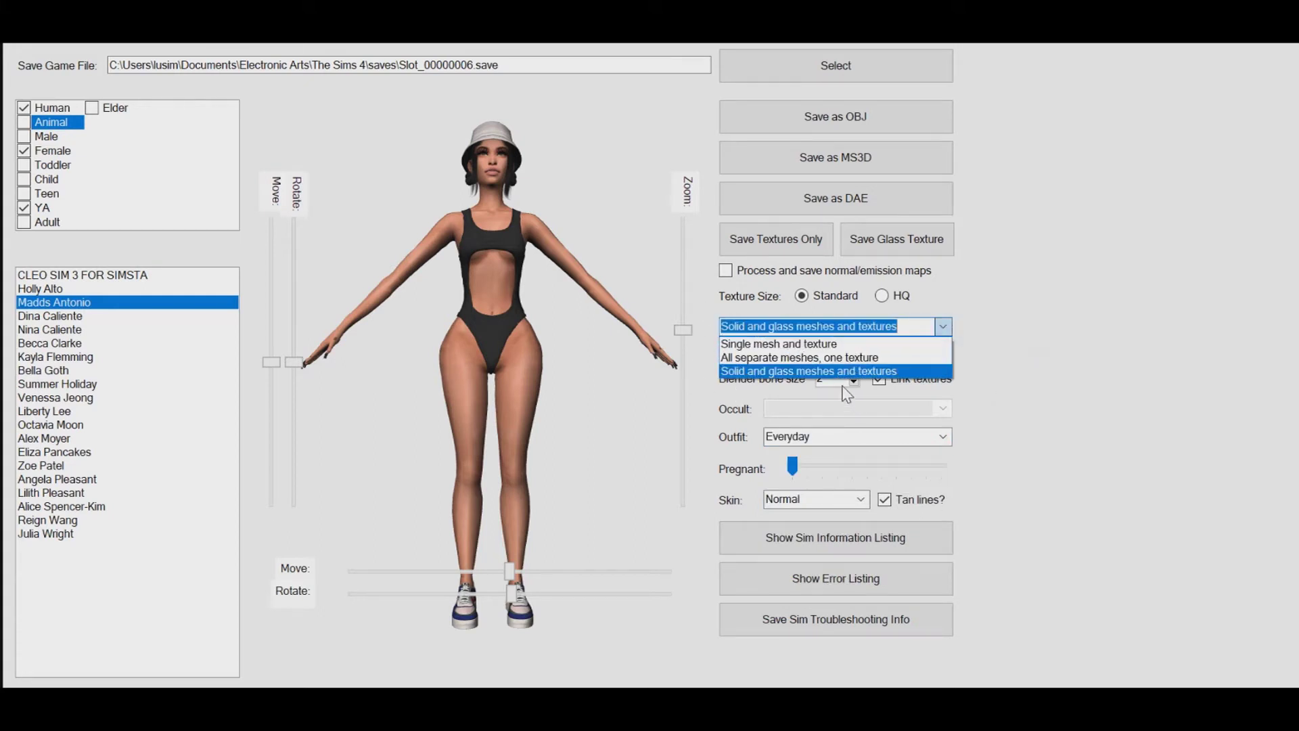
click(790, 374)
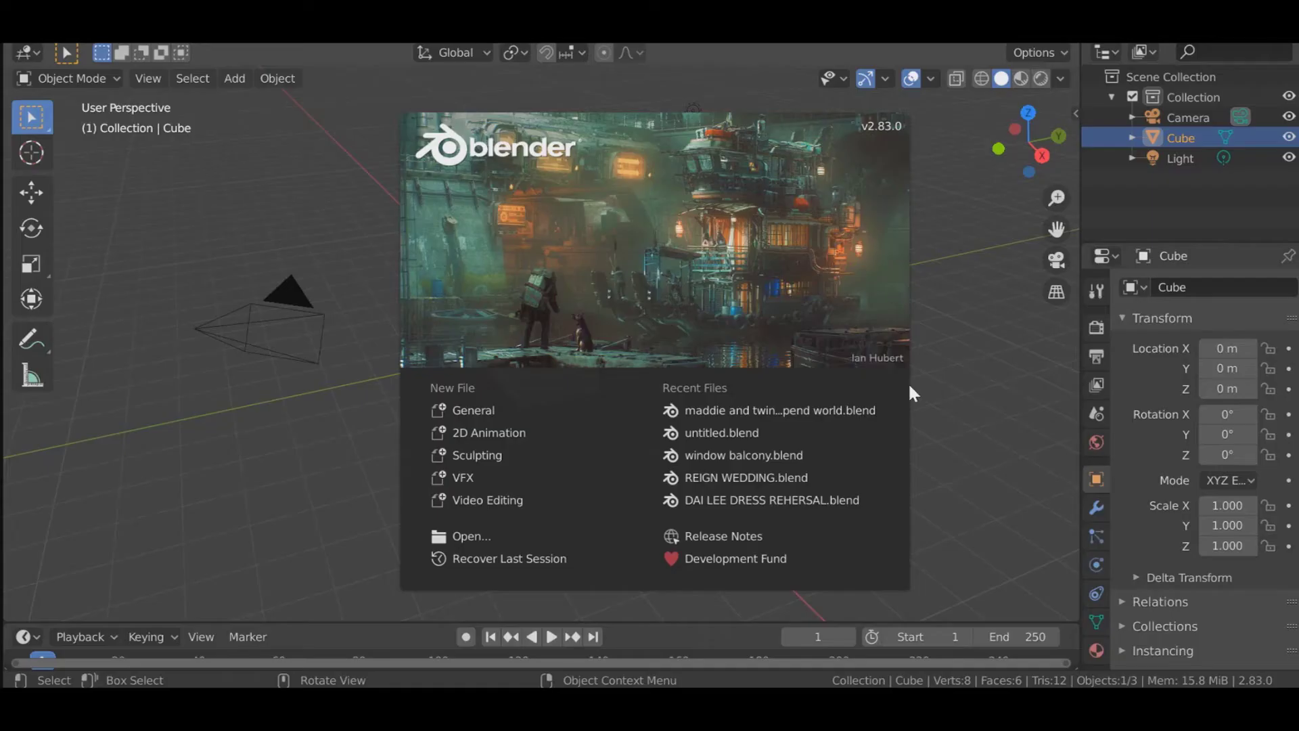
Step: Save the sim as DAE, then delete Blender's default camera, cube and light
click(928, 375)
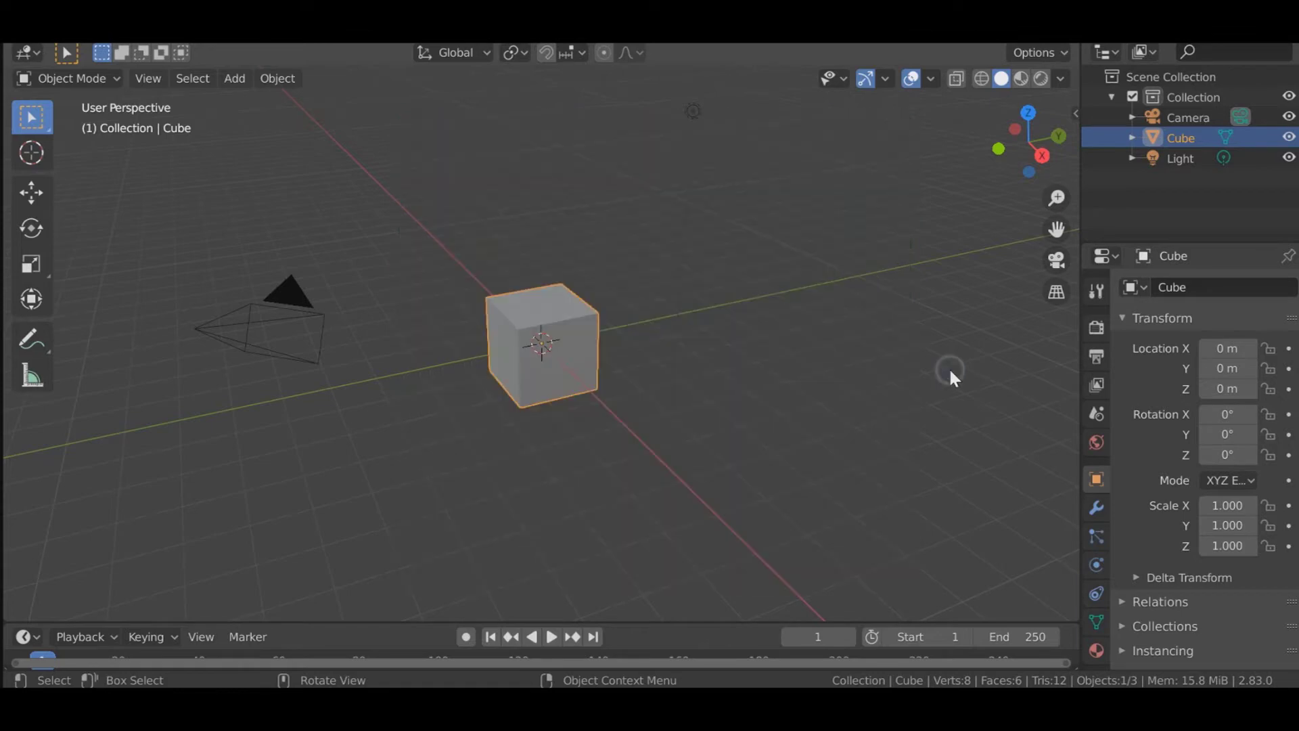
drag(947, 493, 190, 212)
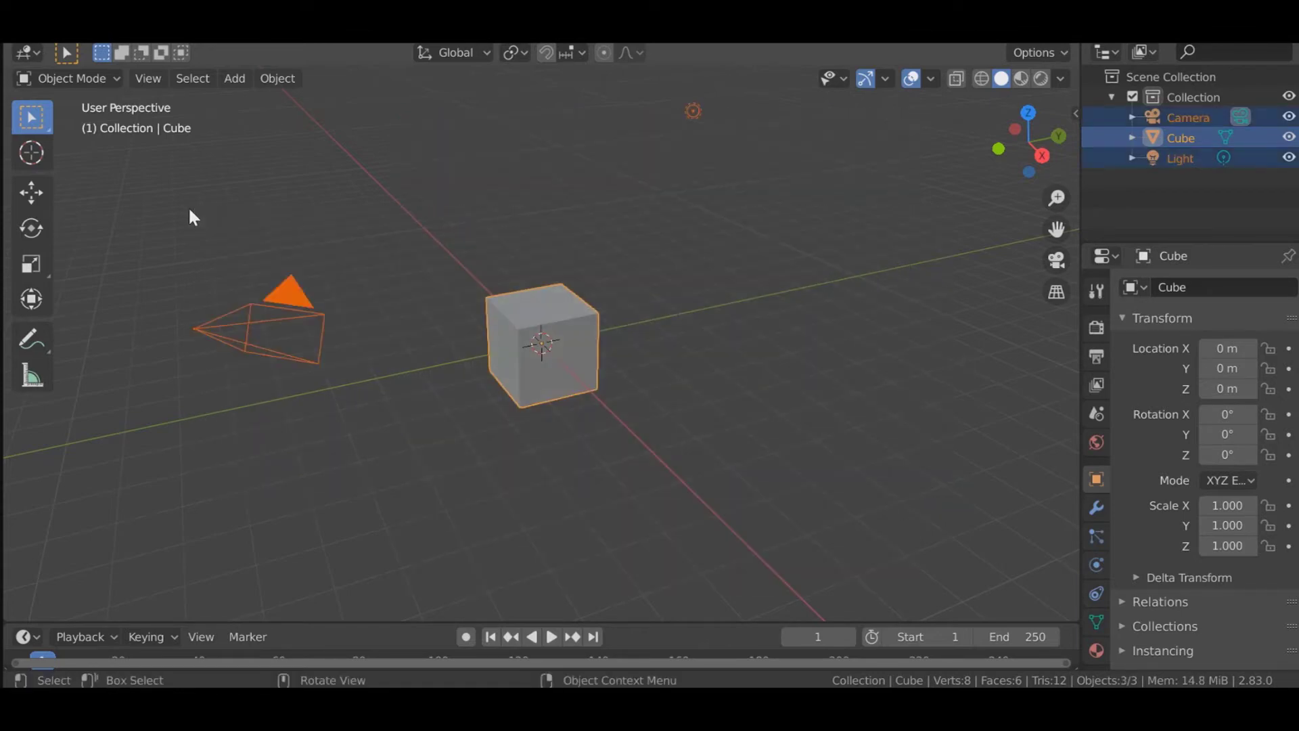
key(Delete)
Step: Import the sim's .dae file from the SIMS 4 RENDERS folder via Collada
click(62, 43)
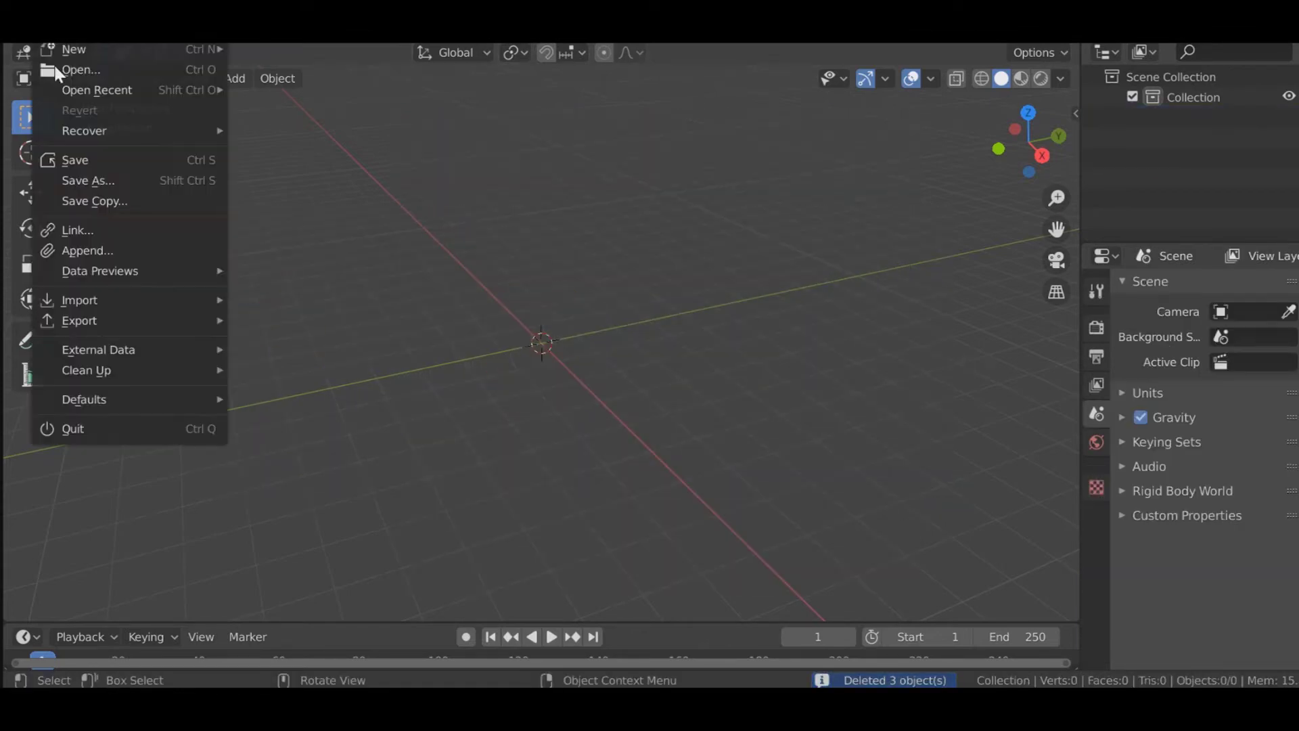
mouse_move(135, 300)
click(314, 306)
click(231, 446)
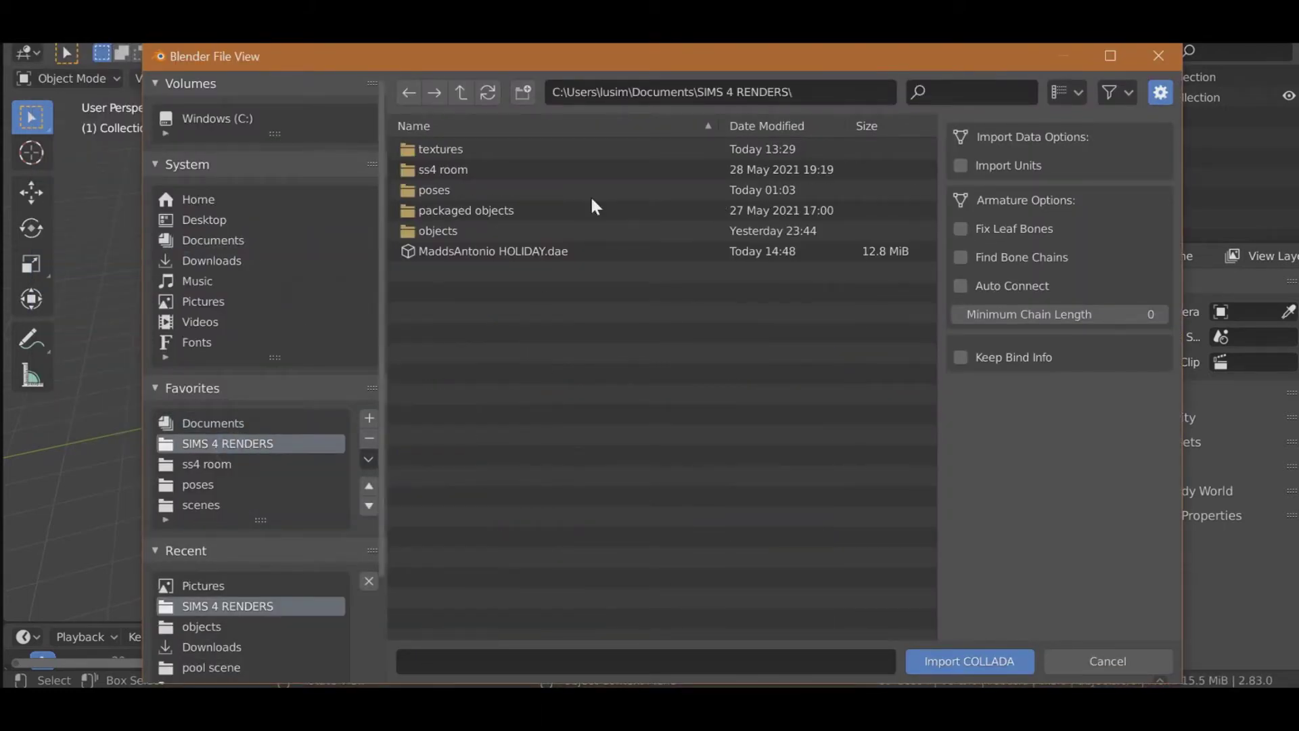
click(518, 254)
click(965, 661)
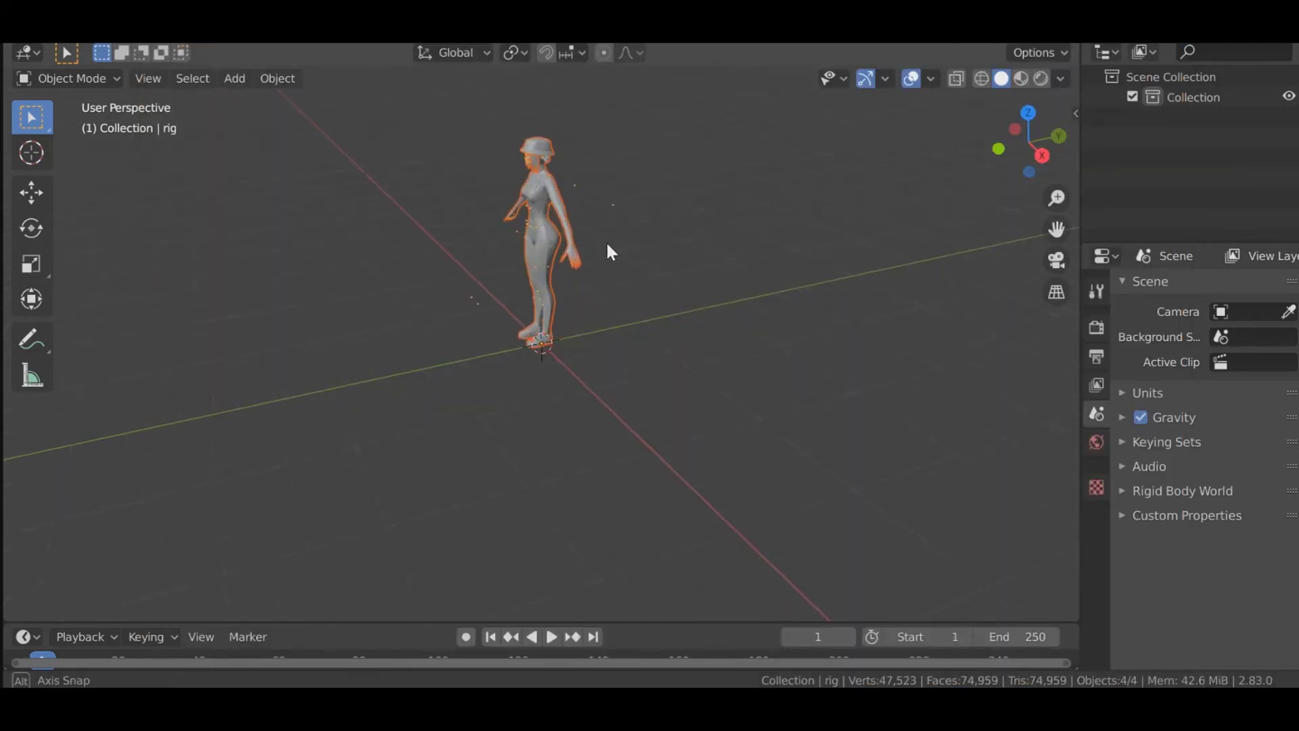
Step: Delete the imported lamp and turn the view to face the sim
middle_drag(599, 241, 659, 238)
drag(873, 311, 736, 152)
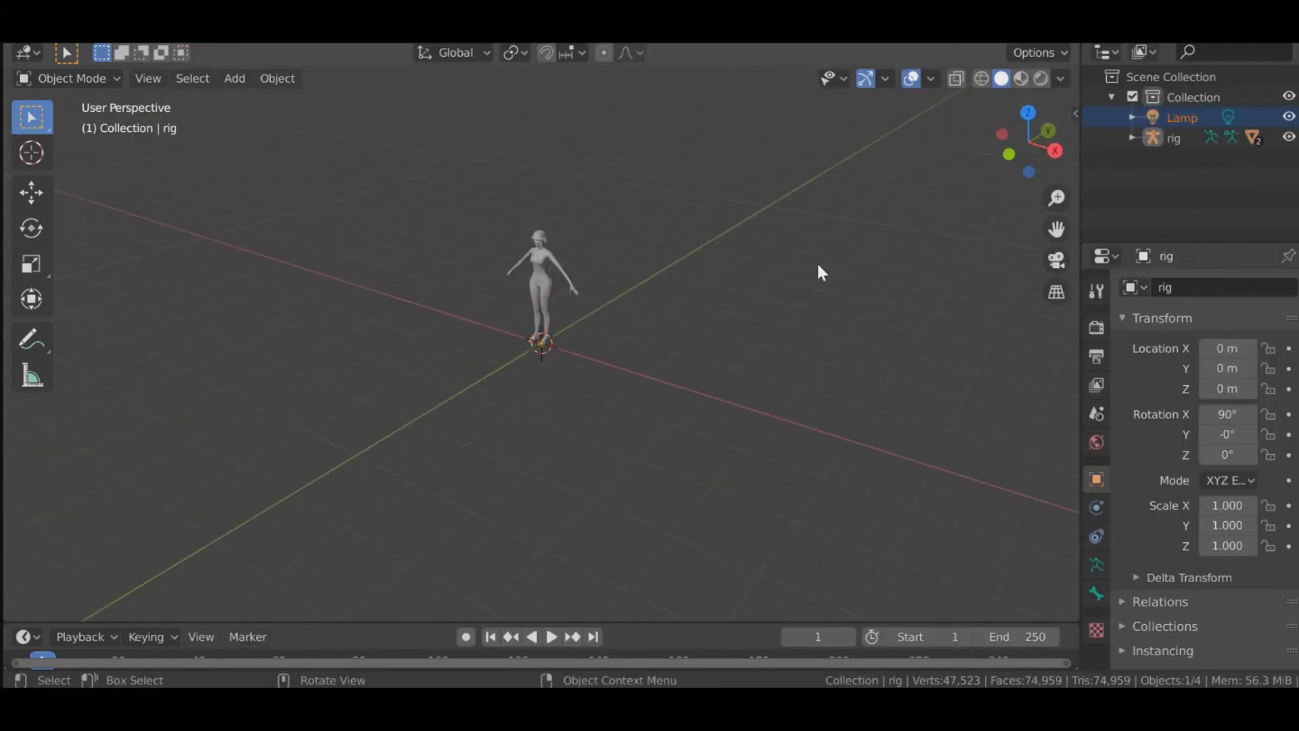
key(Delete)
middle_drag(648, 263, 840, 327)
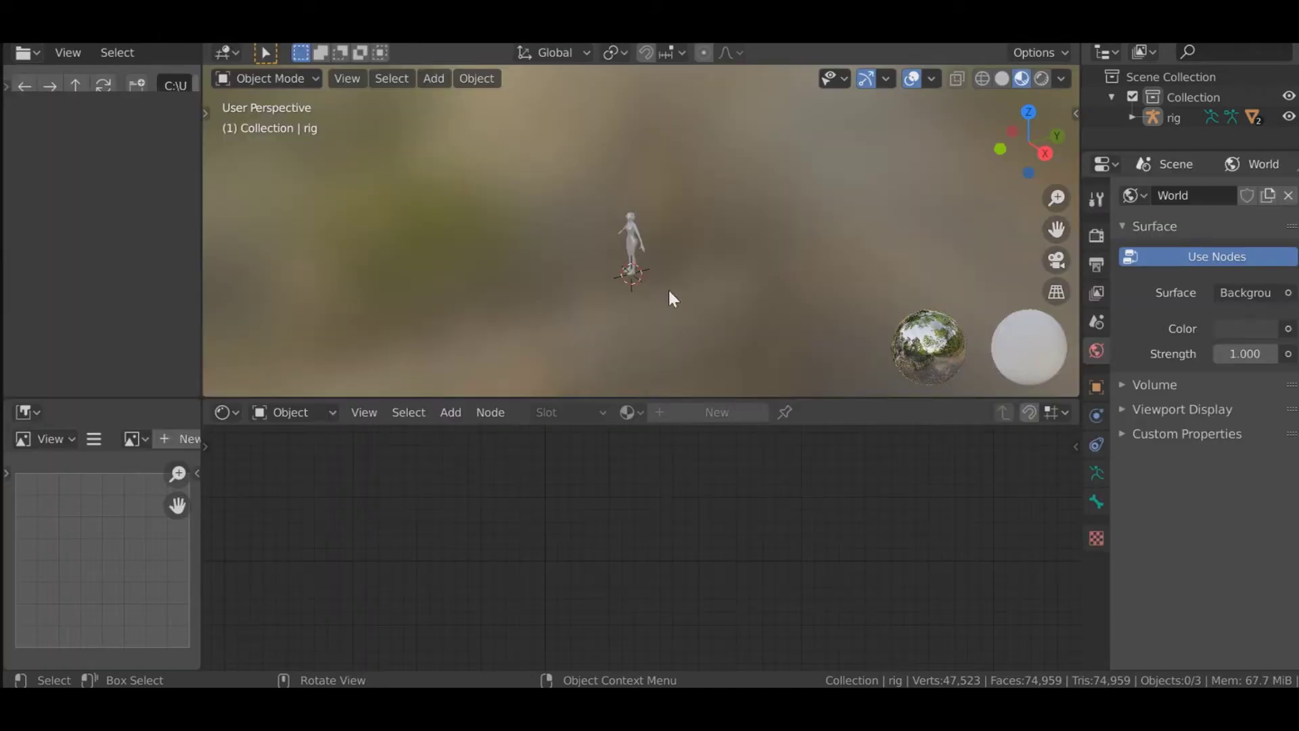
Step: Select the sim's body and link the Ambient node's Color to Principled BSDF Specular
mouse_move(668, 287)
middle_down()
mouse_move(689, 234)
mouse_move(746, 234)
mouse_move(782, 214)
mouse_move(731, 363)
mouse_move(763, 314)
middle_up()
scroll(781, 213, up, 5)
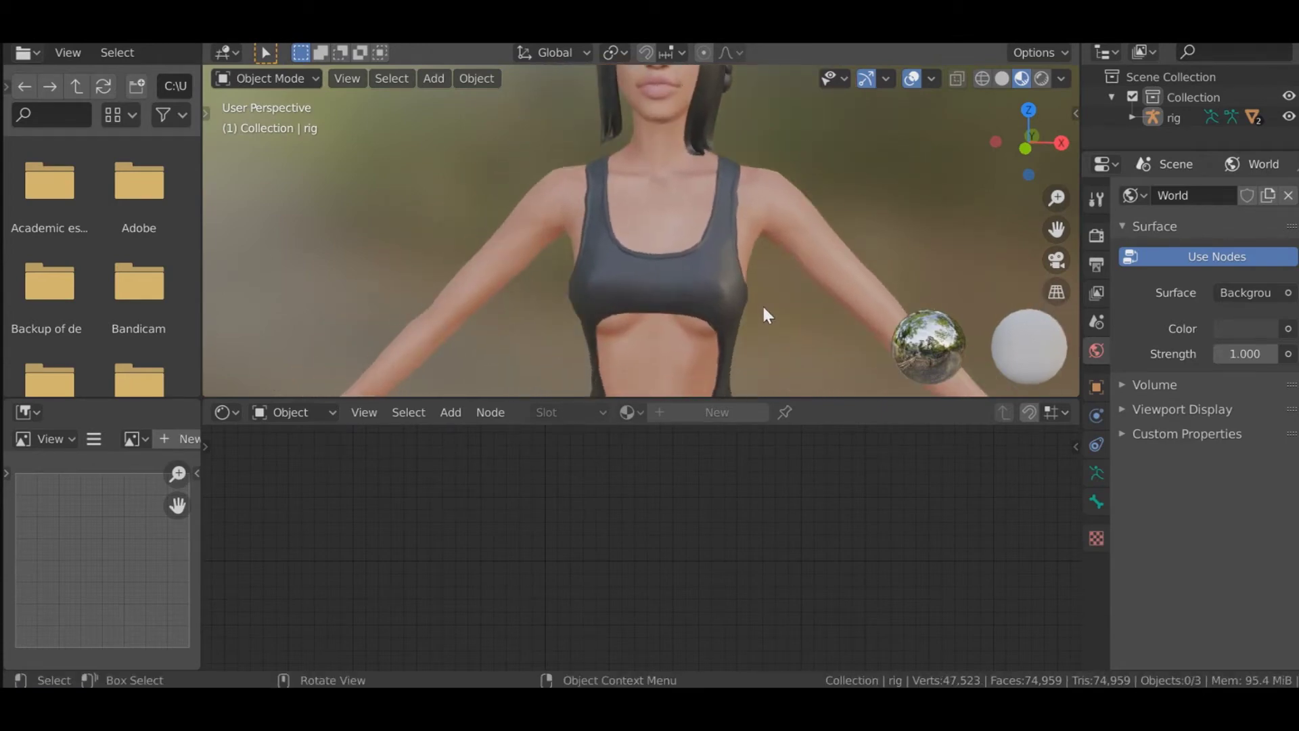
scroll(661, 233, down, 4)
click(660, 233)
scroll(714, 562, down, 2)
middle_drag(719, 551, 690, 570)
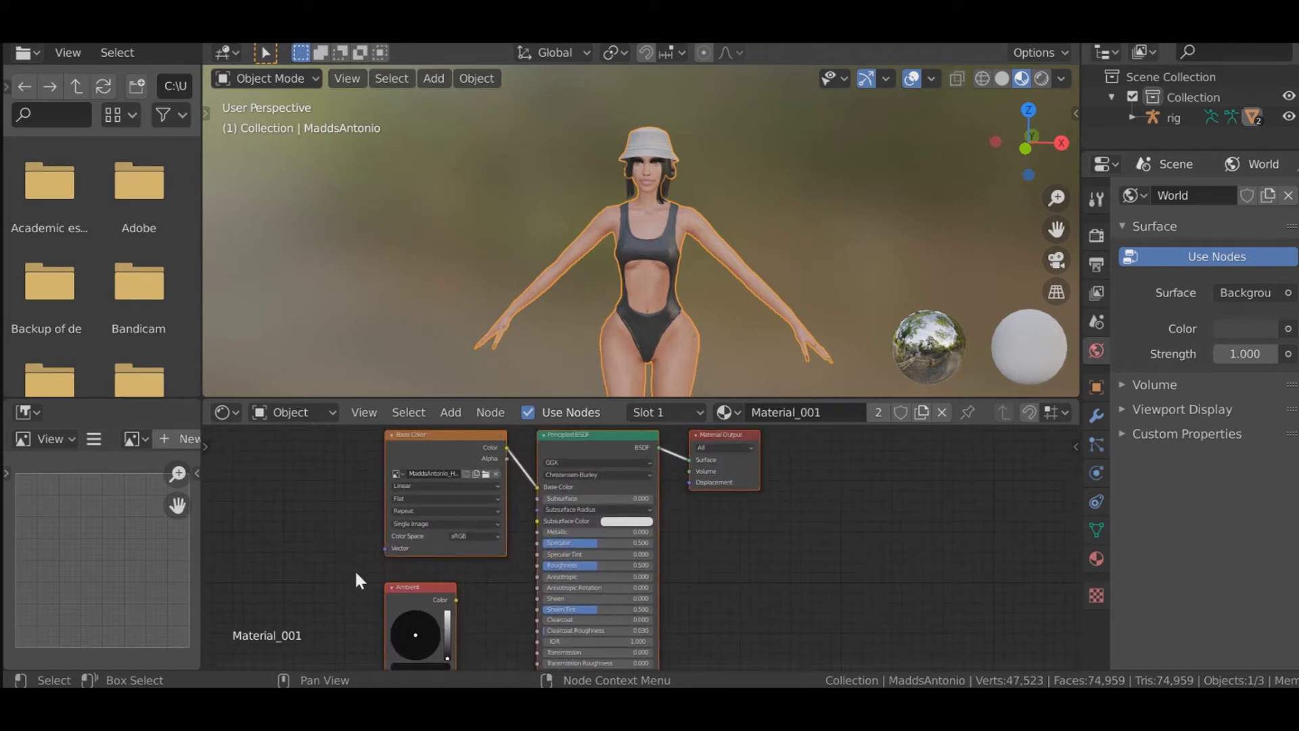
scroll(357, 578, up, 1)
drag(424, 608, 519, 542)
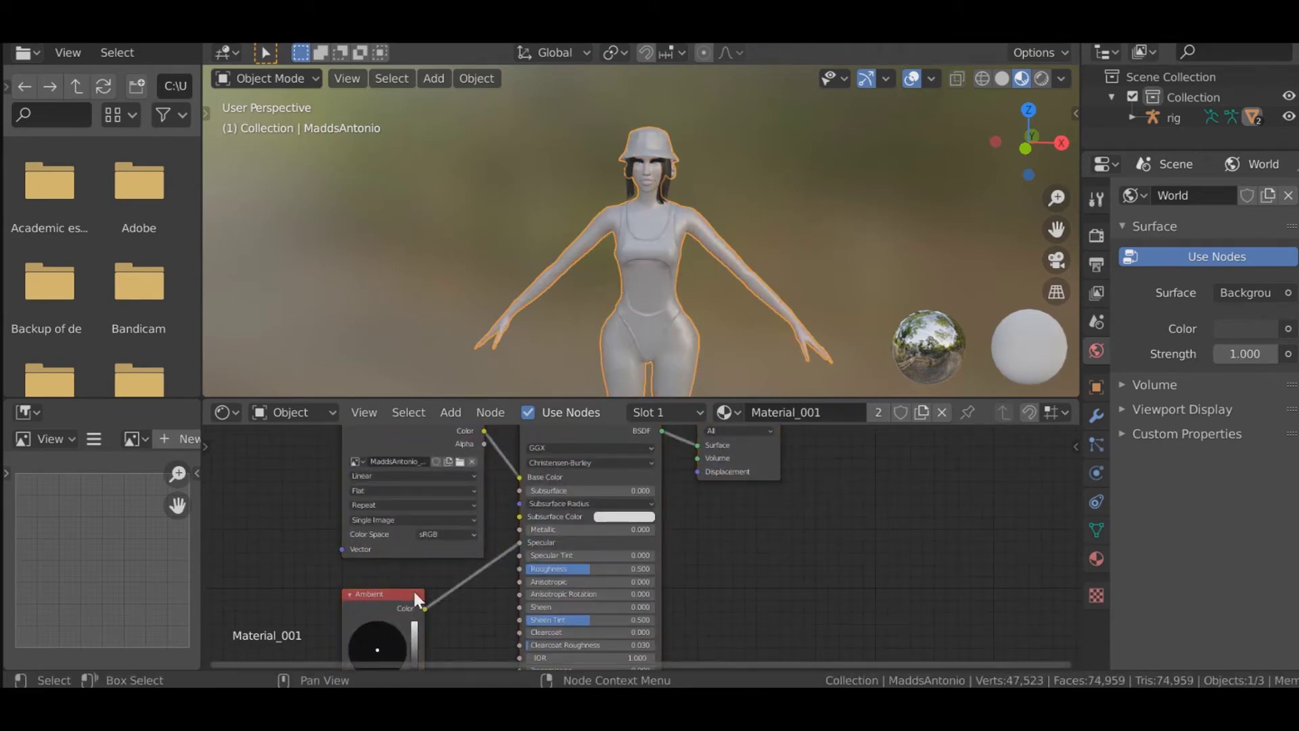
middle_drag(559, 418, 556, 502)
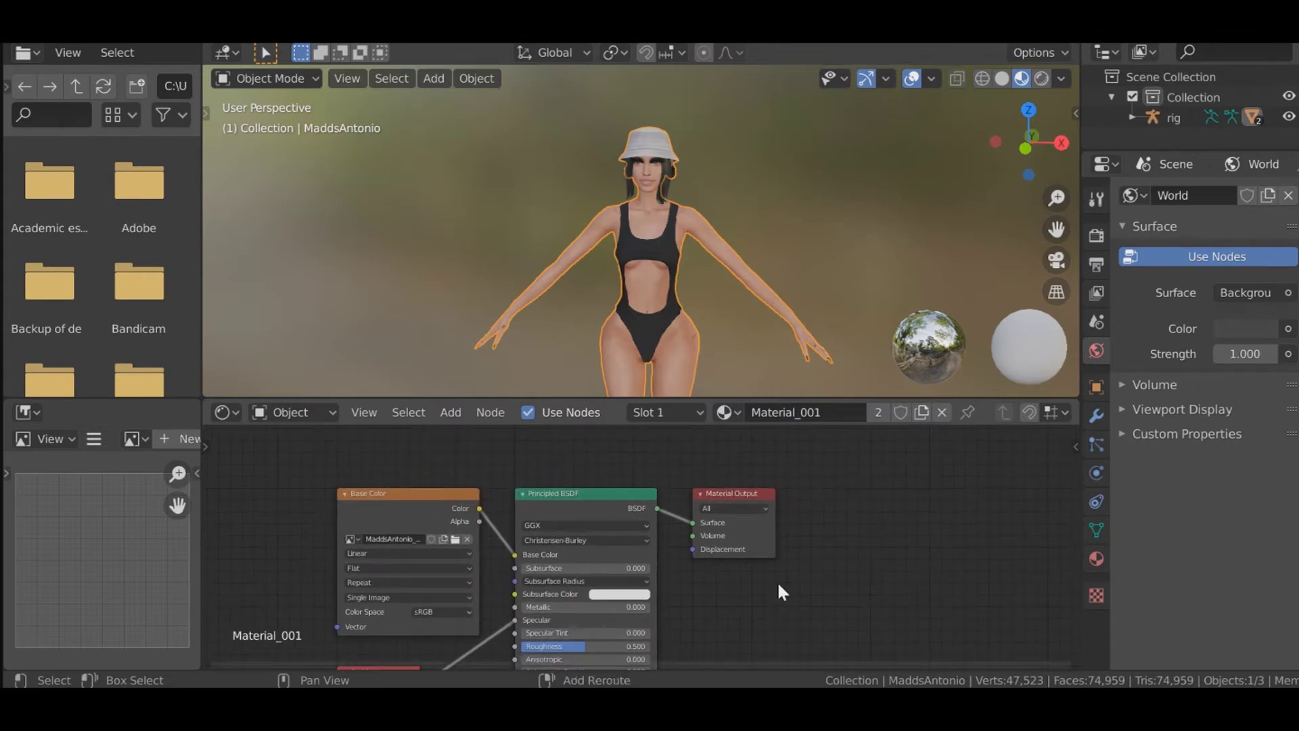
Step: Insert a Mix Shader after the Principled BSDF, using the texture's Alpha as factor
key(shift+a)
mouse_move(770, 544)
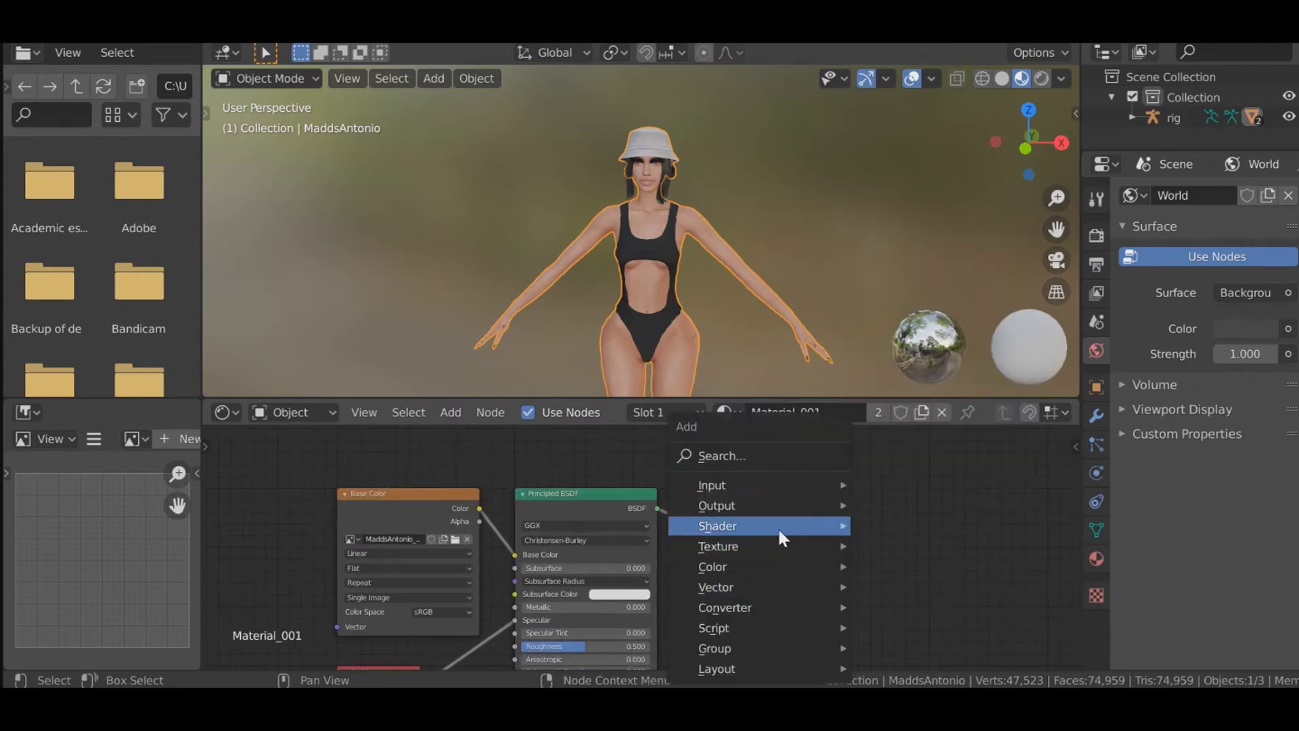
click(892, 325)
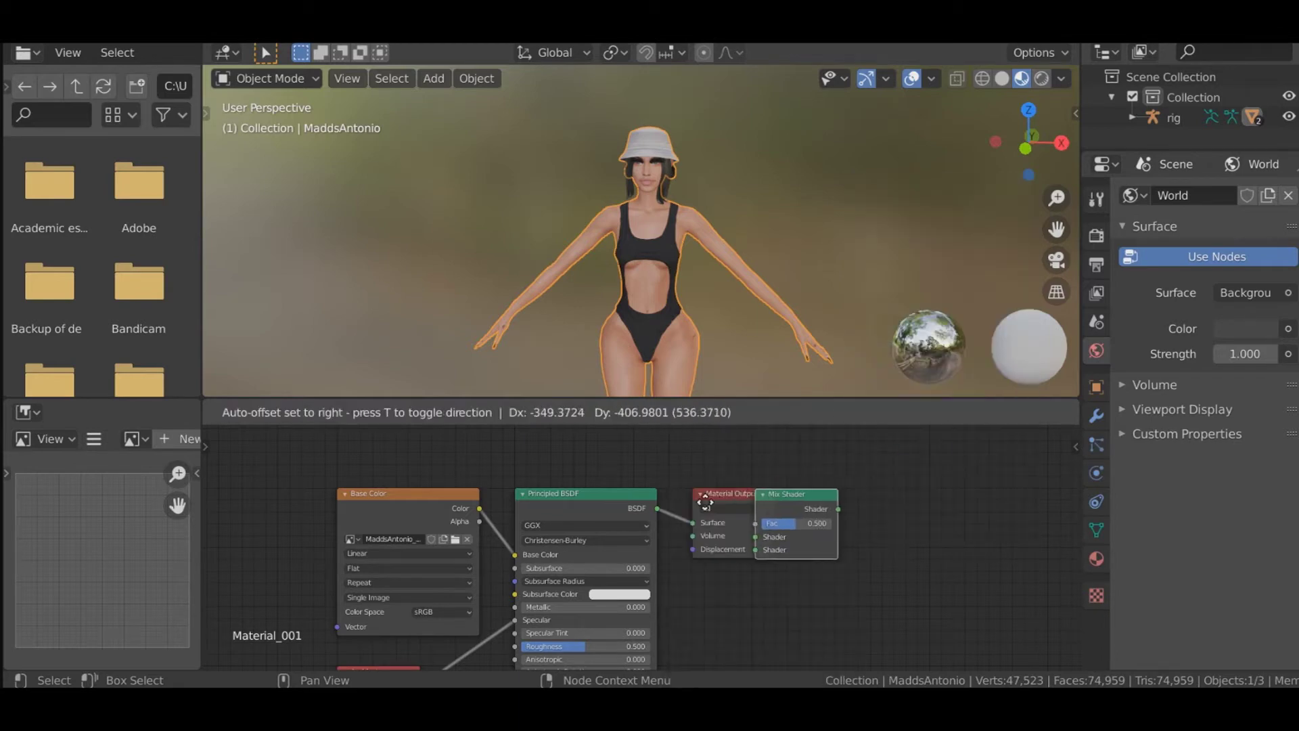
click(748, 484)
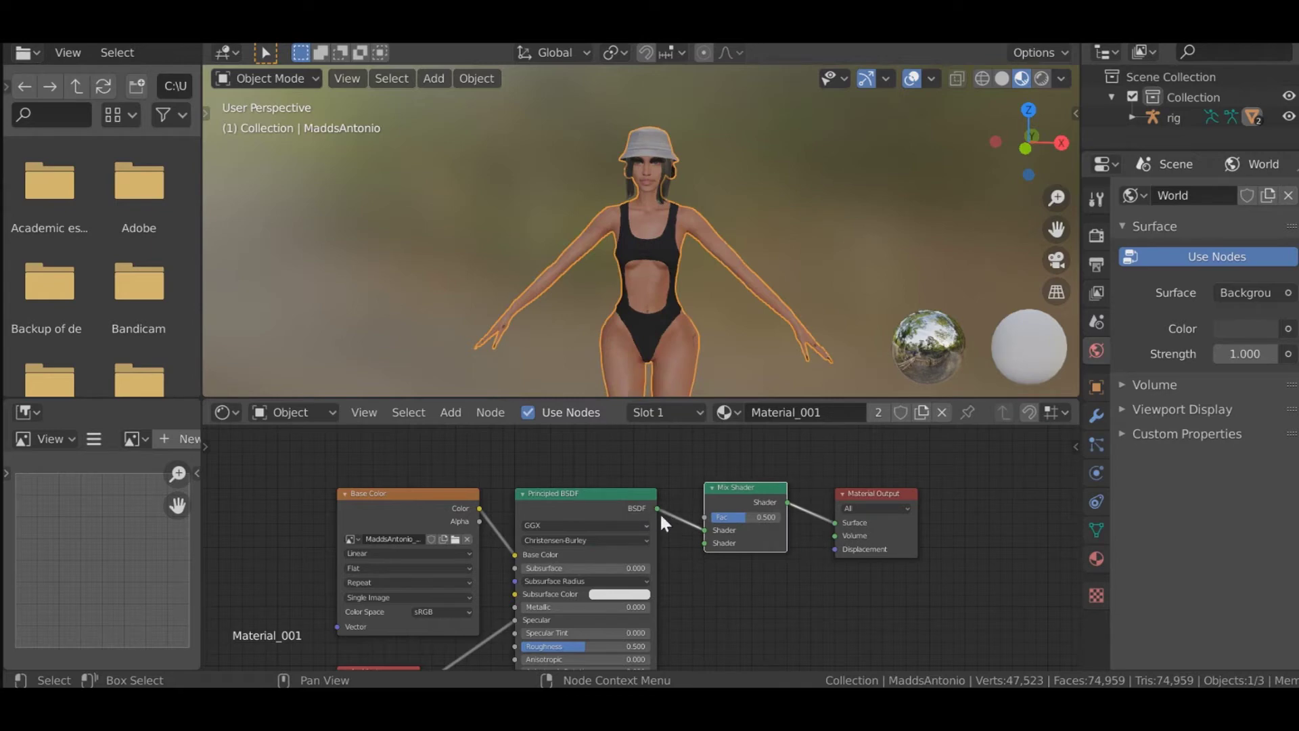
drag(705, 530, 705, 544)
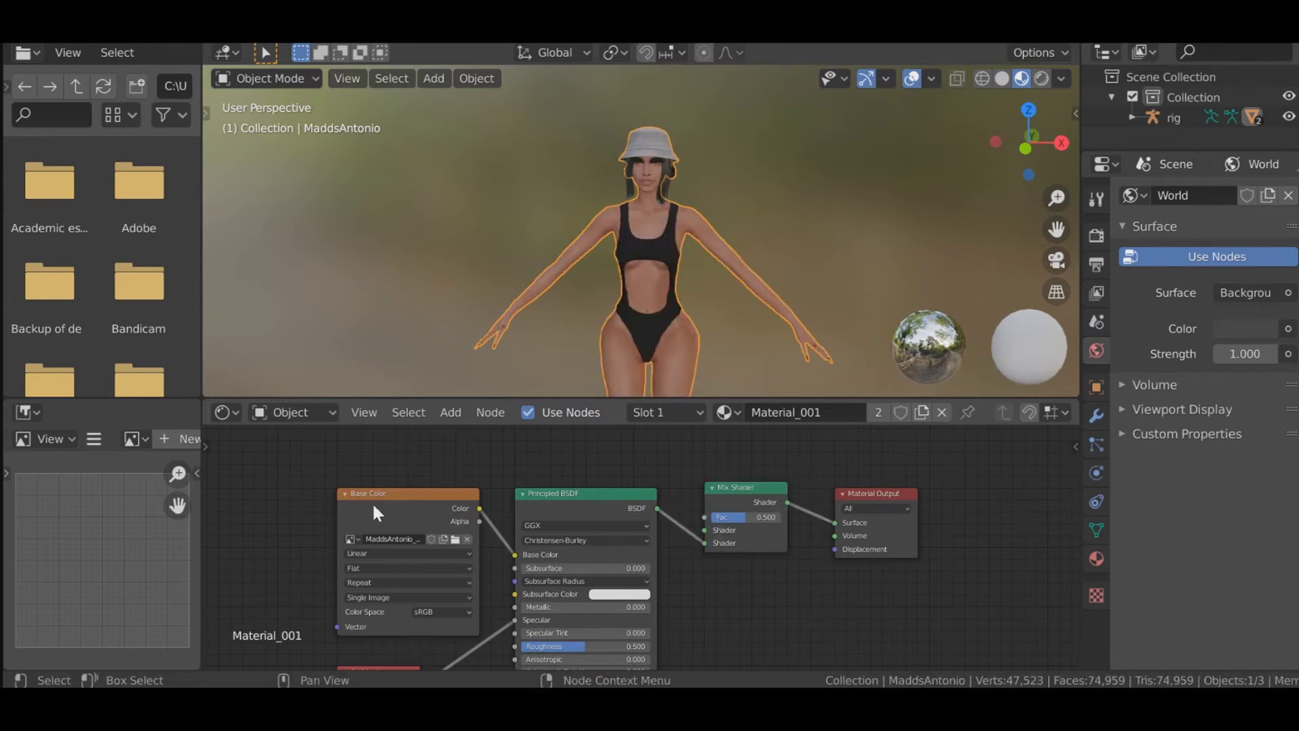
drag(479, 521, 705, 517)
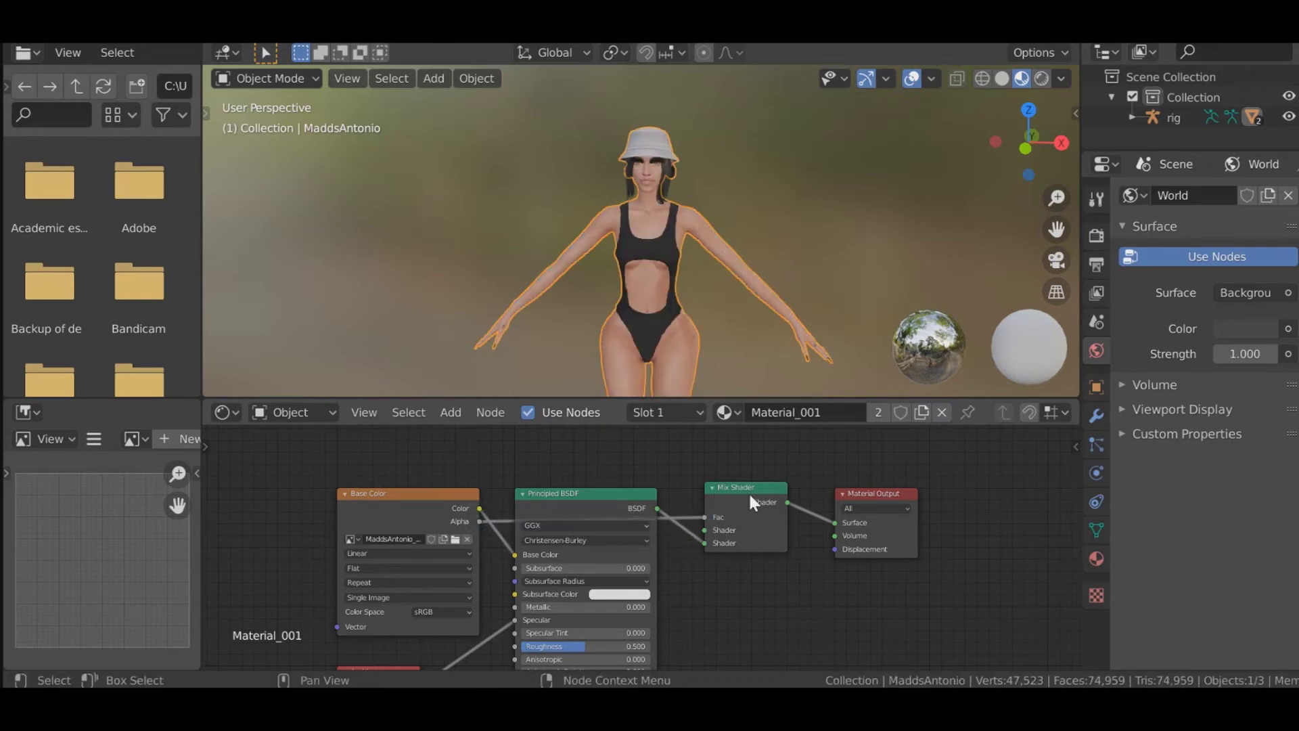
Step: Add a Transparent BSDF and feed it into the Mix Shader
key(shift+a)
mouse_move(748, 491)
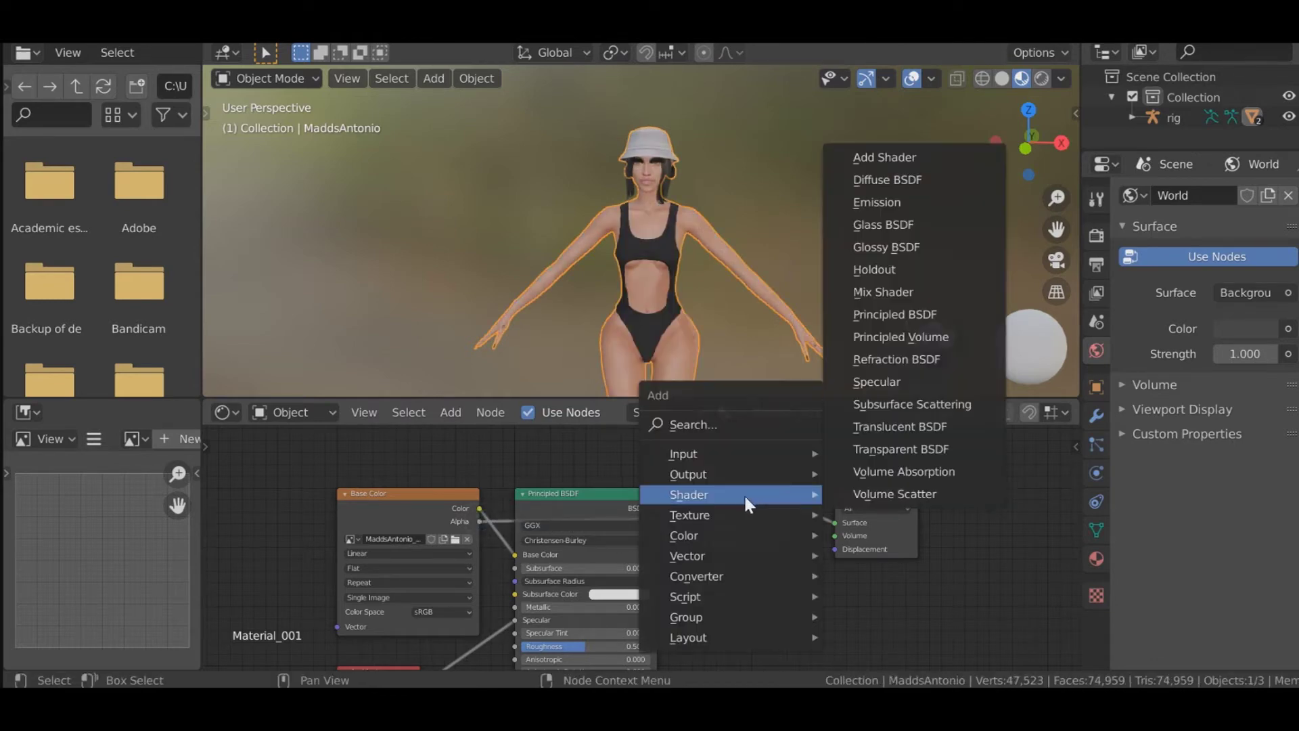
click(877, 449)
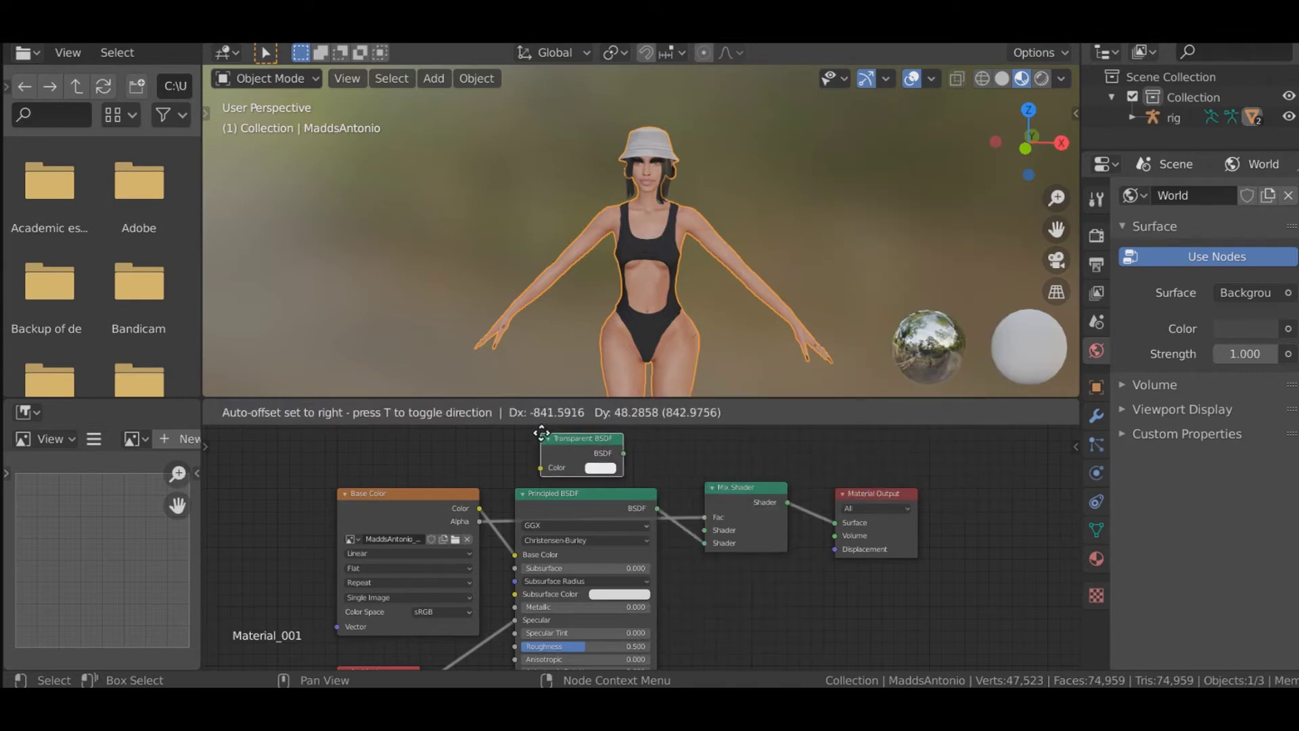
click(552, 439)
drag(631, 451, 706, 530)
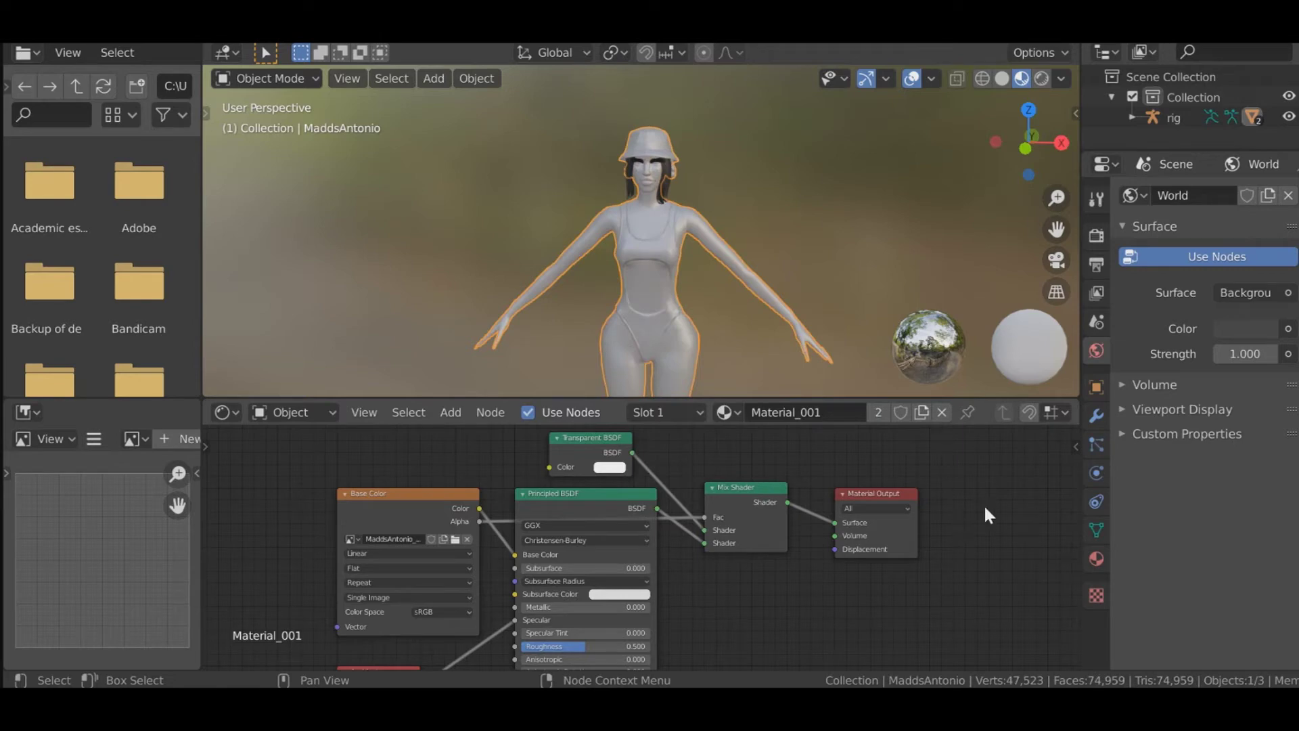
Step: Set both Shadow Mode and Blend Mode to Alpha Hashed in the material settings
click(1097, 558)
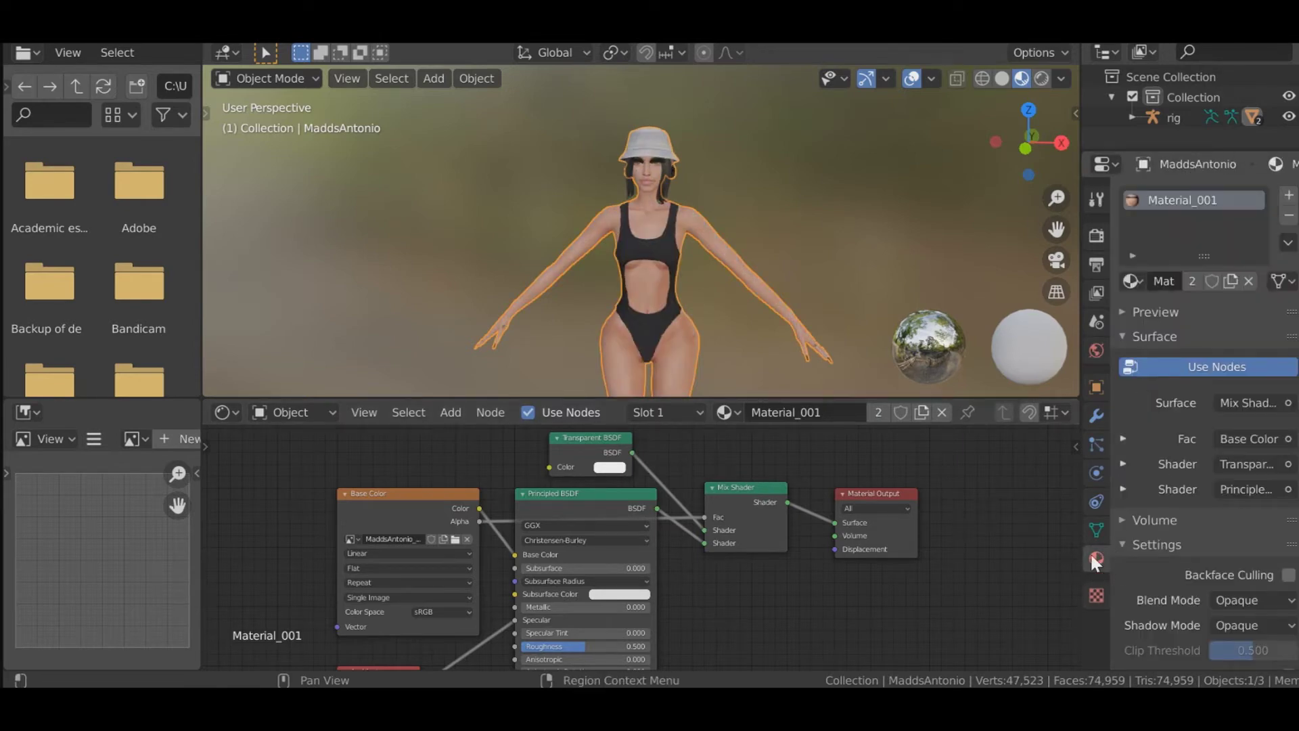
scroll(1197, 525, down, 4)
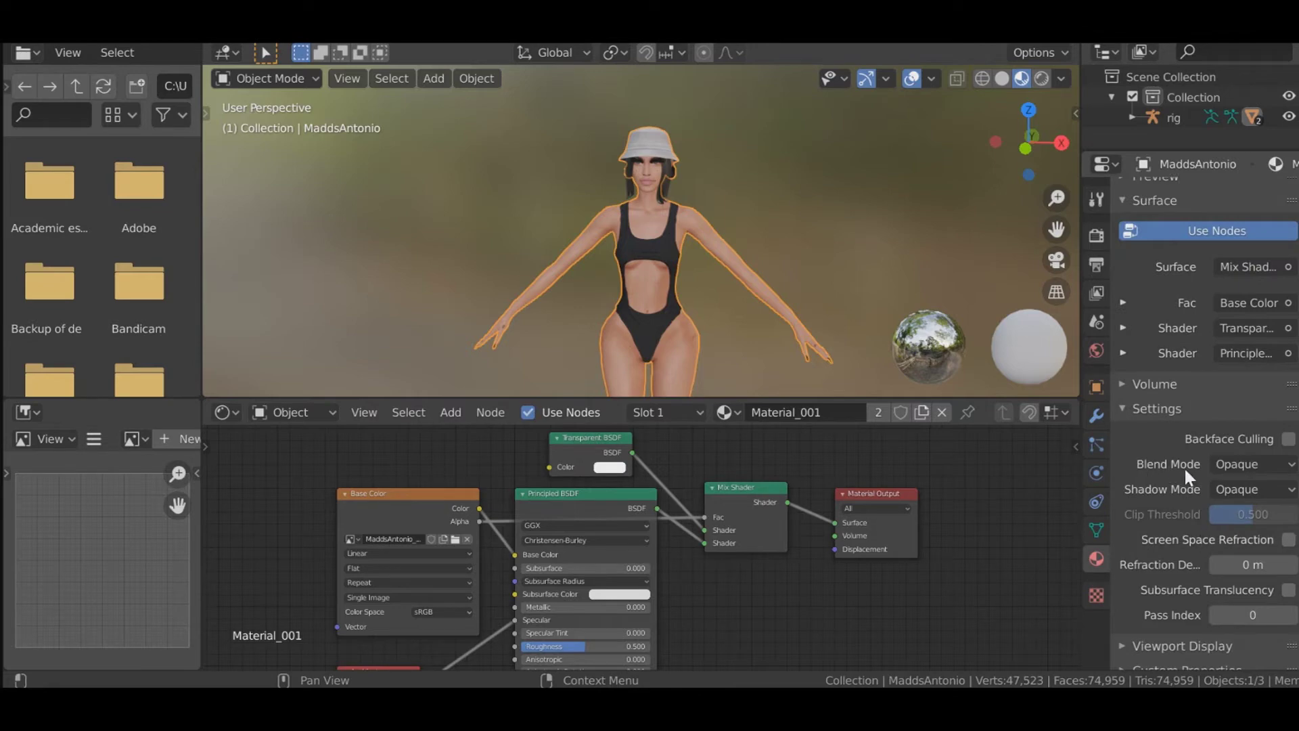
click(1254, 490)
click(1191, 577)
click(1235, 465)
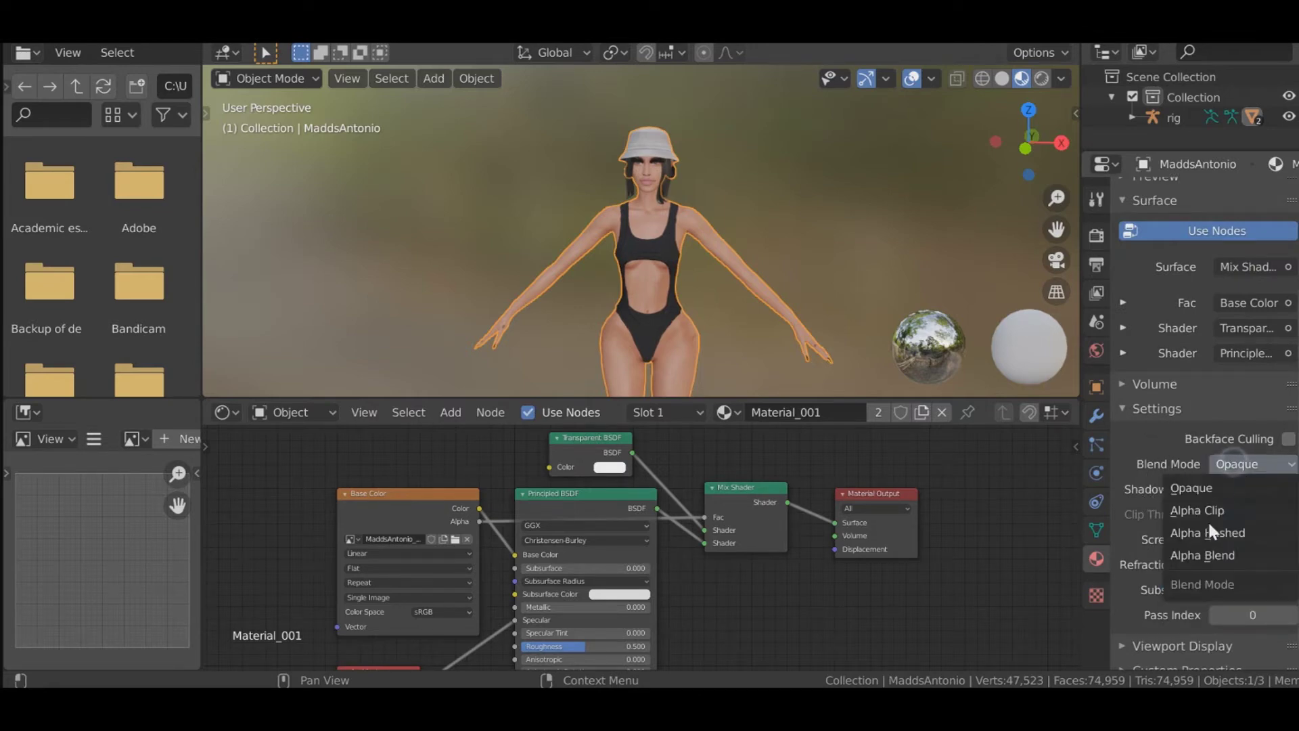
click(1208, 533)
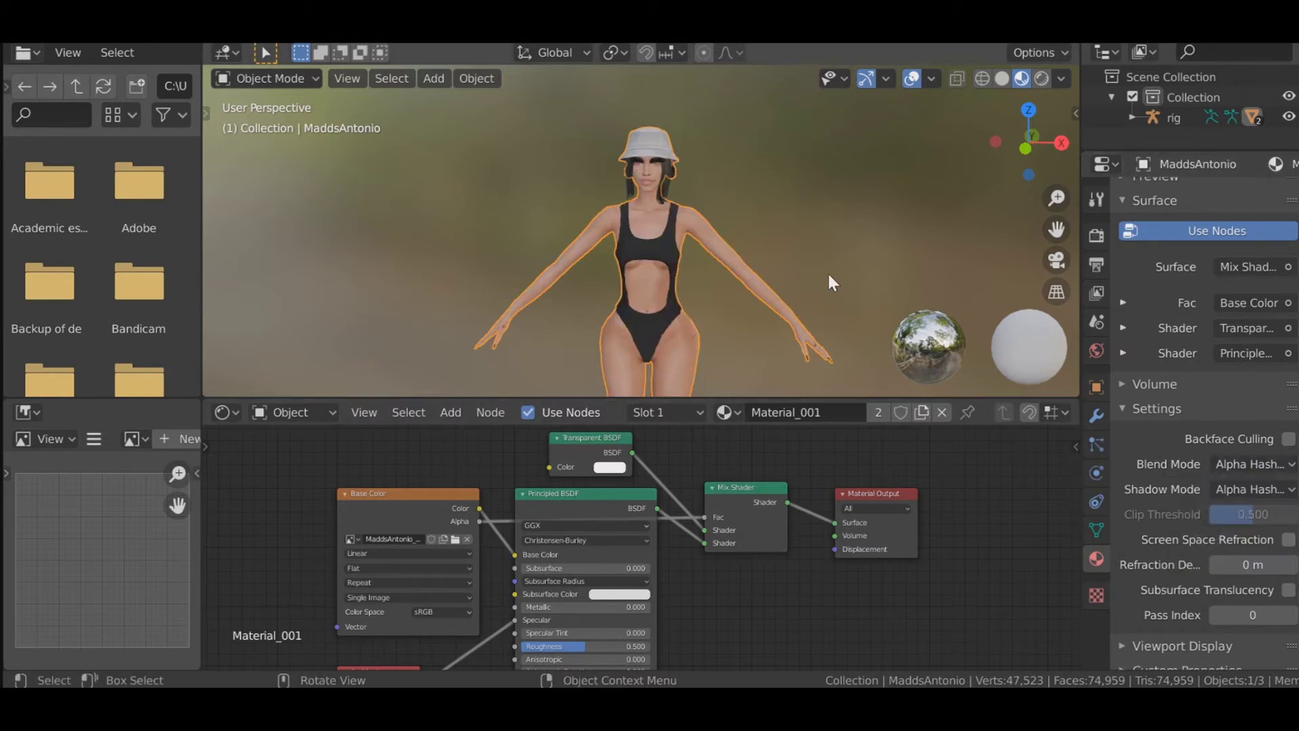
scroll(831, 260, up, 3)
scroll(827, 255, down, 3)
middle_drag(783, 282, 785, 247)
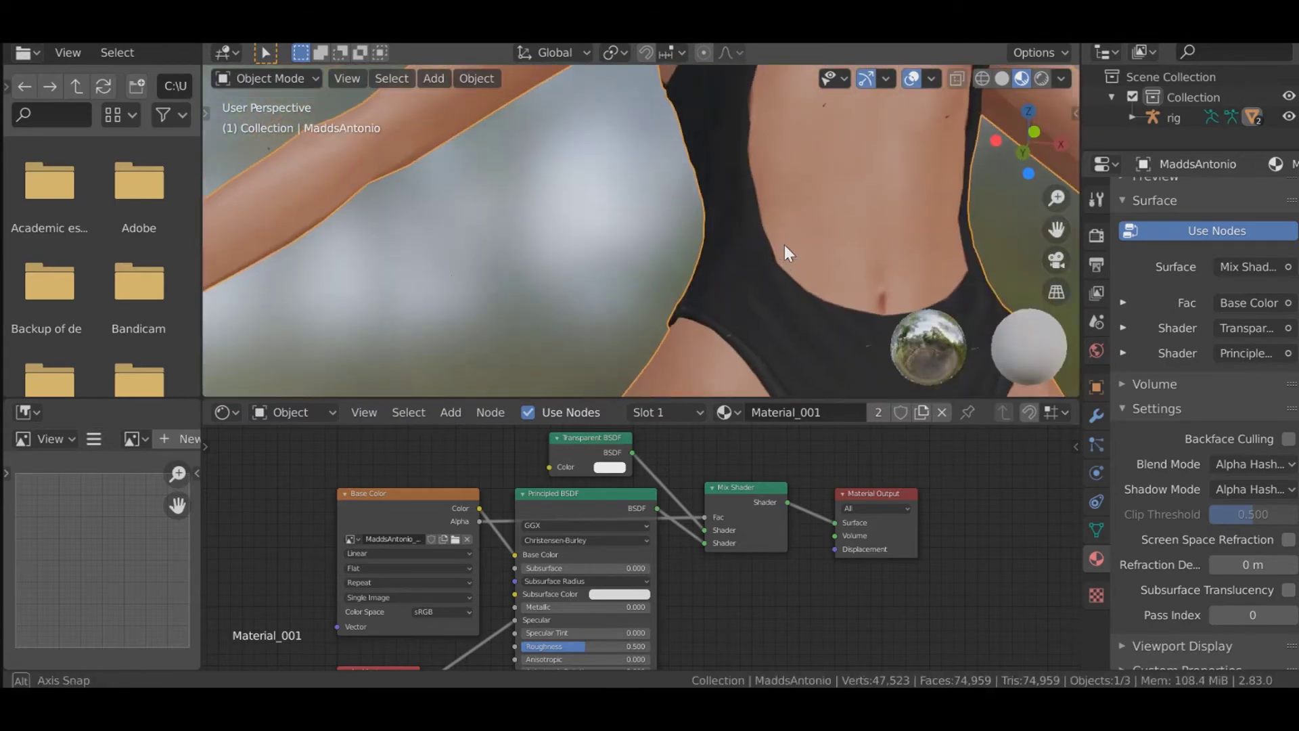
scroll(778, 247, down, 6)
scroll(769, 239, up, 3)
middle_drag(764, 207, 821, 273)
scroll(737, 174, up, 3)
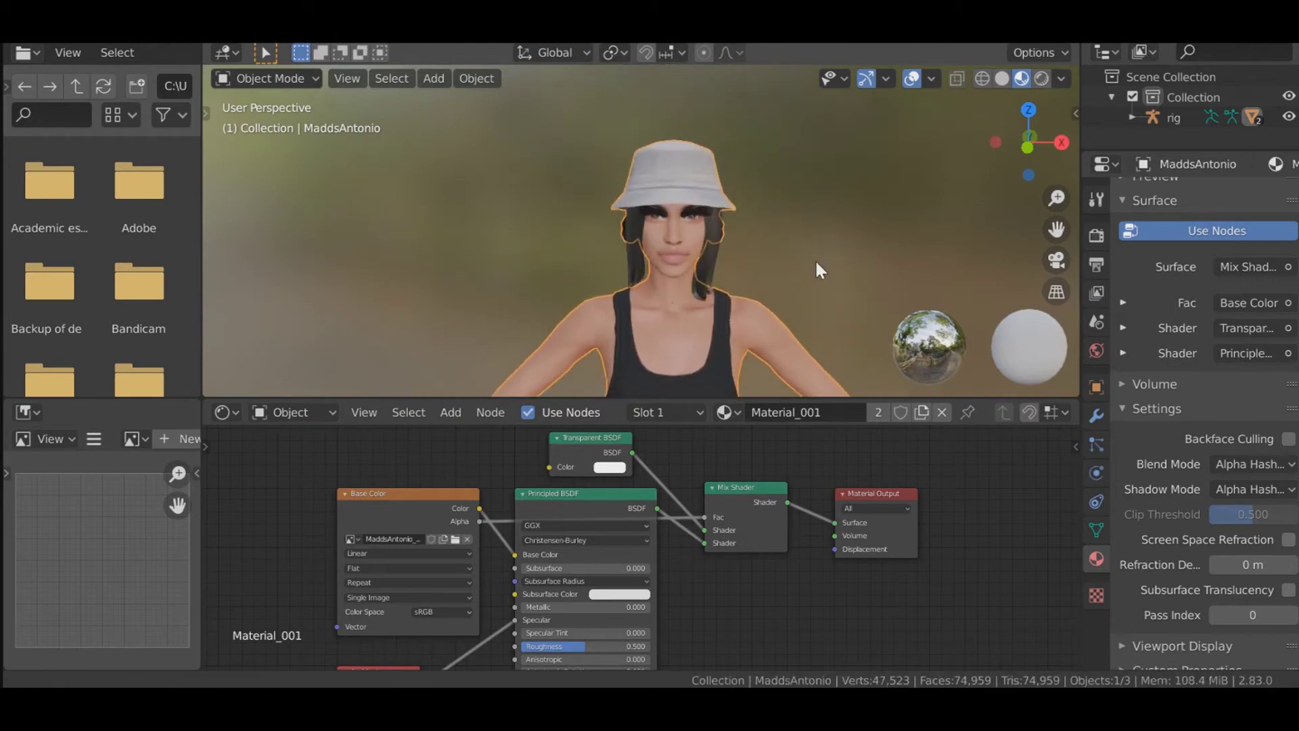
scroll(839, 230, up, 3)
scroll(878, 225, down, 1)
scroll(805, 242, down, 4)
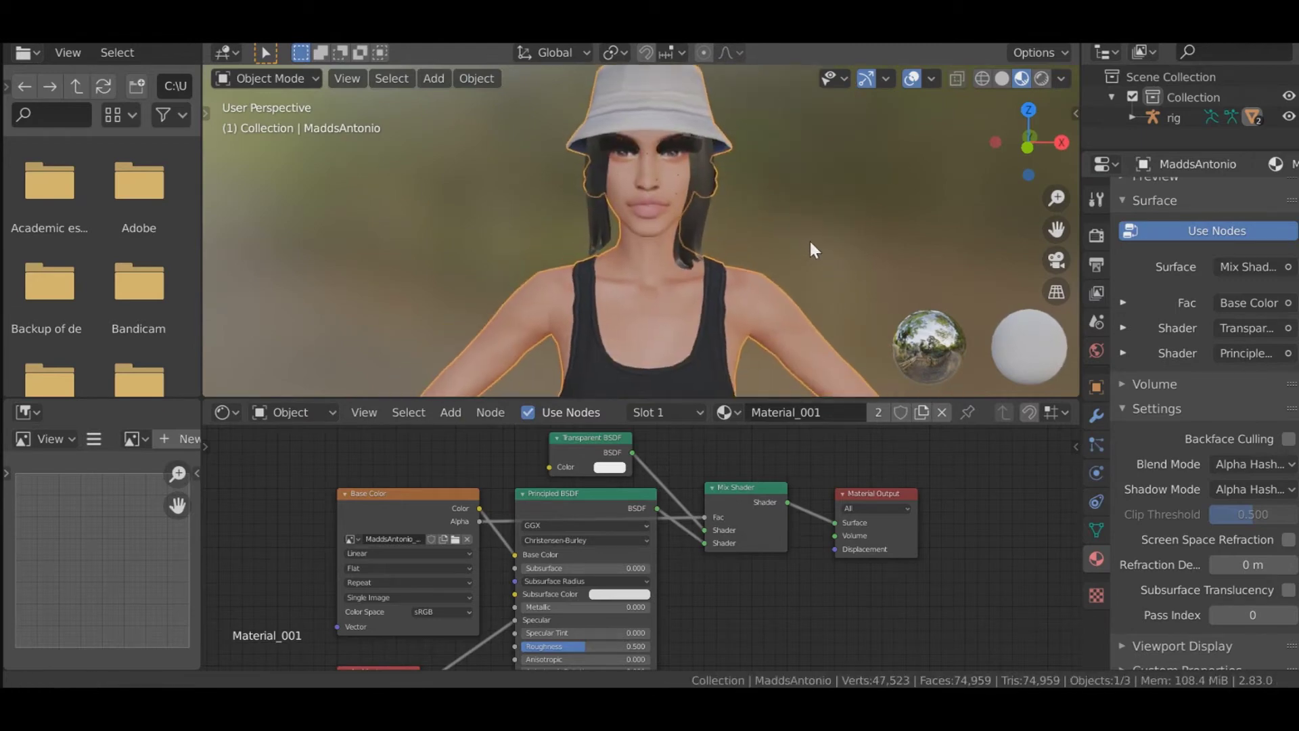
Step: Select the hair mesh MaddsAntonio_glass in the Outliner to show its material nodes
click(672, 187)
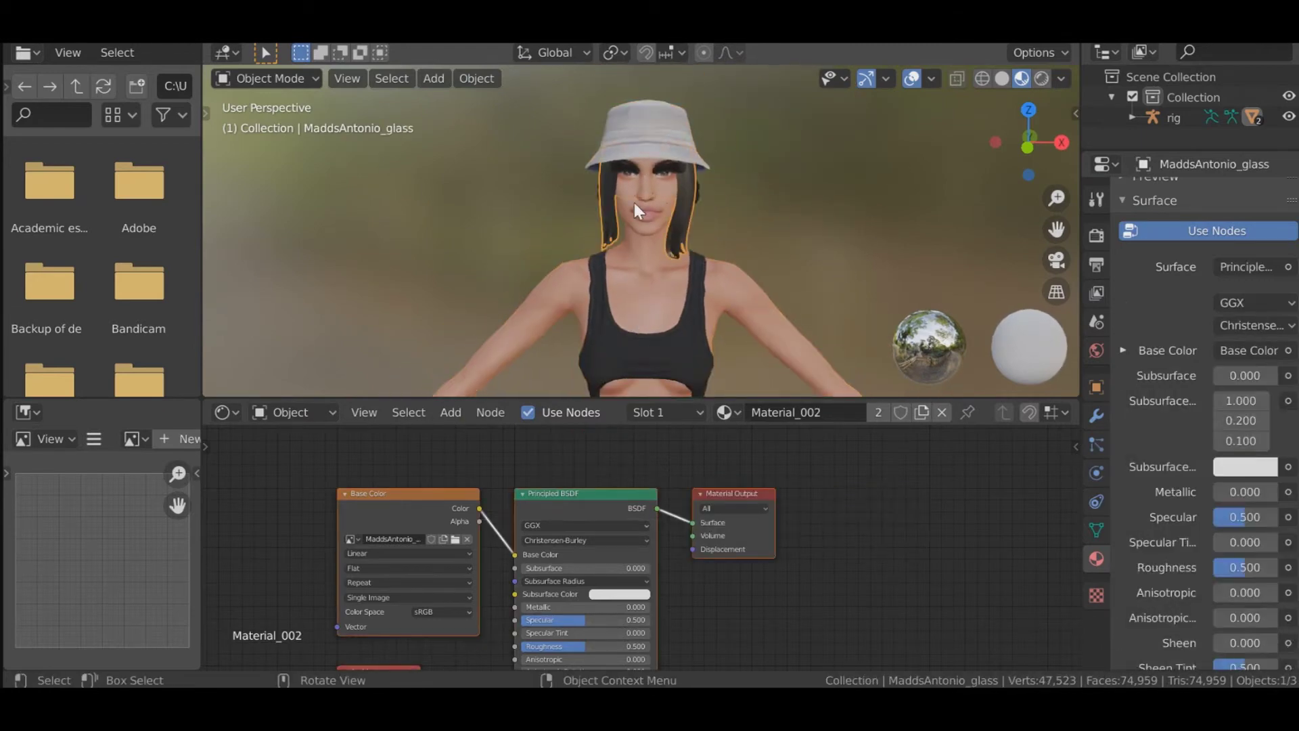
click(660, 196)
click(659, 201)
click(658, 152)
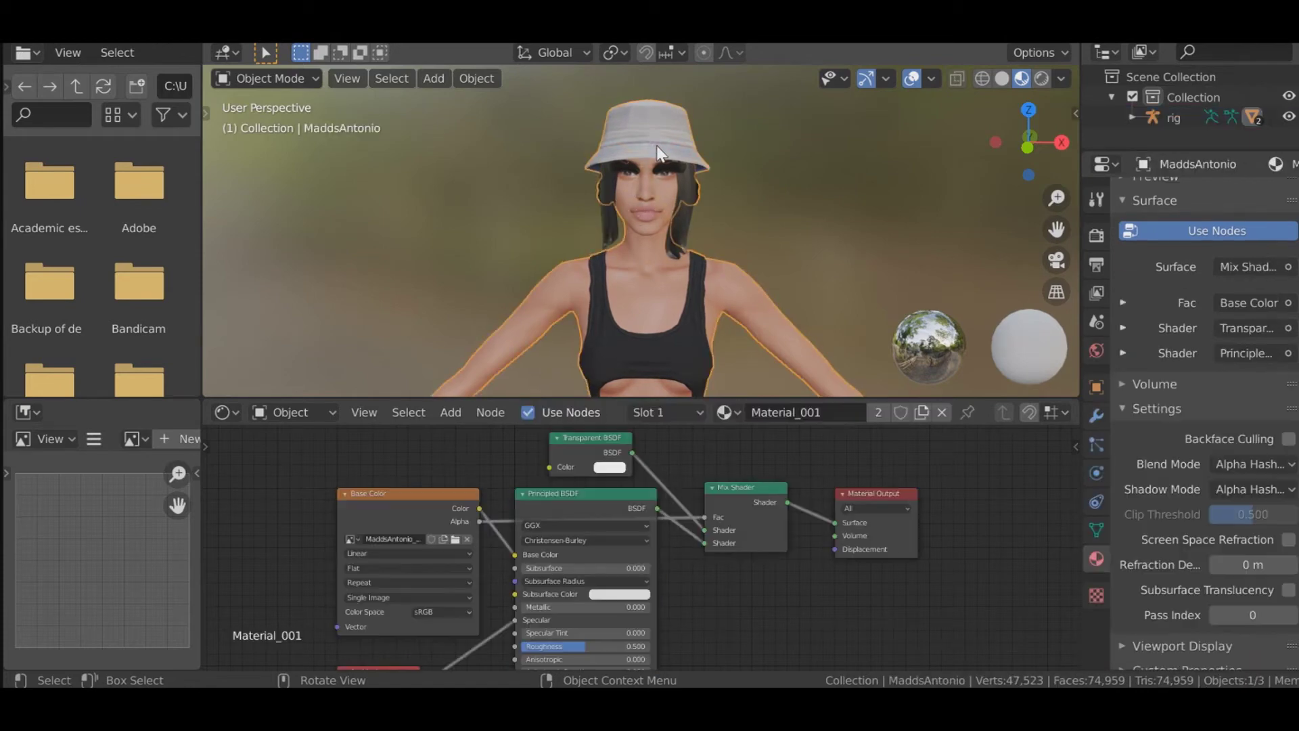
click(689, 193)
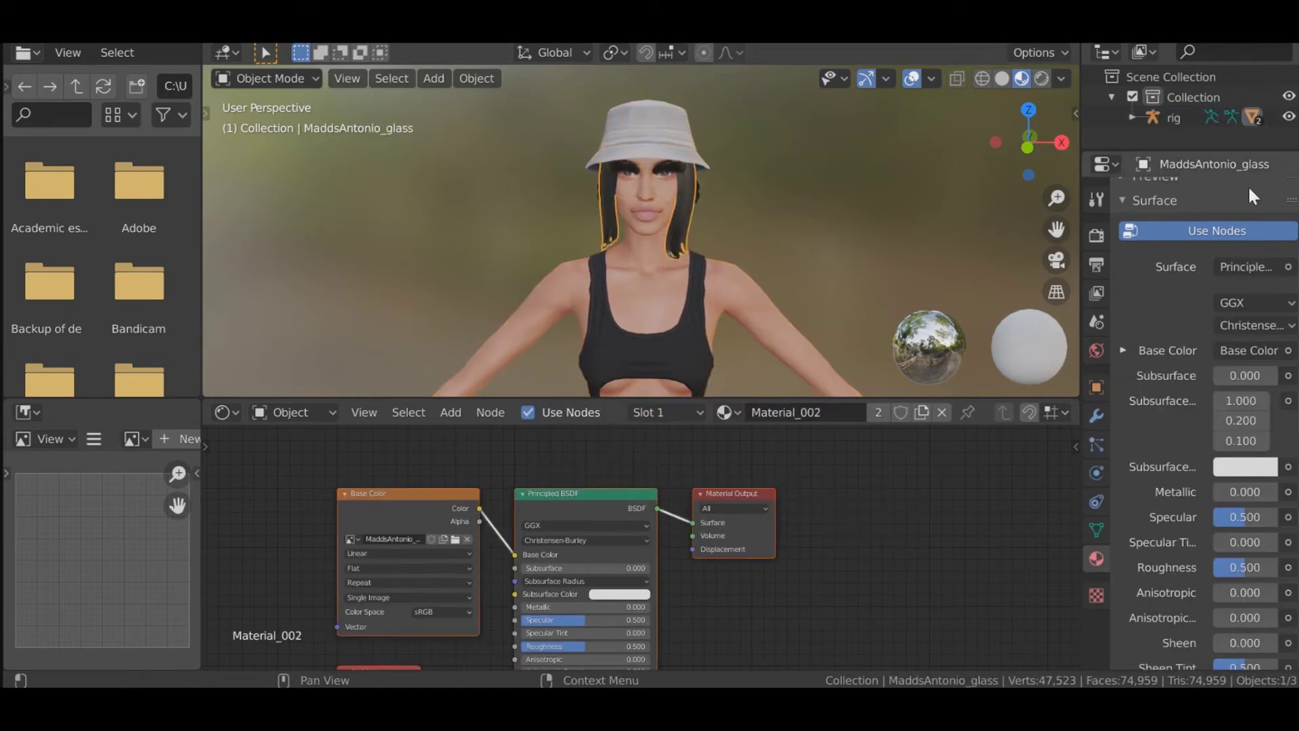
click(670, 288)
click(1132, 117)
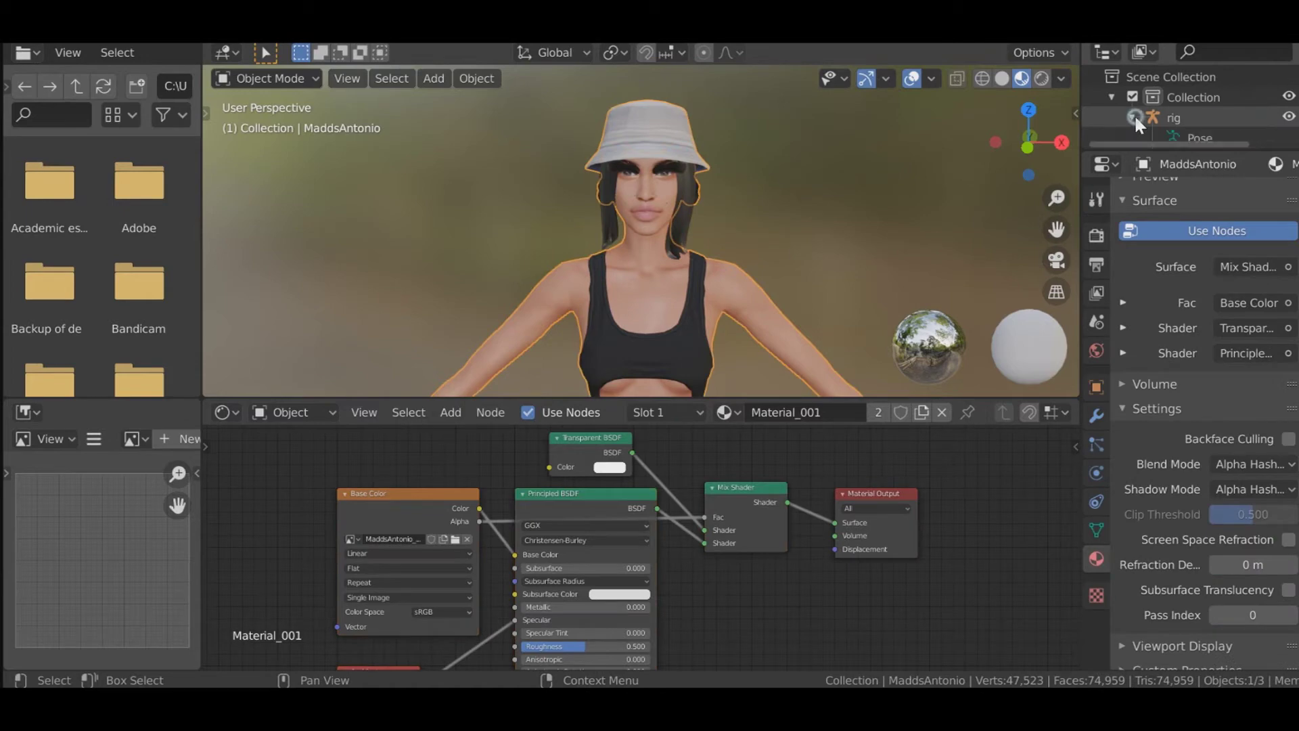
scroll(1168, 138, down, 2)
click(1202, 132)
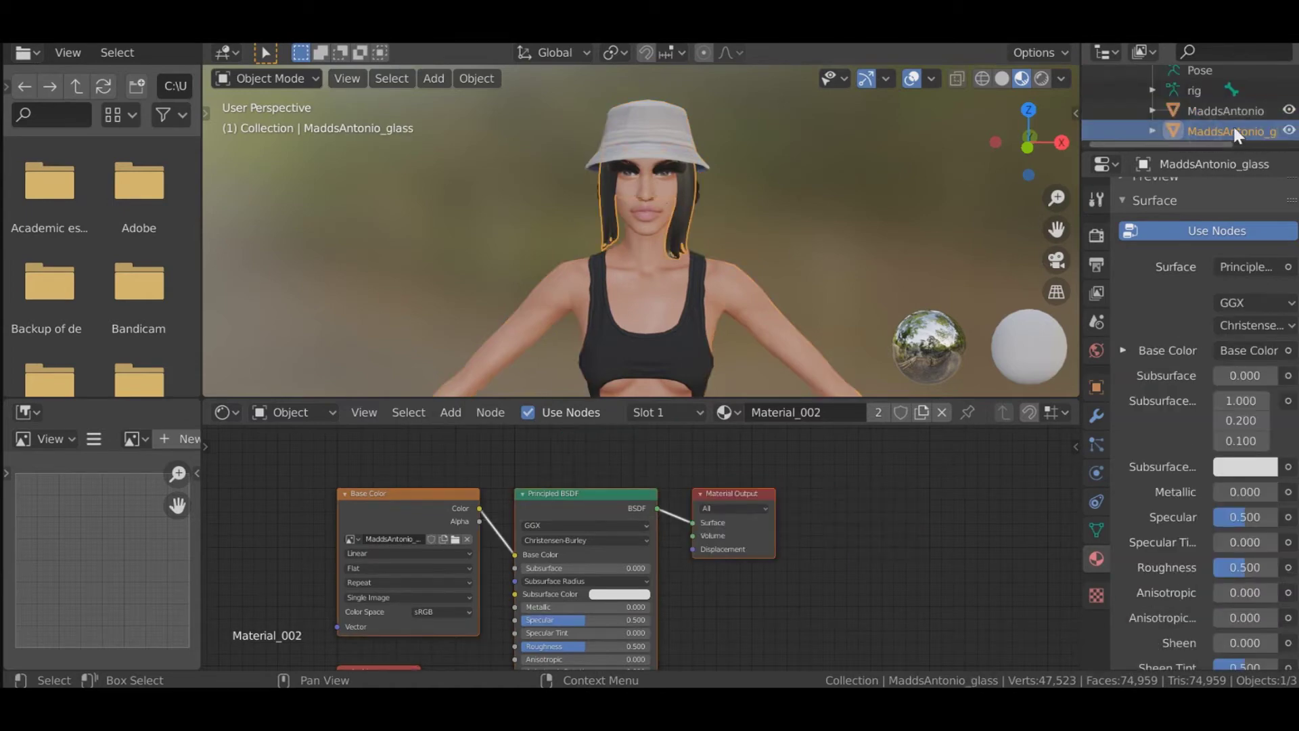
scroll(646, 545, down, 4)
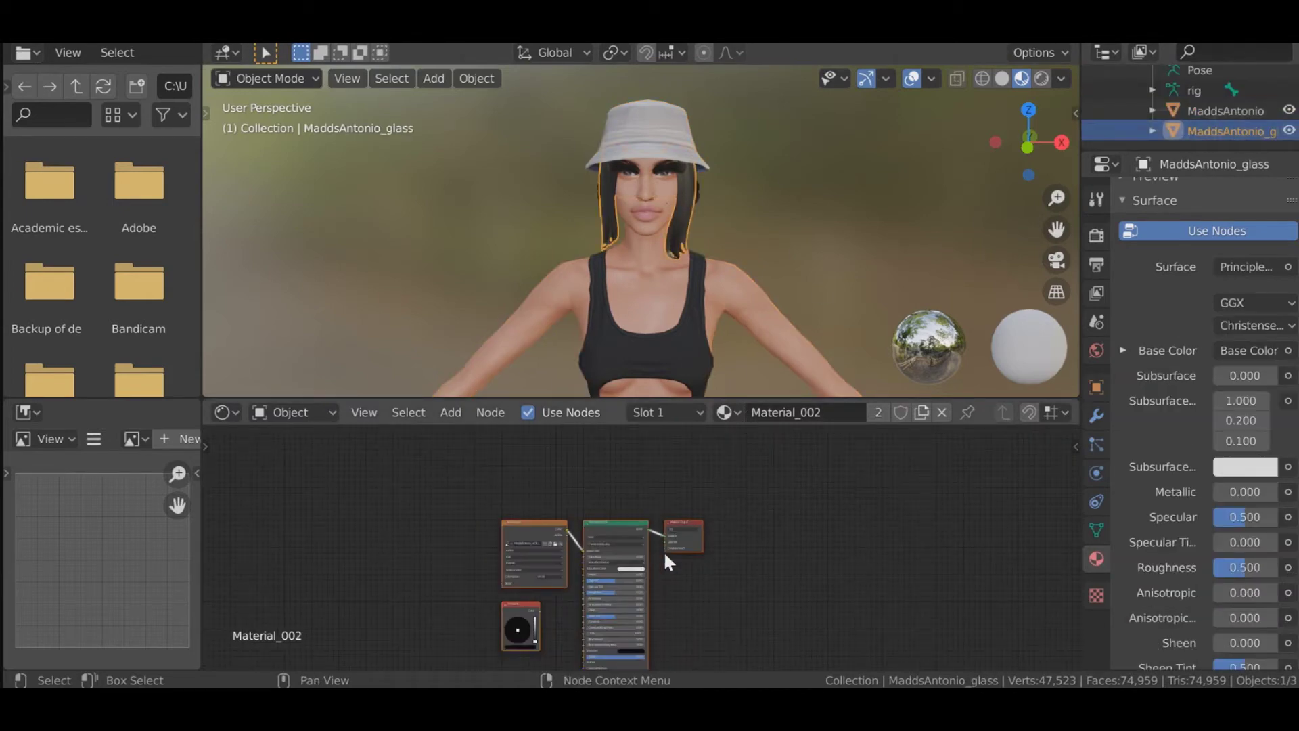
shift+scroll(689, 586, down, 5)
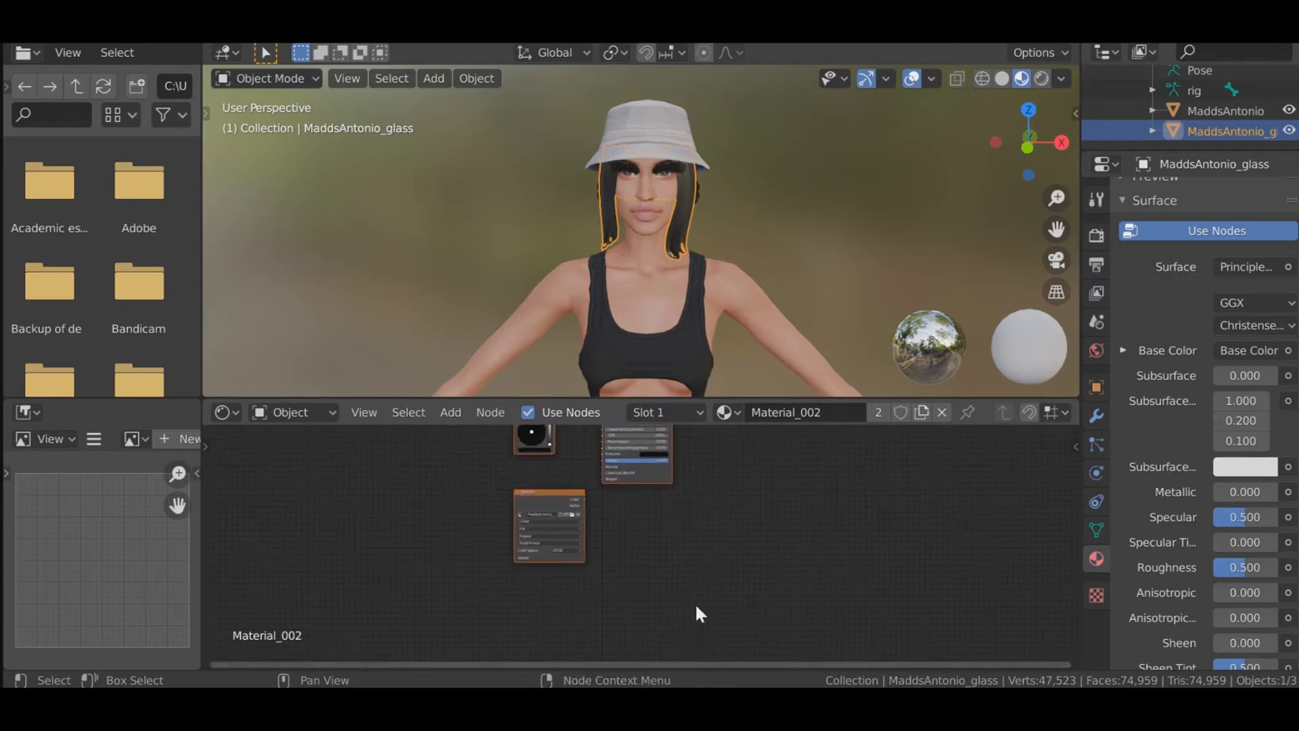
scroll(556, 440, up, 2)
scroll(606, 496, up, 2)
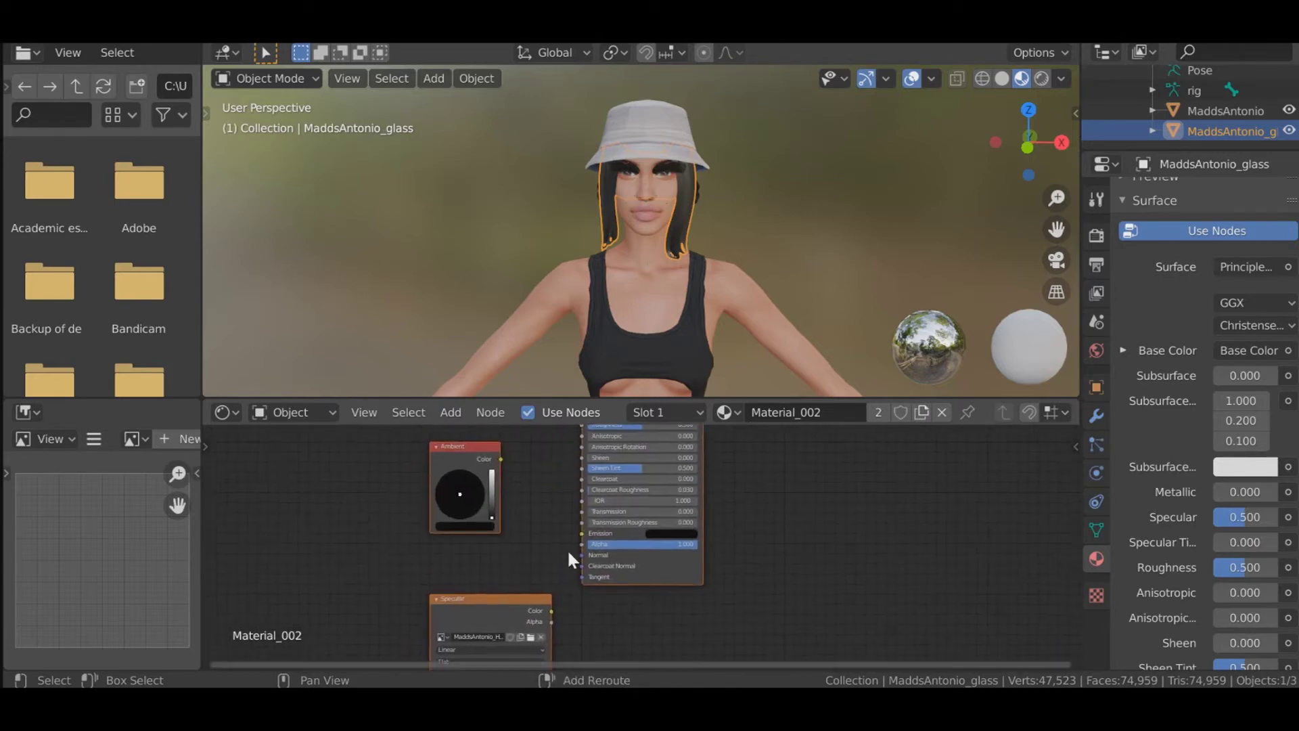
Step: Move the Ambient and Specular nodes aside and link Specular's Color to Principled BSDF Specular
click(469, 448)
drag(445, 446, 326, 446)
drag(524, 599, 539, 441)
middle_drag(792, 484, 774, 631)
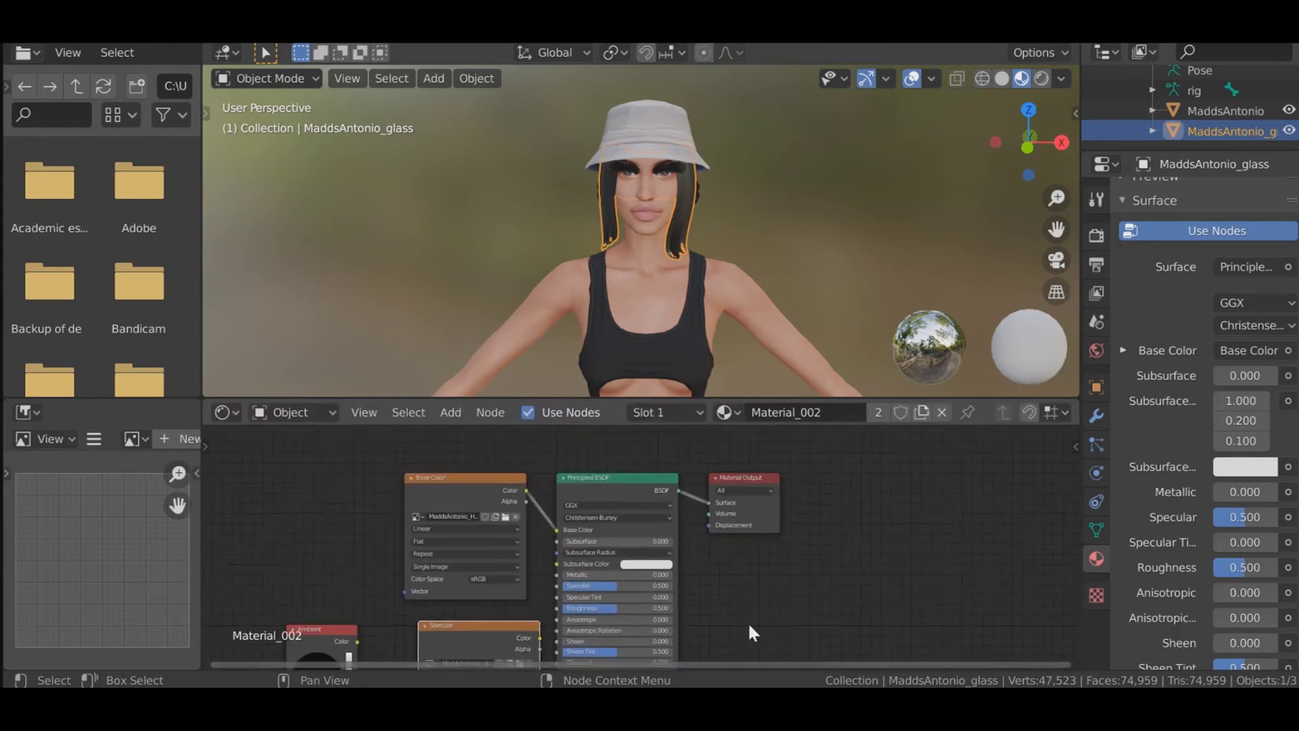
drag(539, 638, 555, 588)
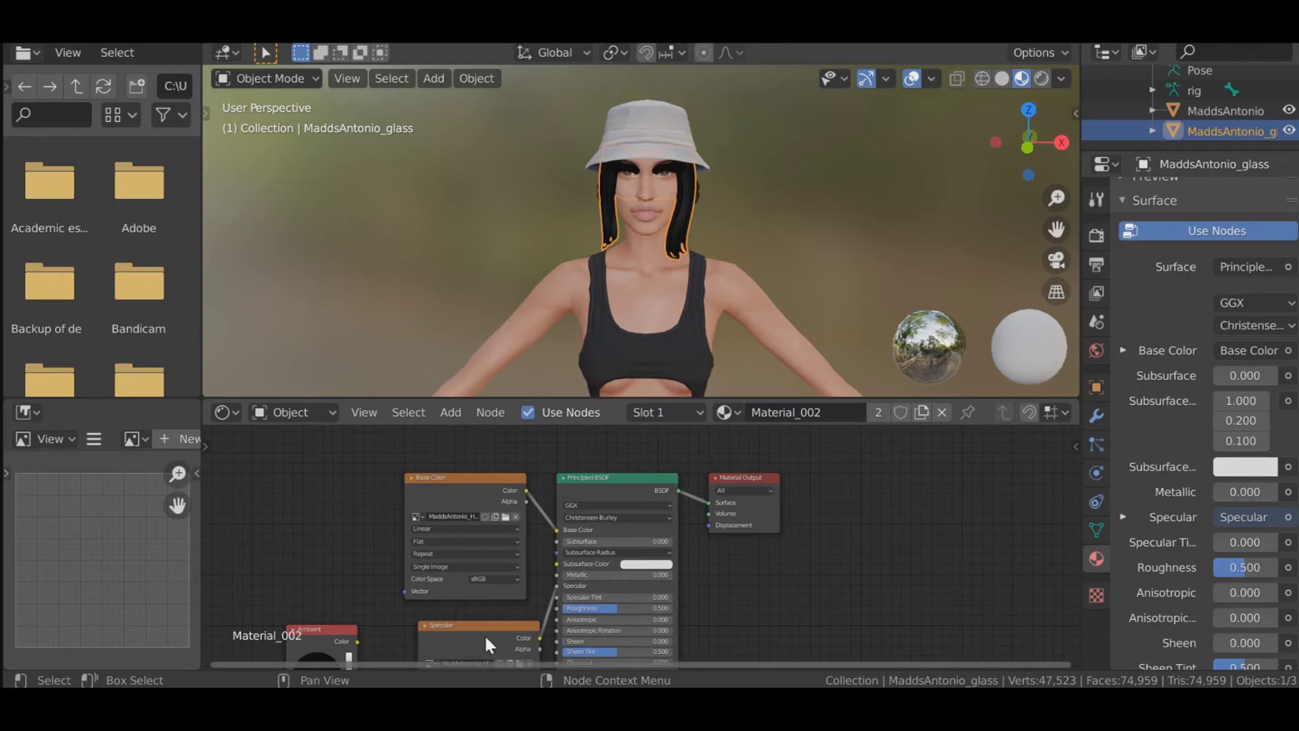
key(shift+a)
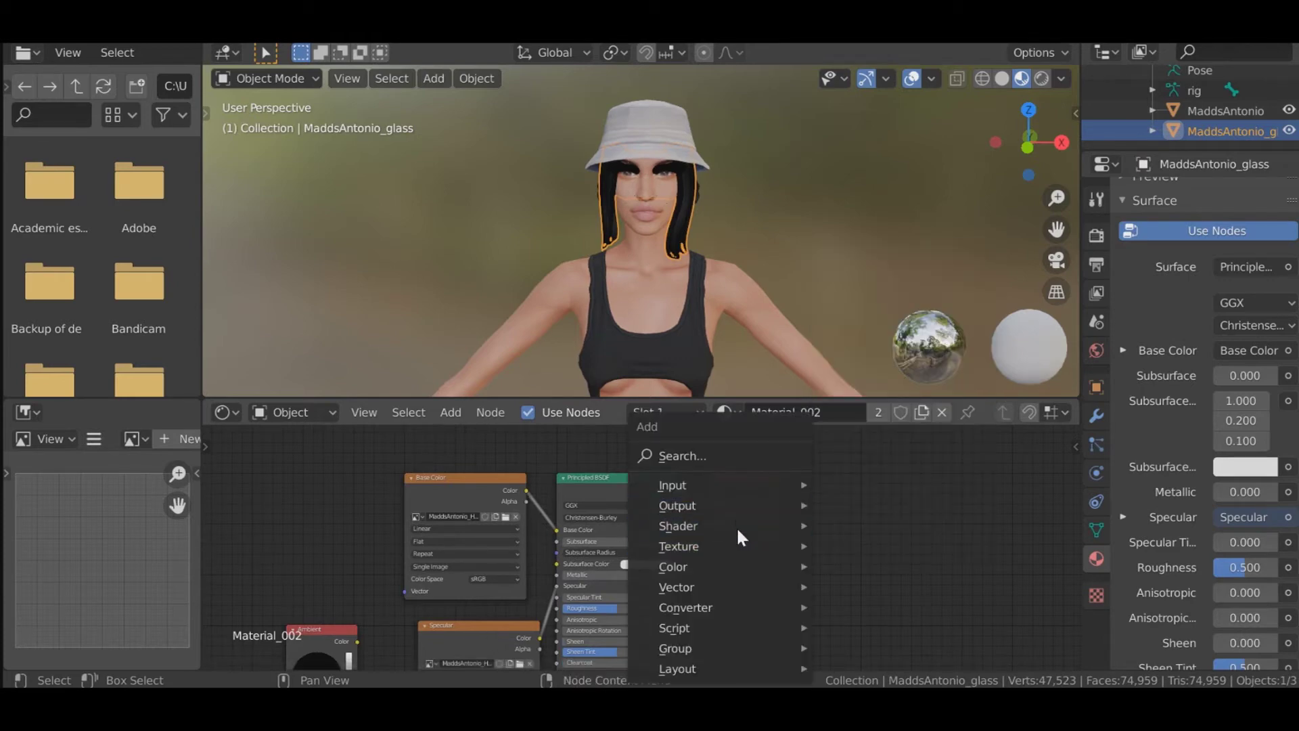
mouse_move(735, 524)
click(873, 323)
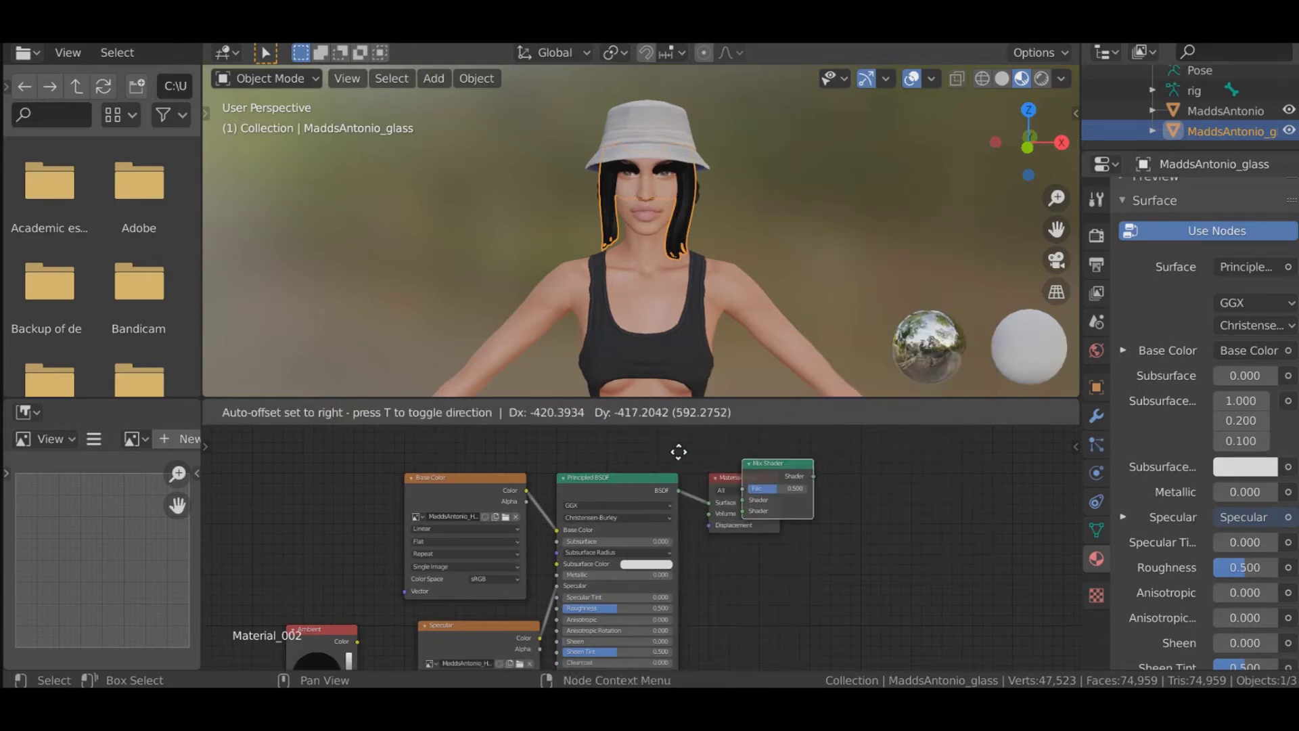
click(713, 511)
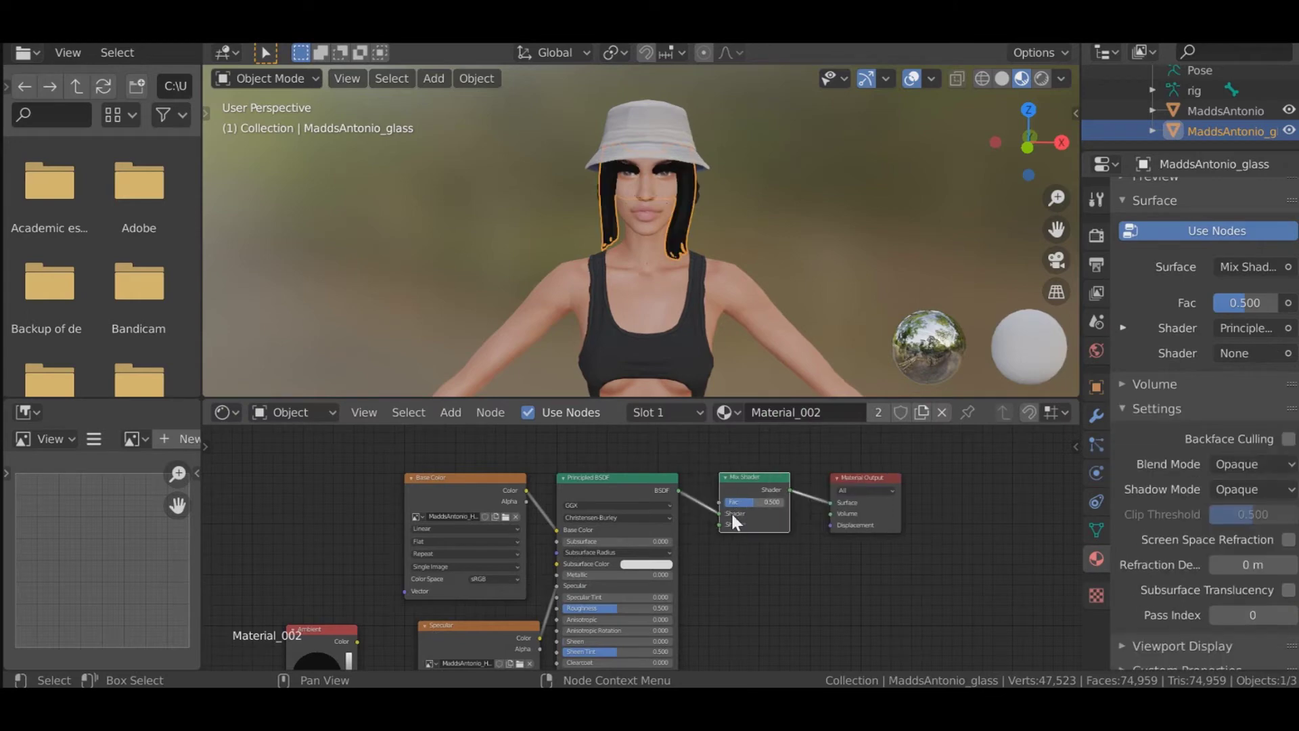
mouse_move(720, 516)
mouse_down()
mouse_move(657, 493)
mouse_move(682, 489)
mouse_move(717, 525)
mouse_up()
drag(526, 501, 718, 503)
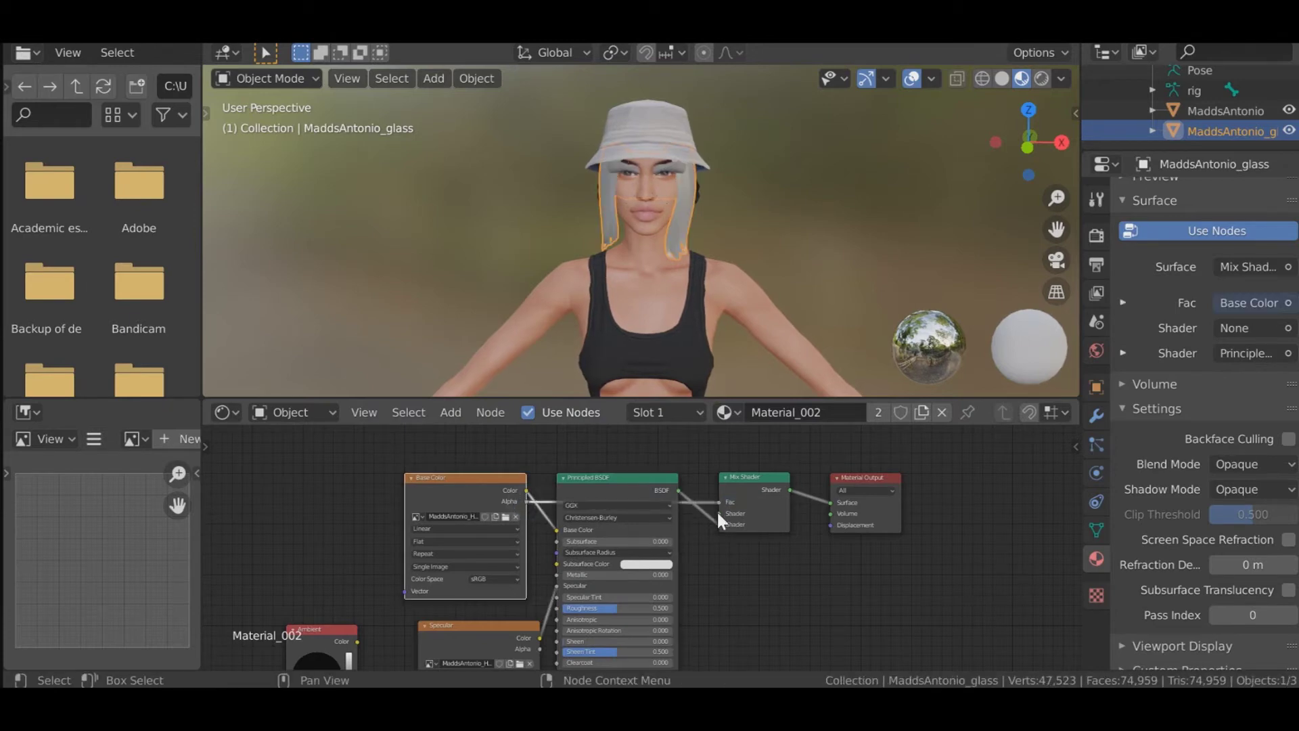
key(shift+a)
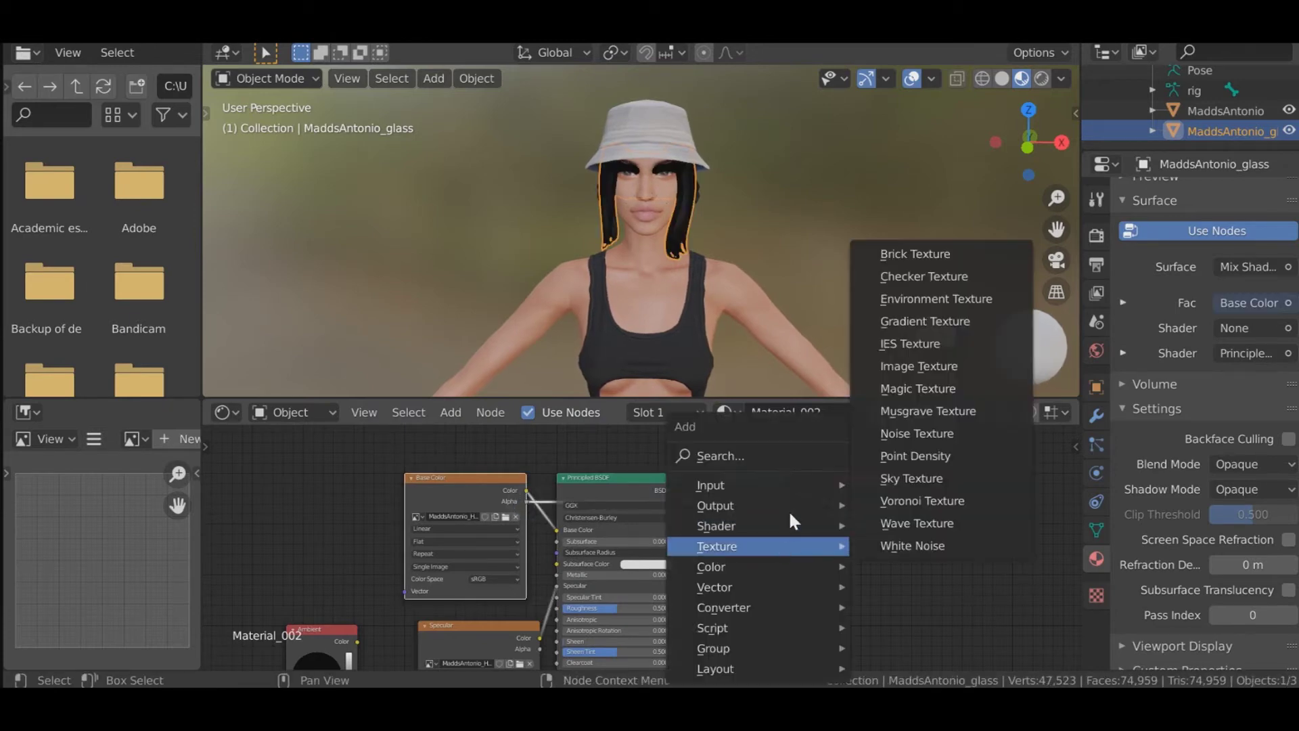
mouse_move(798, 521)
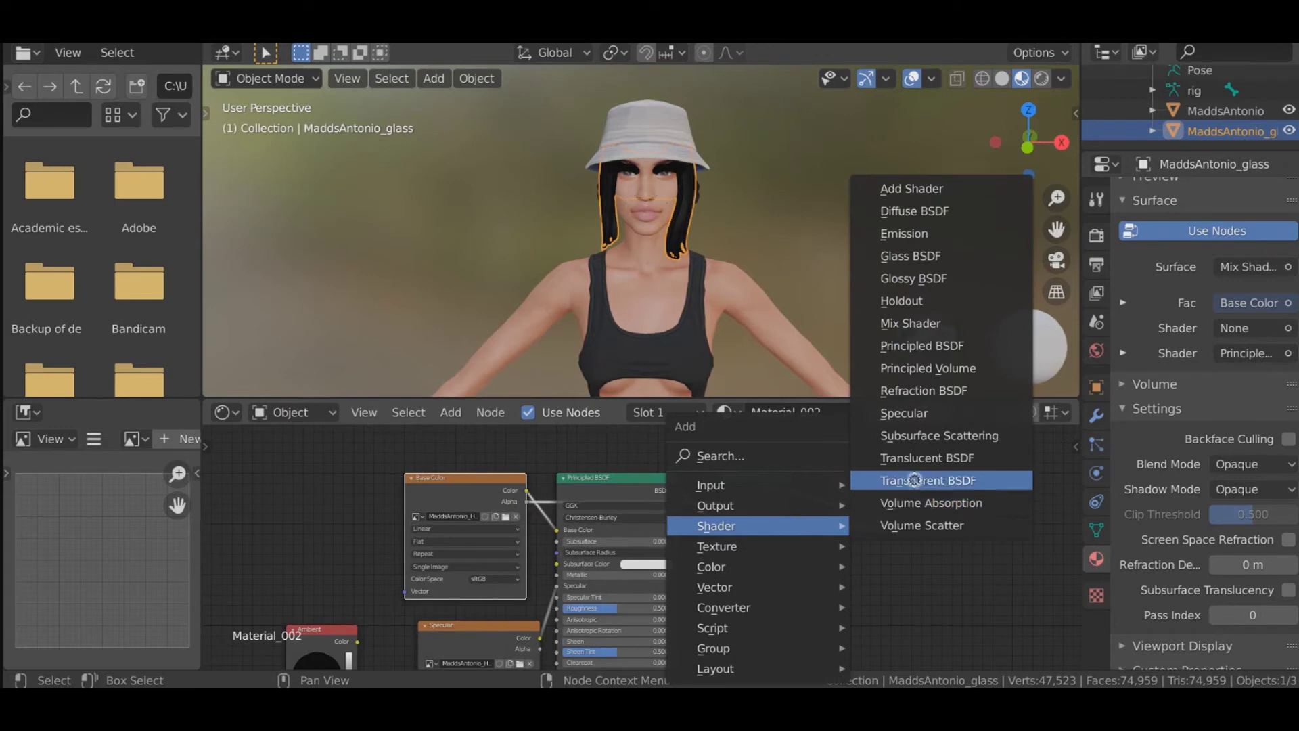
click(907, 478)
click(595, 431)
drag(672, 447, 719, 513)
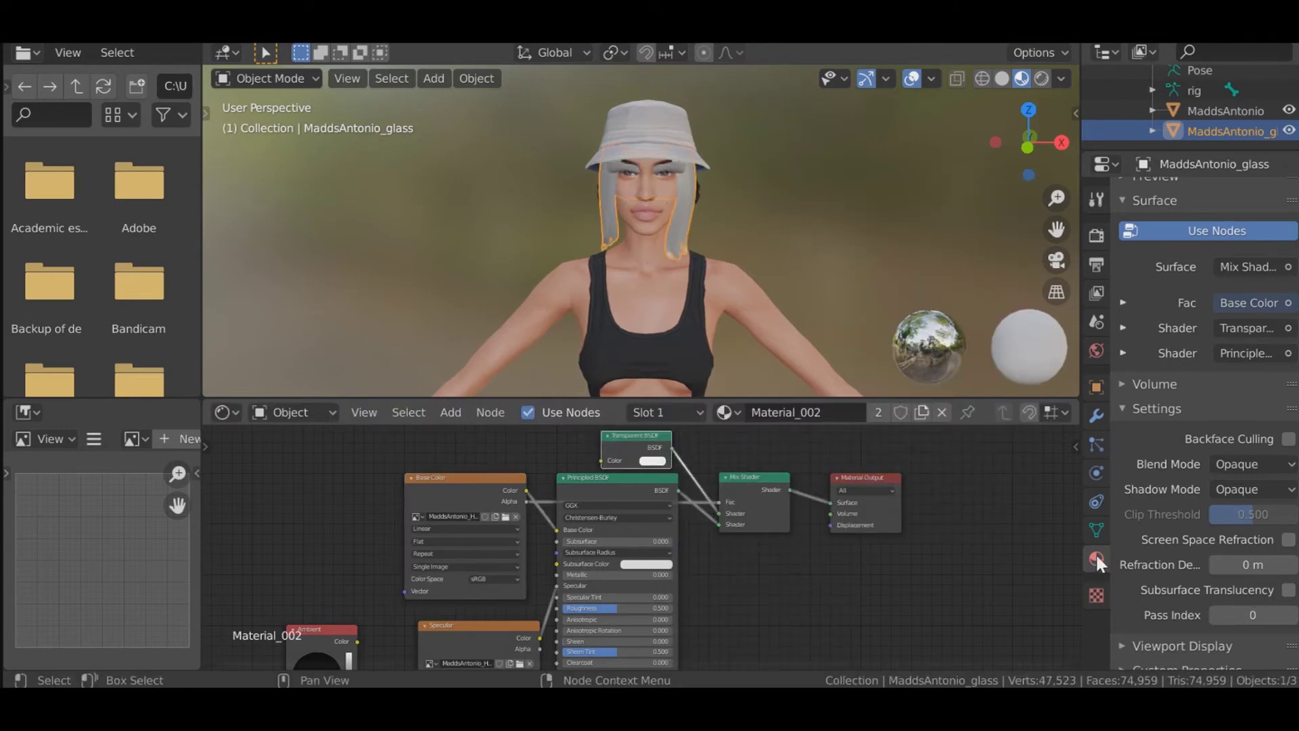
click(1252, 489)
click(1221, 578)
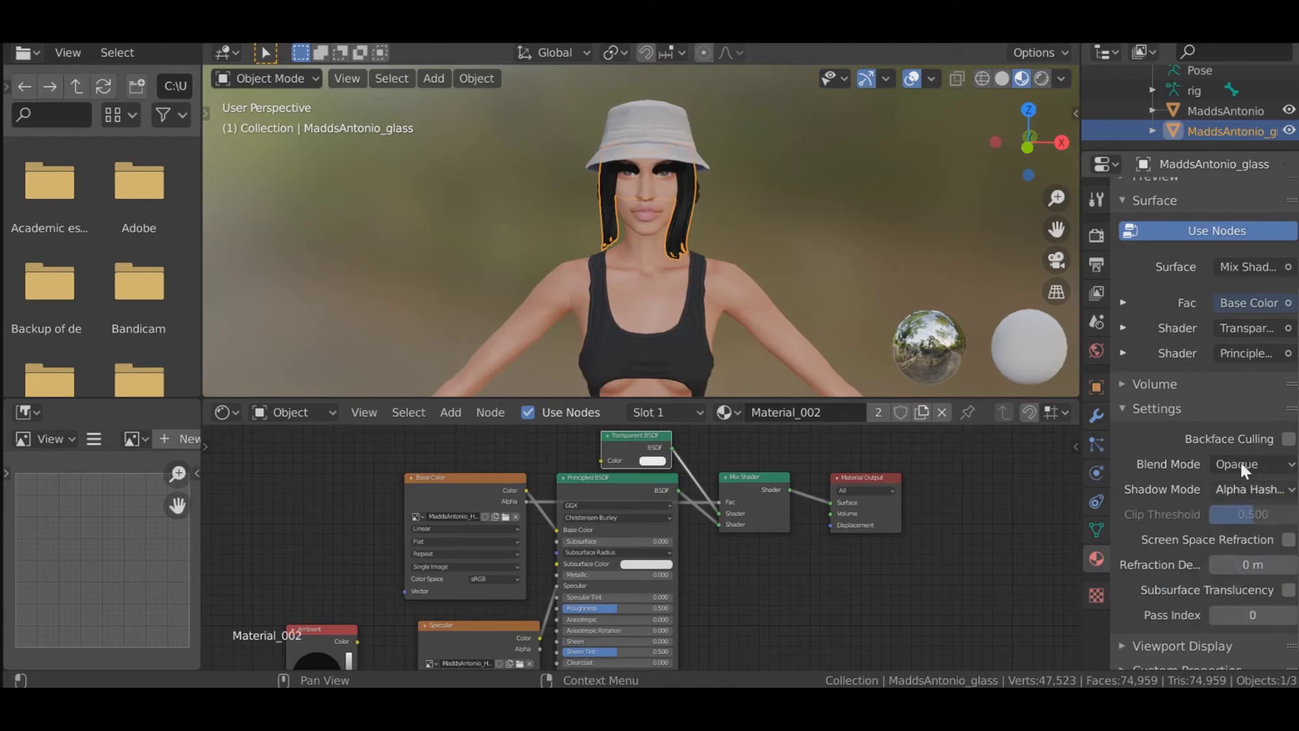
click(1240, 464)
click(1225, 534)
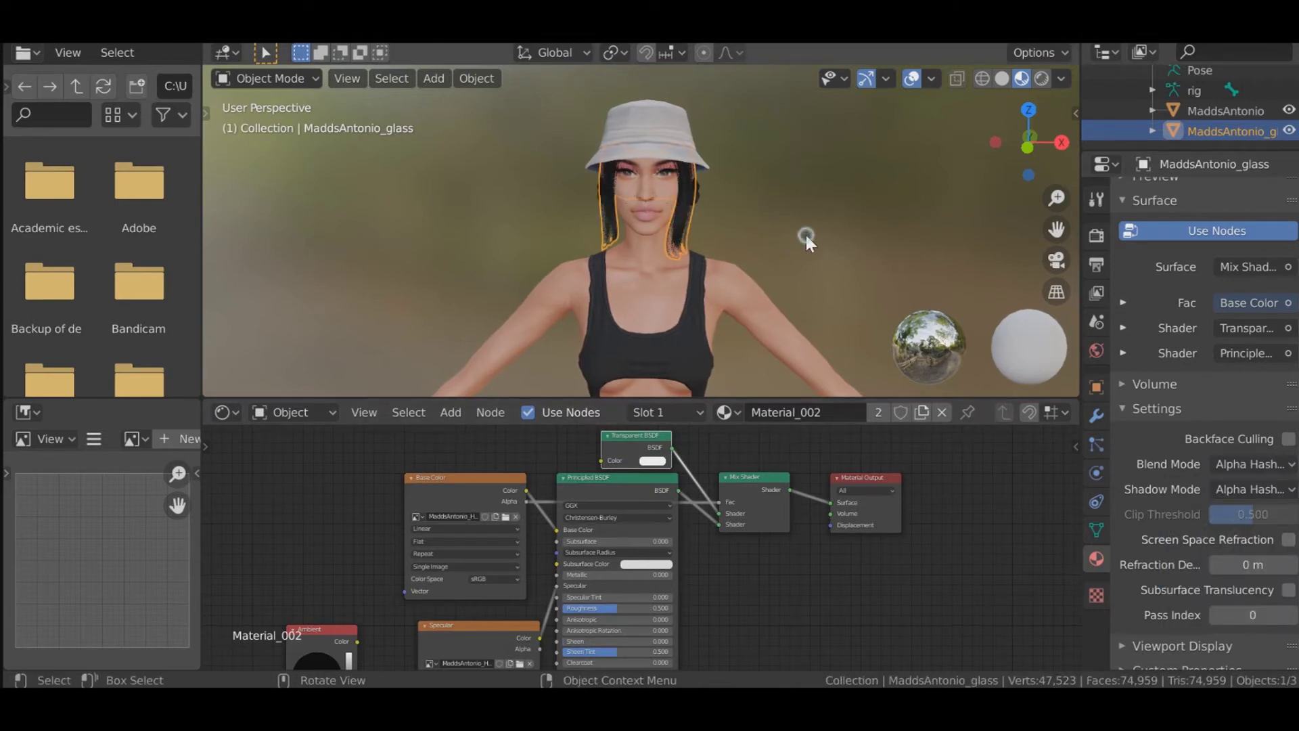
click(805, 232)
scroll(818, 210, up, 5)
scroll(845, 189, down, 3)
scroll(866, 203, down, 2)
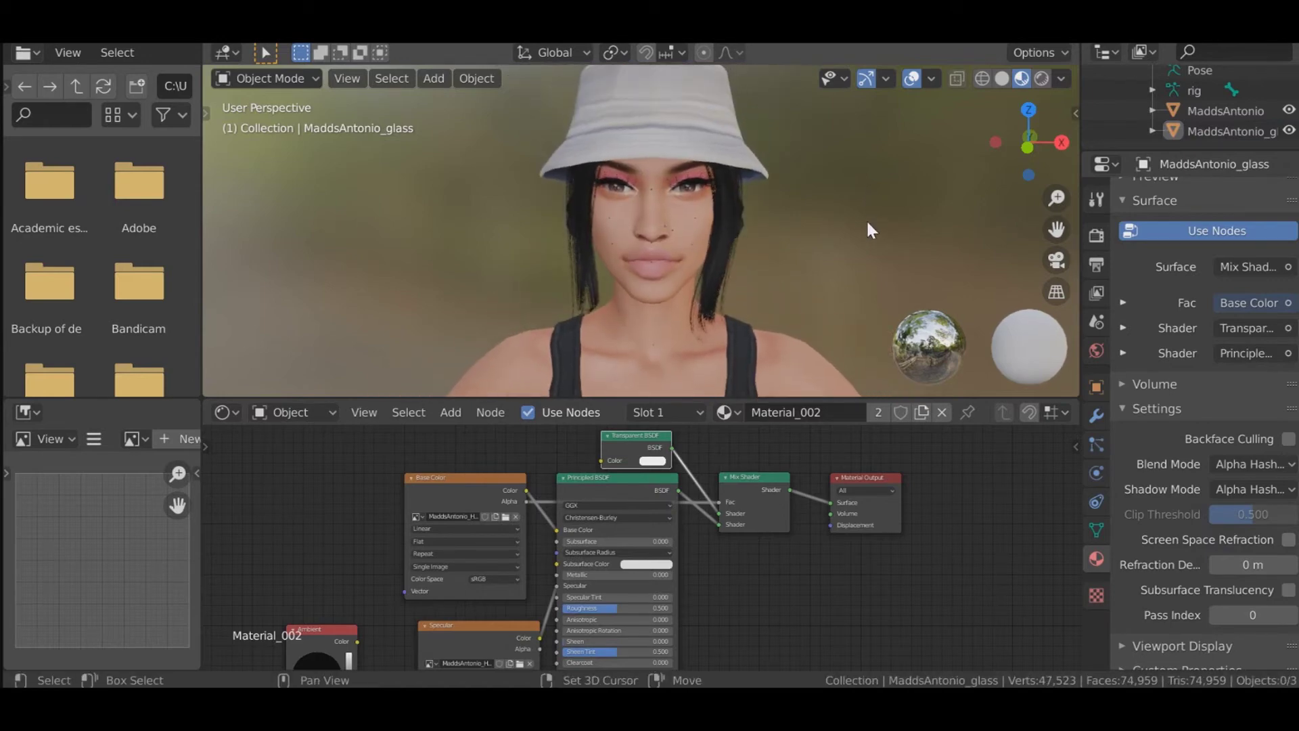
scroll(866, 223, up, 2)
scroll(867, 217, down, 5)
scroll(849, 170, down, 4)
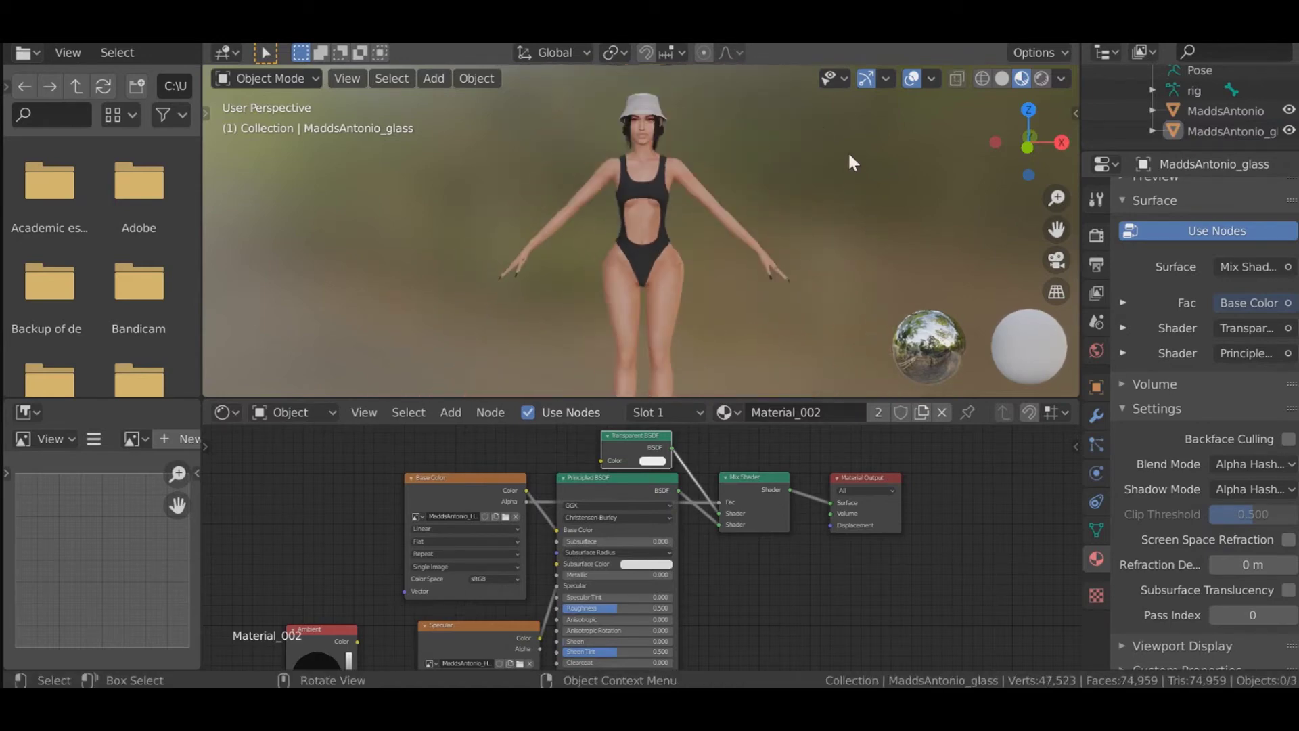
shift+middle_drag(806, 228, 818, 305)
scroll(818, 305, down, 2)
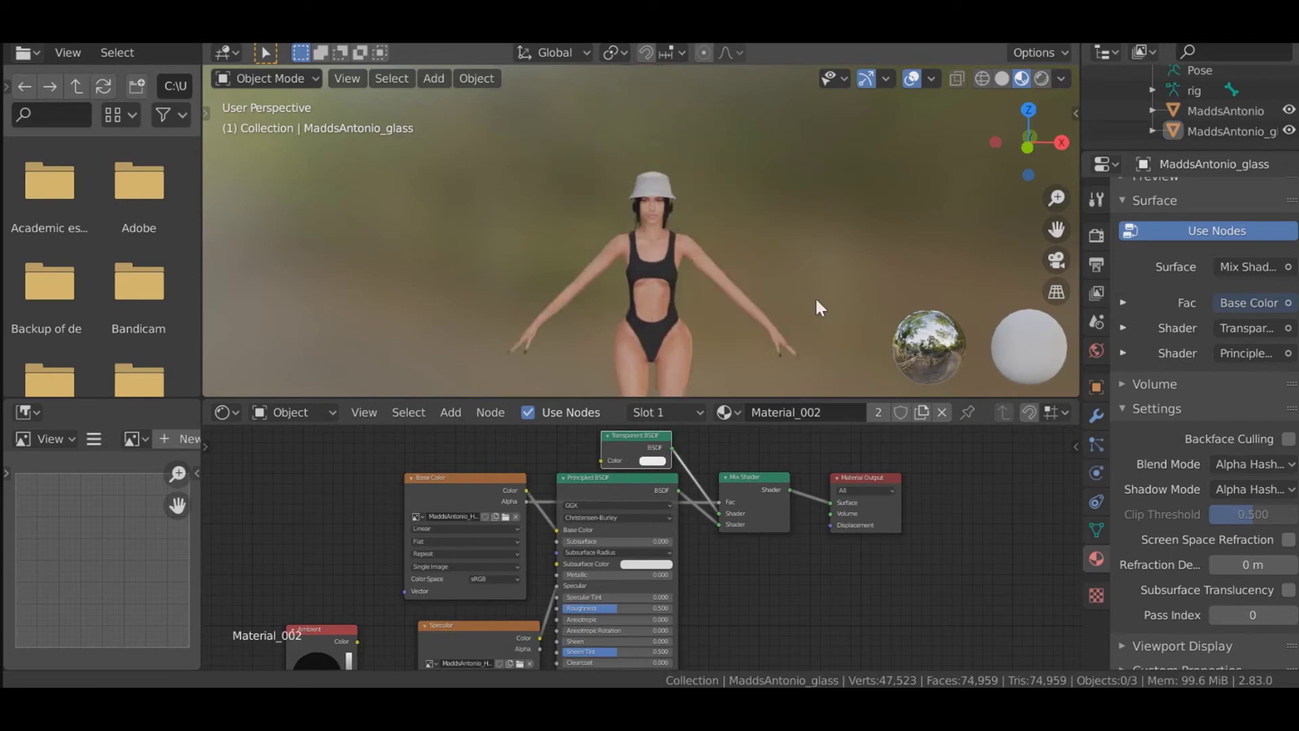
scroll(801, 281, up, 7)
middle_drag(834, 235, 820, 233)
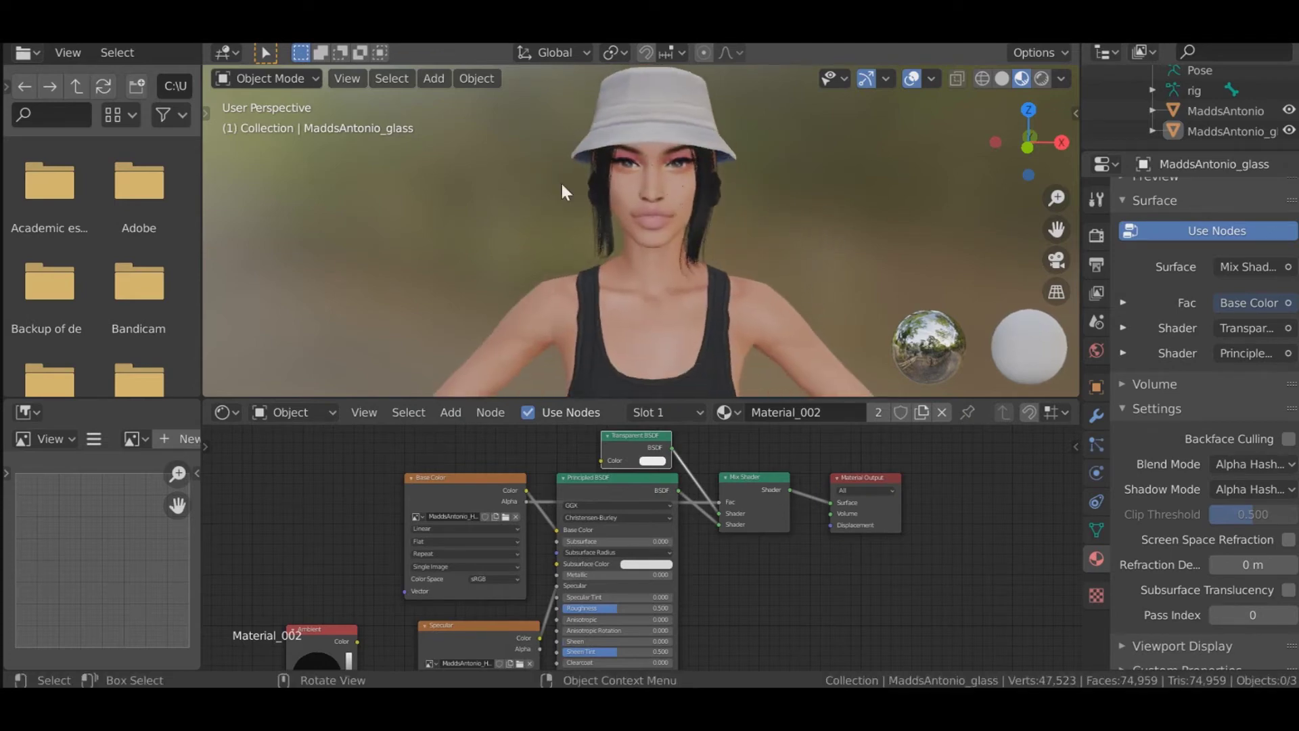
key(ctrl+Page_Up)
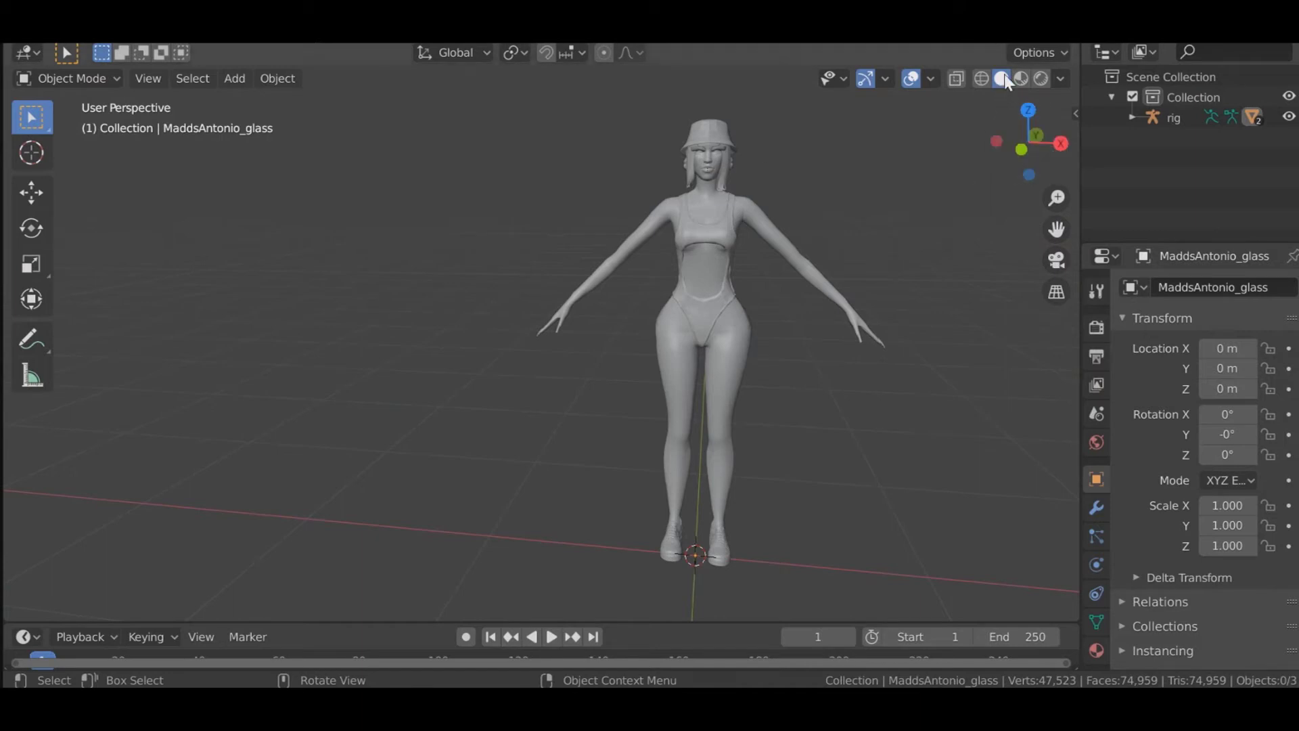
Step: Switch the viewport to Material Preview and orbit to view the textured sim
click(1022, 78)
mouse_move(726, 184)
middle_down()
mouse_move(738, 208)
mouse_move(863, 222)
mouse_move(704, 294)
mouse_move(735, 285)
mouse_move(609, 298)
middle_up()
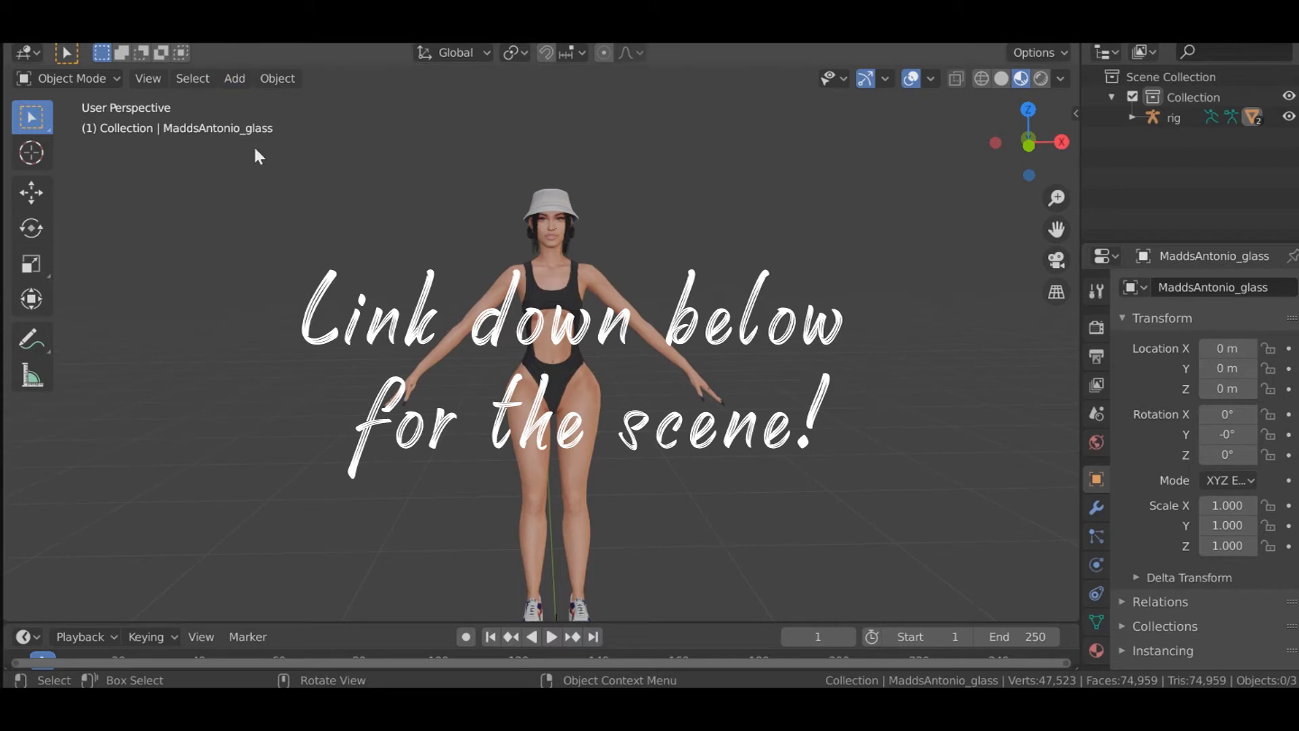
Step: Add a mesh plane as the floor beneath the sim
click(234, 78)
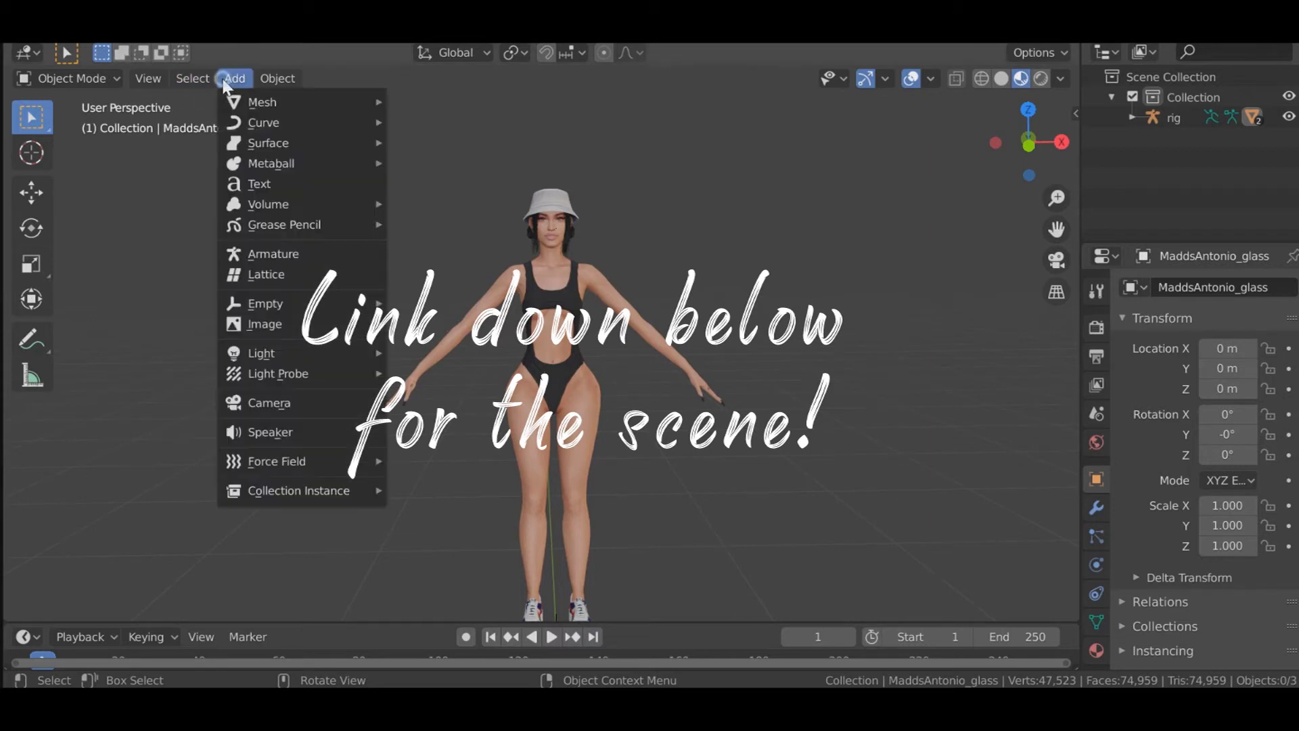
mouse_move(286, 103)
click(457, 94)
scroll(704, 388, down, 4)
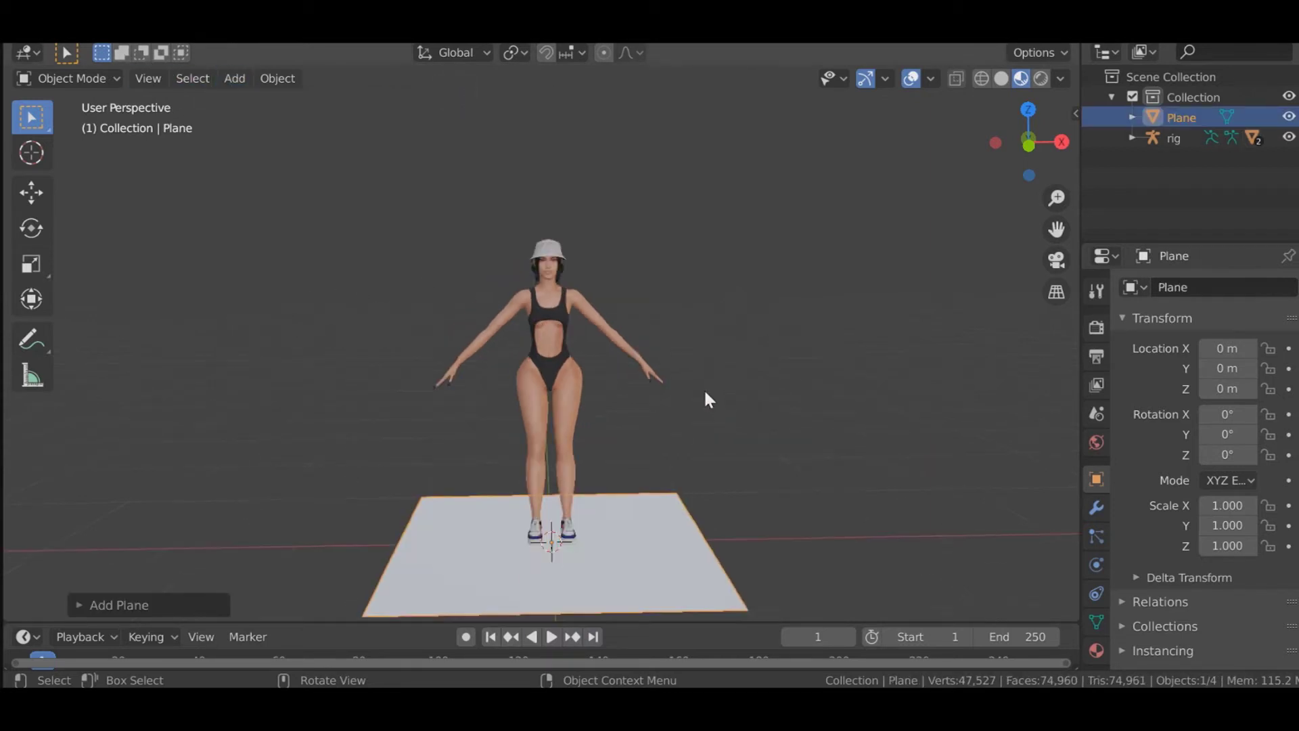
scroll(785, 424, up, 2)
click(785, 424)
middle_drag(685, 525, 691, 453)
scroll(690, 453, up, 3)
scroll(691, 420, down, 3)
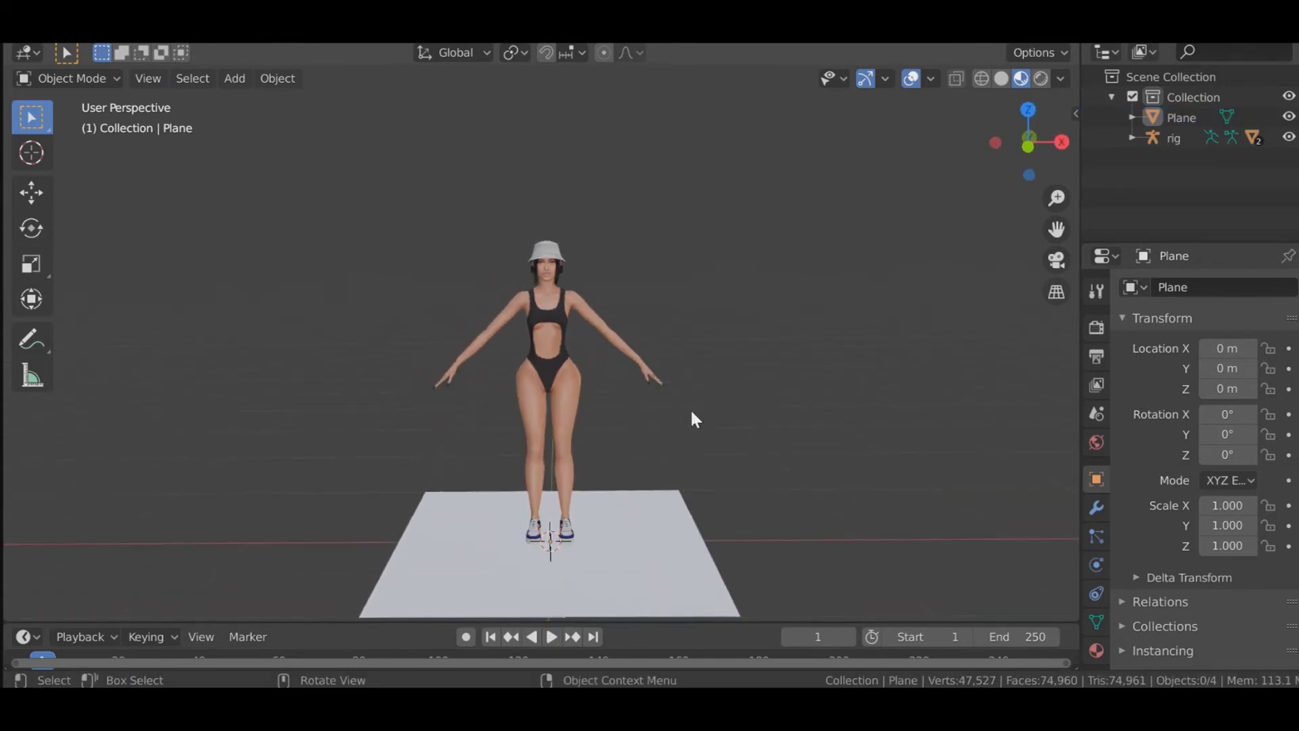
scroll(594, 289, up, 4)
scroll(594, 289, down, 2)
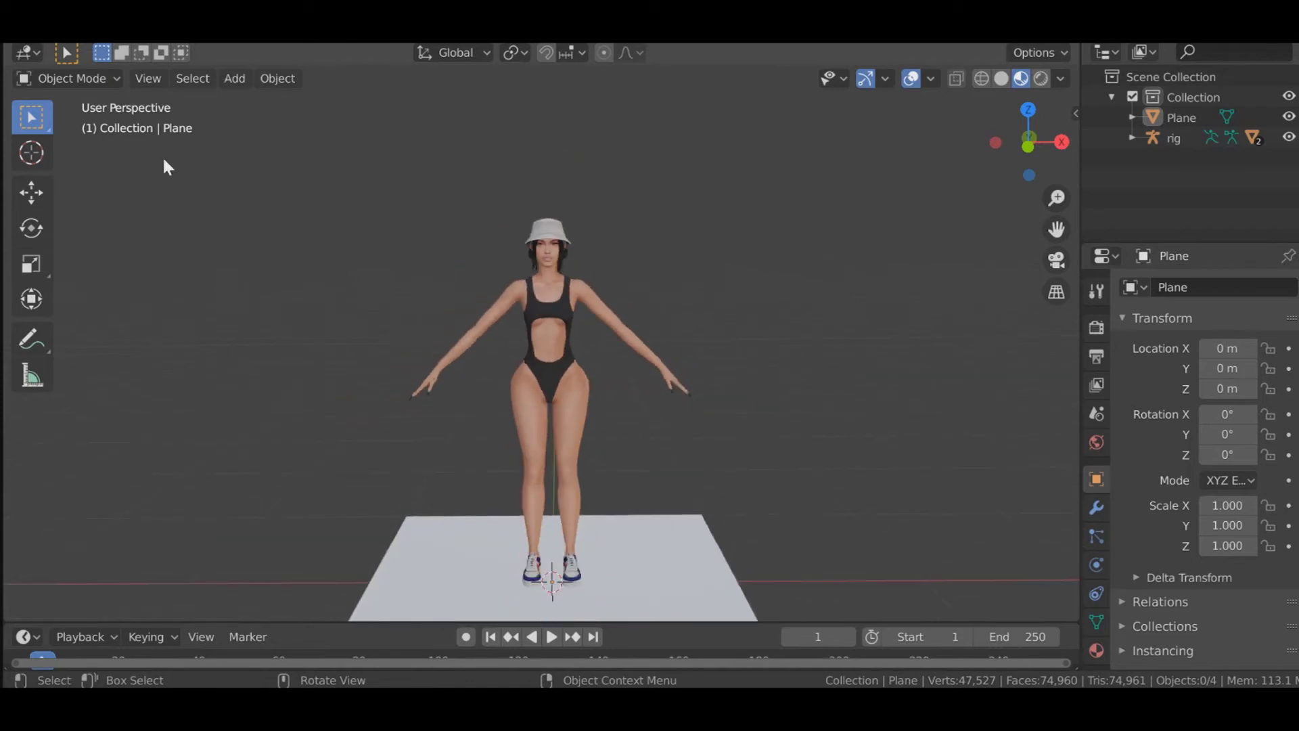
Step: Duplicate the floor plane and rotate the copy about X toward upright
click(234, 79)
right_click(817, 248)
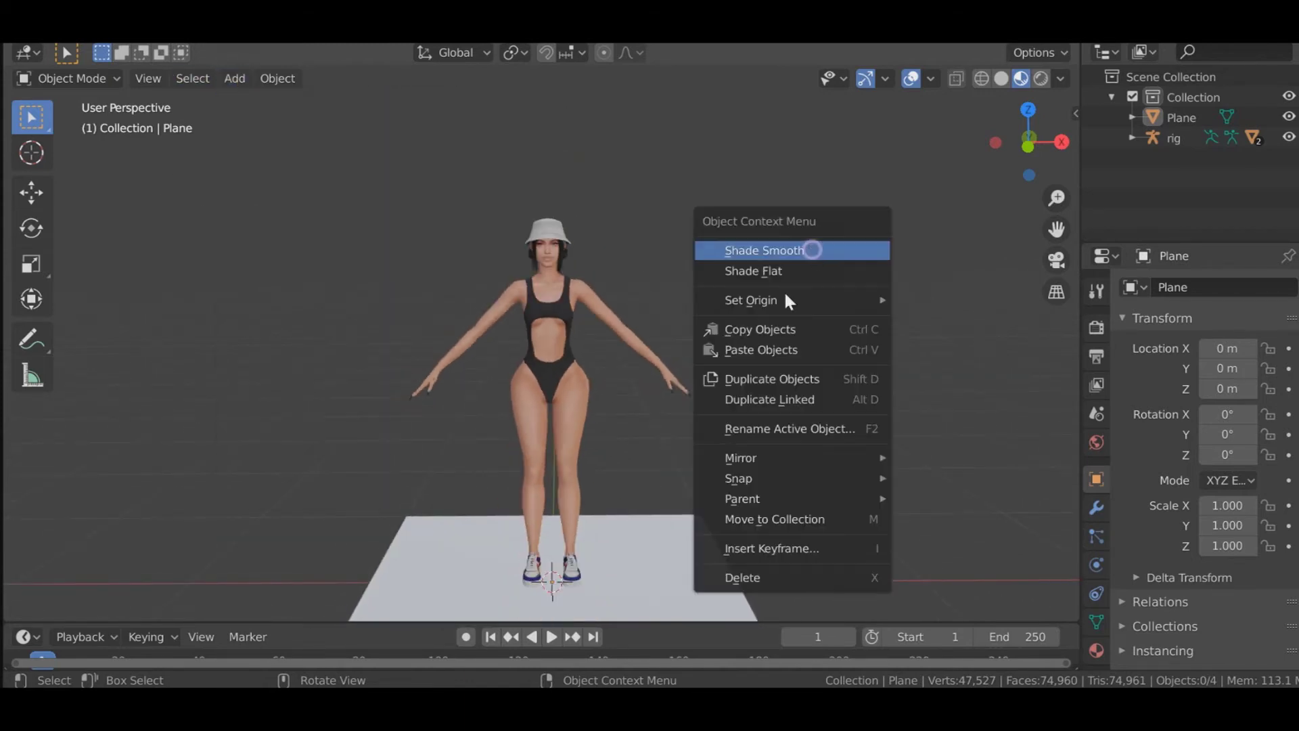
right_click(646, 544)
click(645, 472)
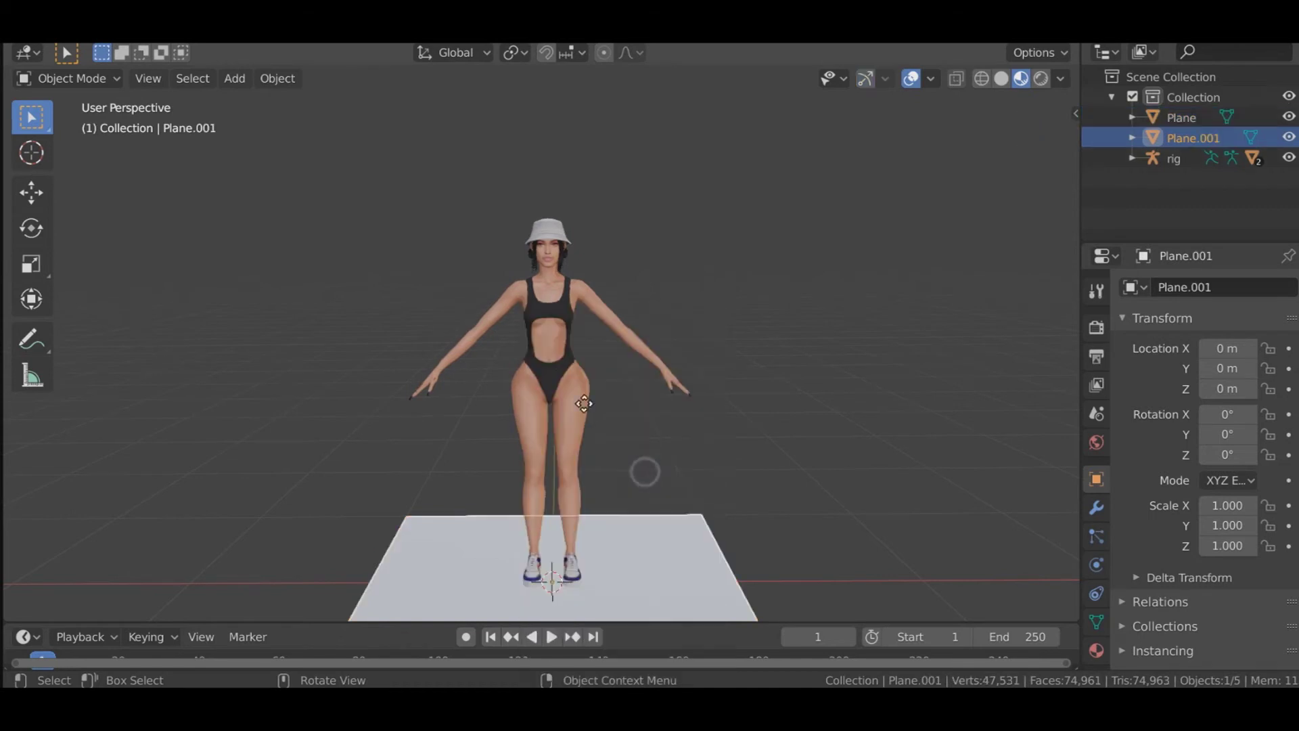
click(633, 108)
click(32, 228)
drag(563, 172, 590, 272)
key(r)
key(Escape)
drag(543, 172, 640, 200)
Step: Lower the wall plane, set its X rotation to 271°, and move it behind the sim
key(shift+space)
key(g)
drag(526, 171, 531, 301)
middle_drag(531, 301, 609, 305)
key(shift+space)
key(r)
drag(603, 332, 588, 318)
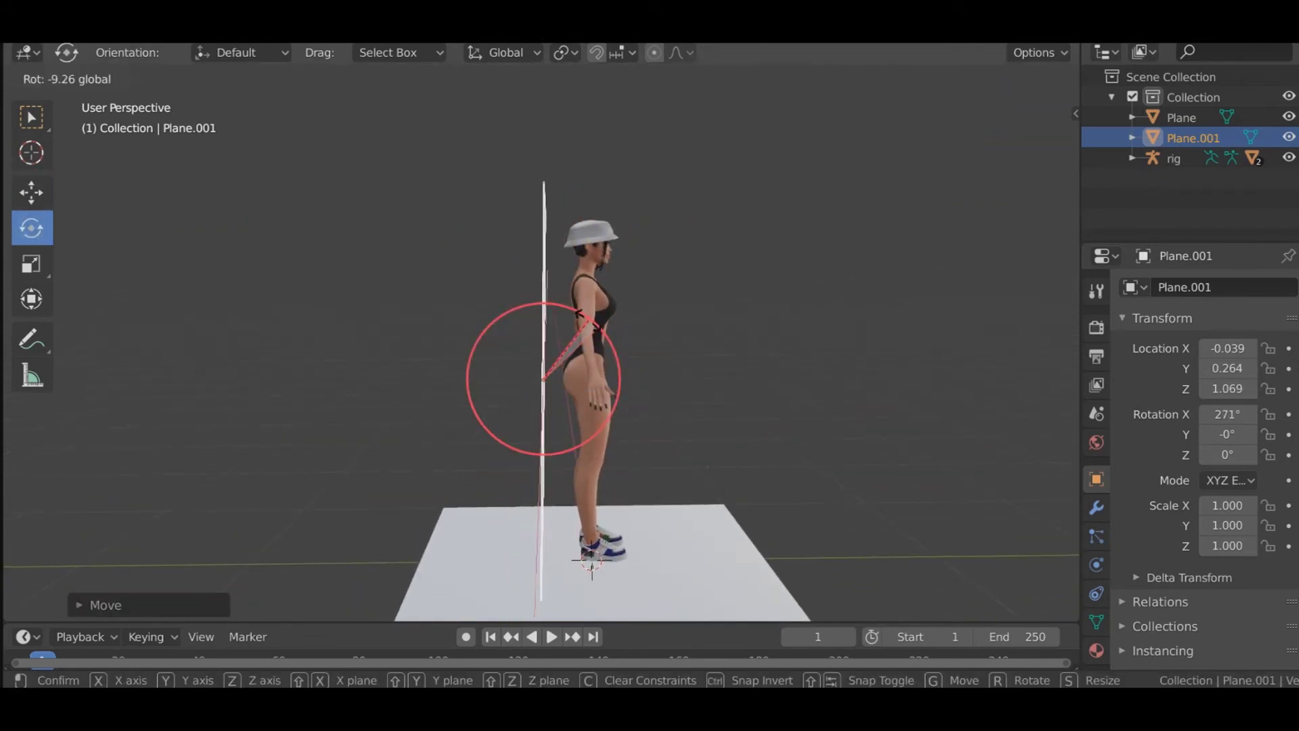
click(578, 312)
middle_drag(579, 313, 624, 287)
key(shift+space)
key(g)
drag(623, 287, 415, 369)
middle_drag(414, 369, 406, 304)
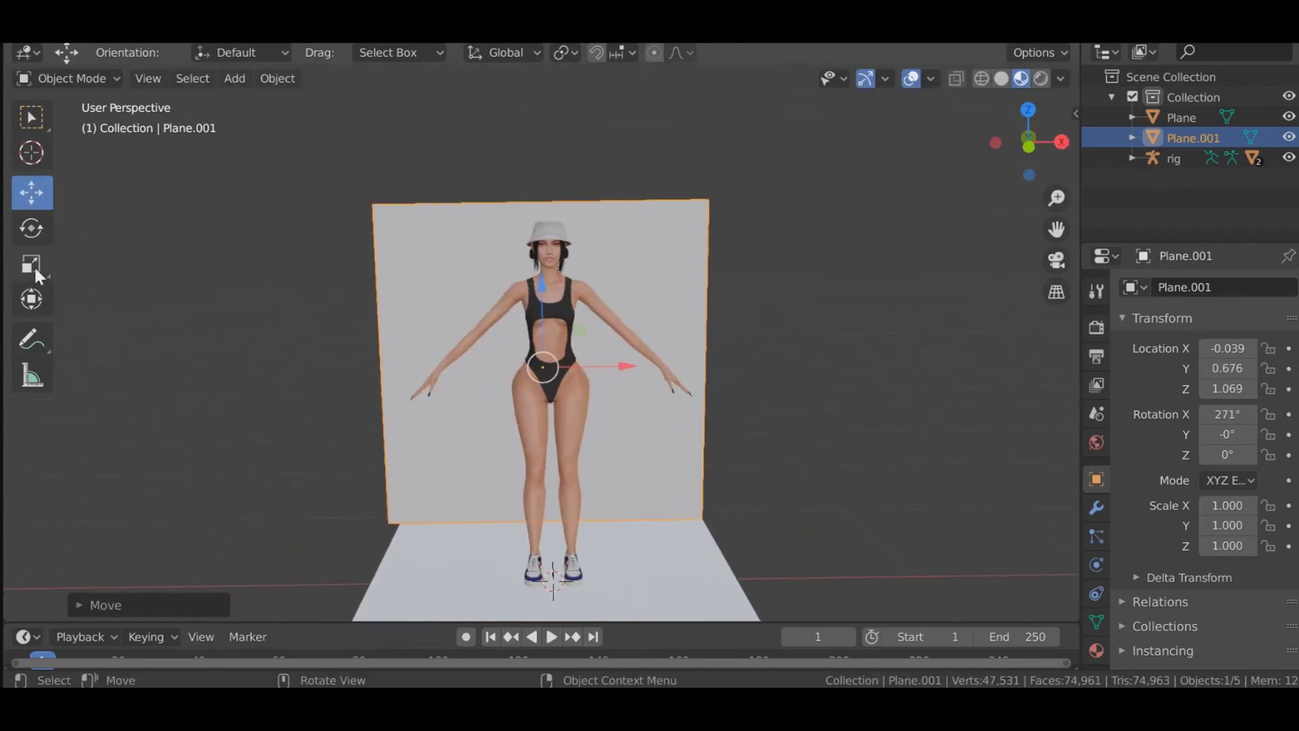
Step: Scale up the wall plane and scale the floor plane to 2.421
click(12, 278)
key(s)
click(713, 231)
click(650, 582)
key(s)
click(812, 347)
middle_drag(812, 347, 841, 194)
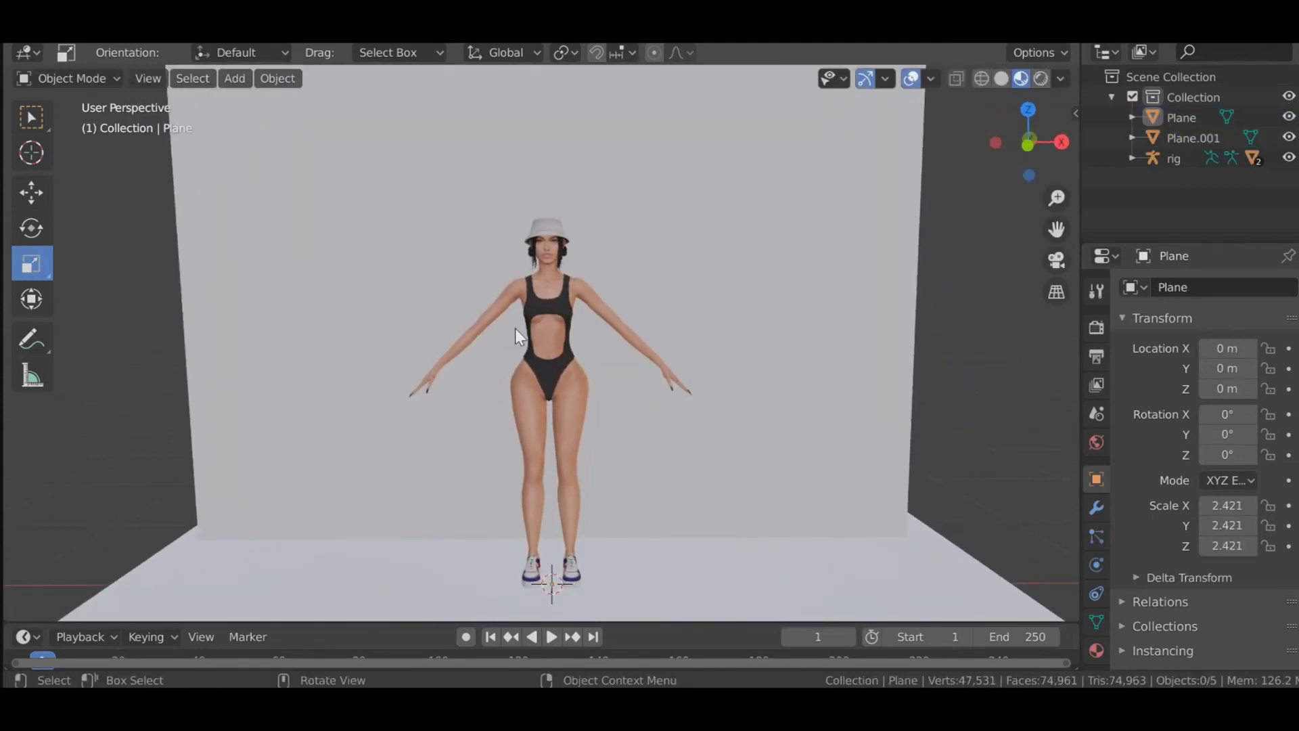
scroll(671, 257, up, 4)
scroll(652, 164, down, 3)
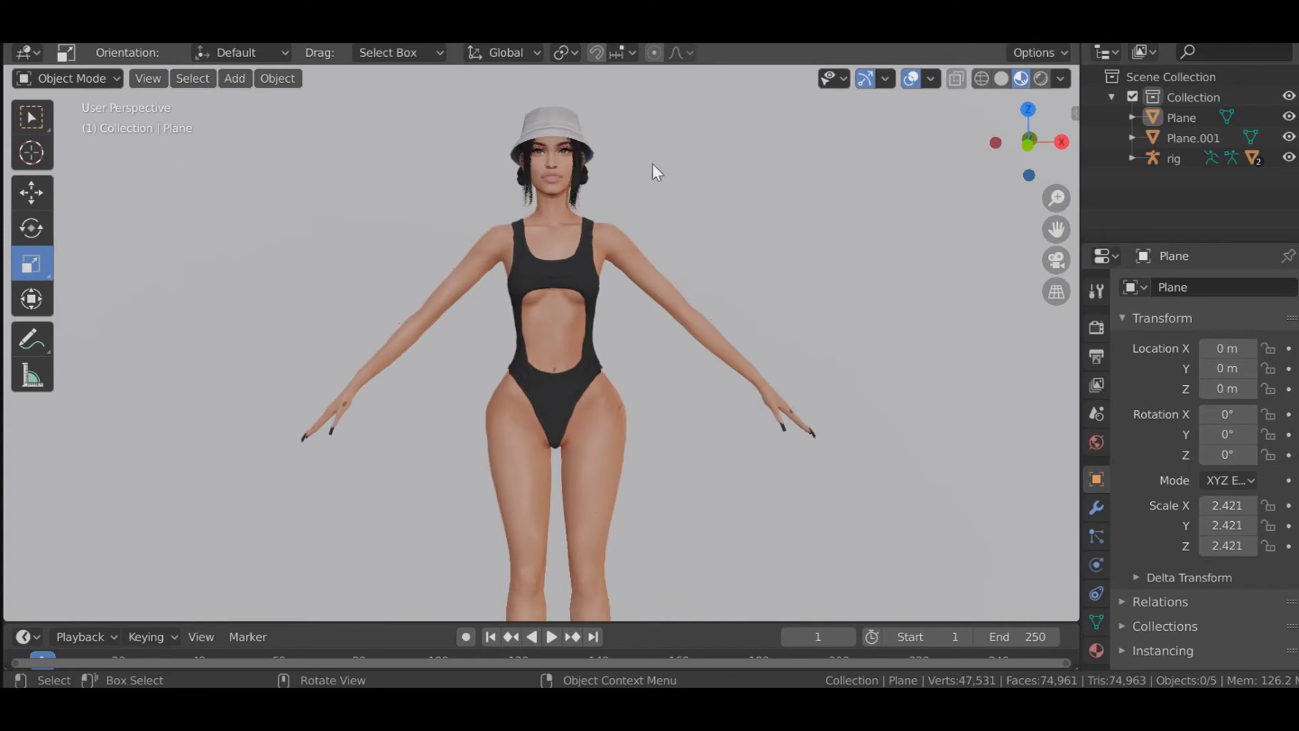
scroll(668, 275, up, 3)
scroll(667, 276, up, 2)
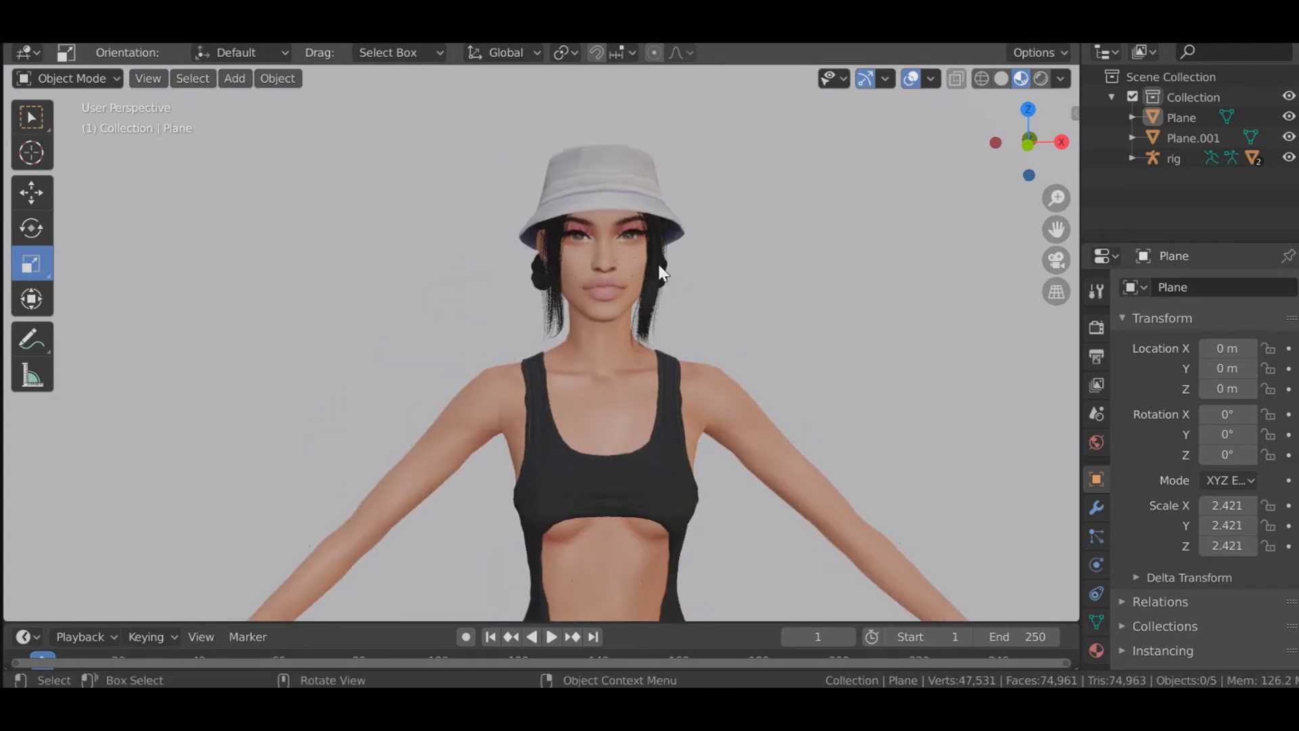
scroll(660, 267, up, 3)
middle_drag(663, 253, 658, 270)
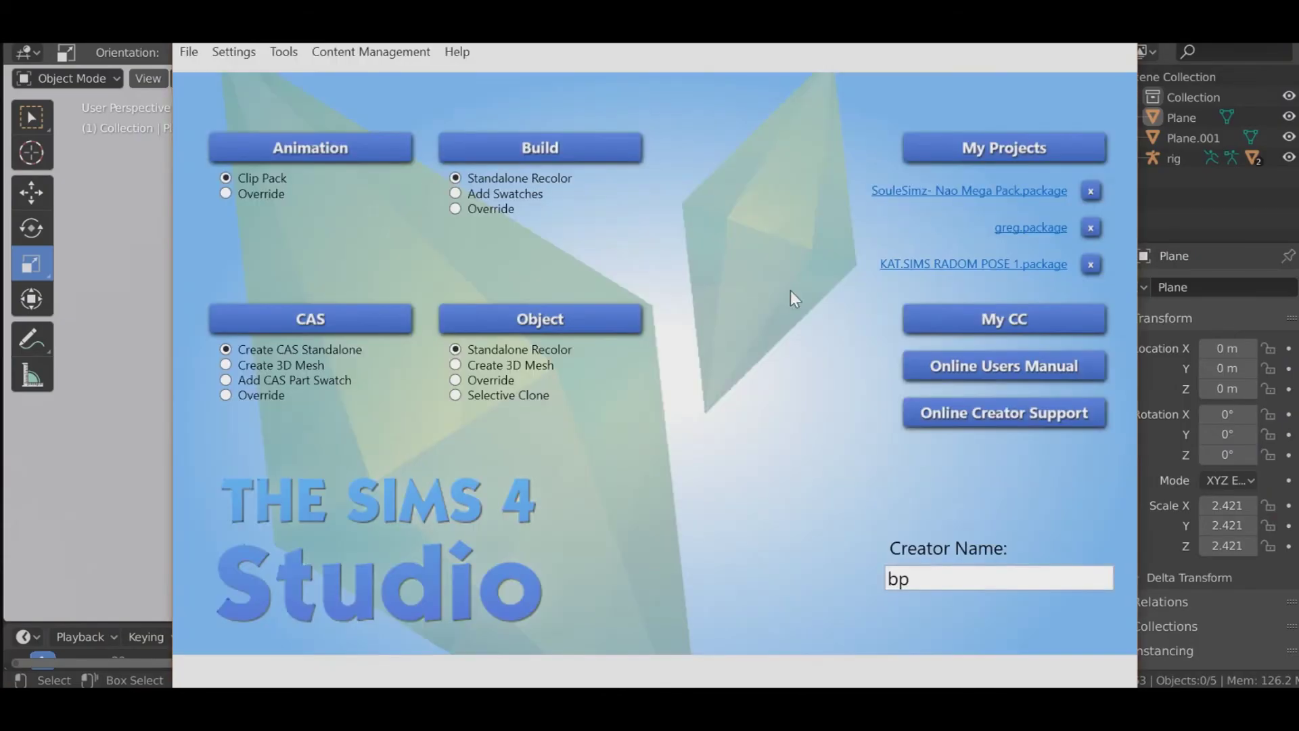
Step: Open the SouleSimz- Nao Mega Pack.package from My Projects in Sims 4 Studio
click(1064, 156)
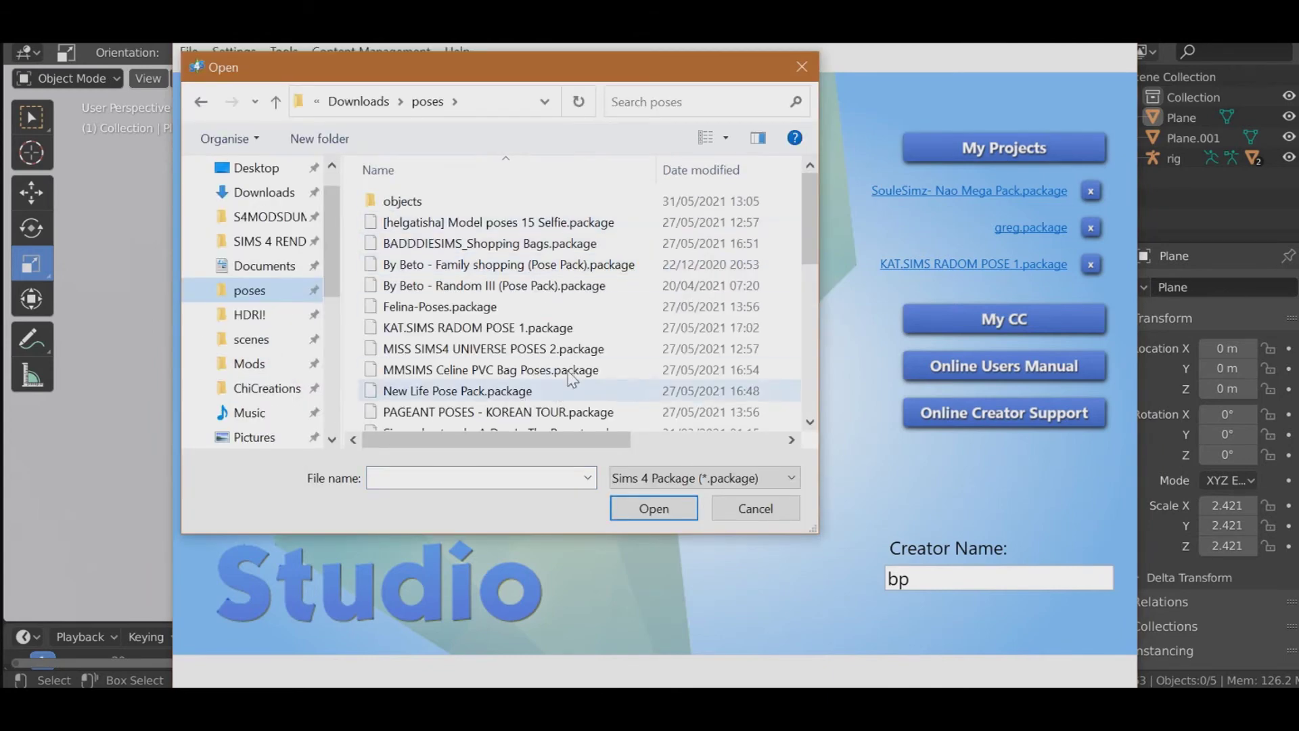
scroll(806, 284, down, 1)
drag(805, 285, 804, 409)
click(535, 369)
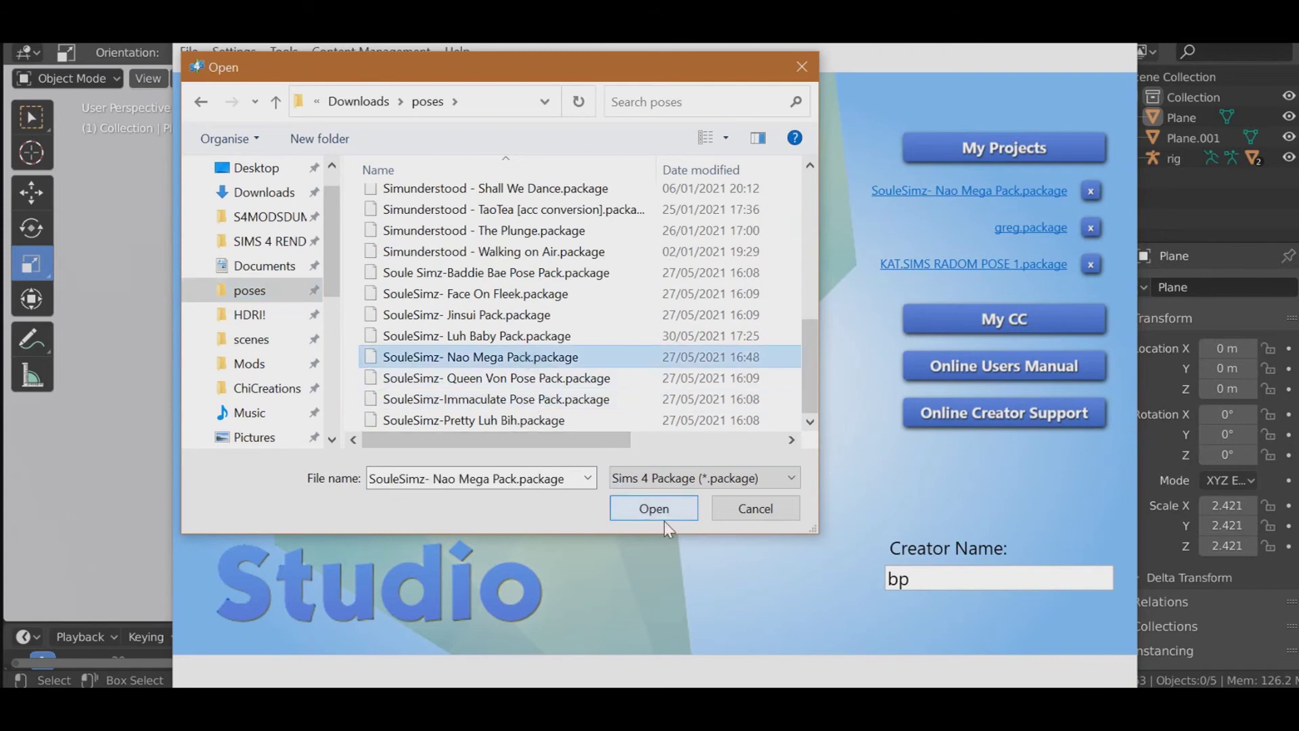
click(653, 508)
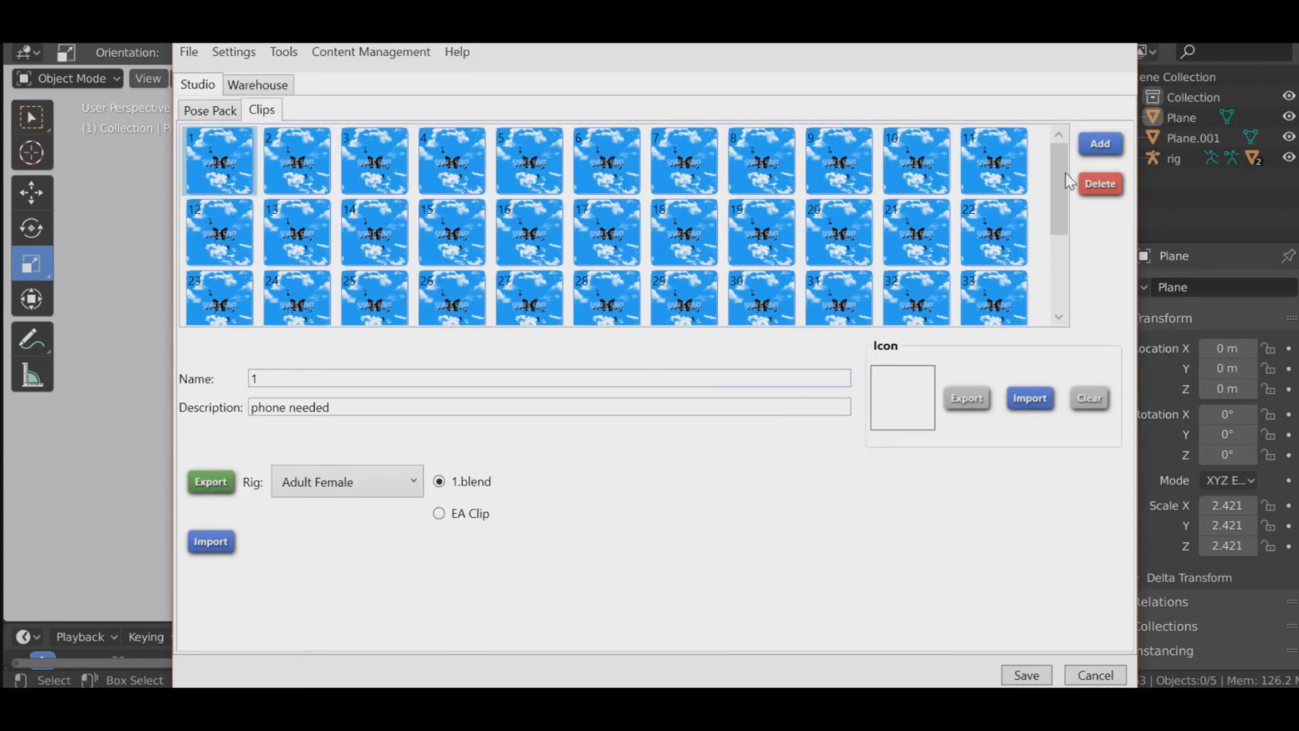
Step: Browse the pack's clips and export clip 19, the single pose, as NIQUE.blend
drag(1060, 169, 1076, 312)
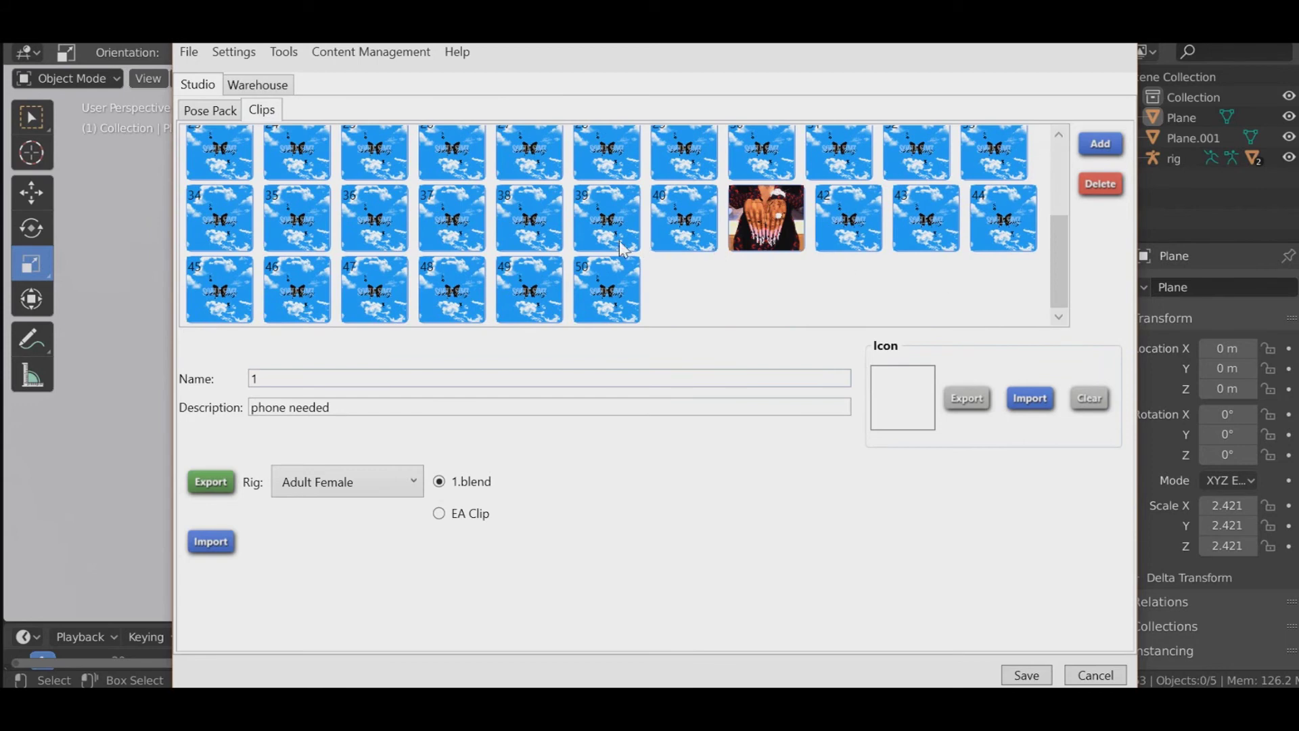
click(244, 224)
scroll(474, 257, up, 3)
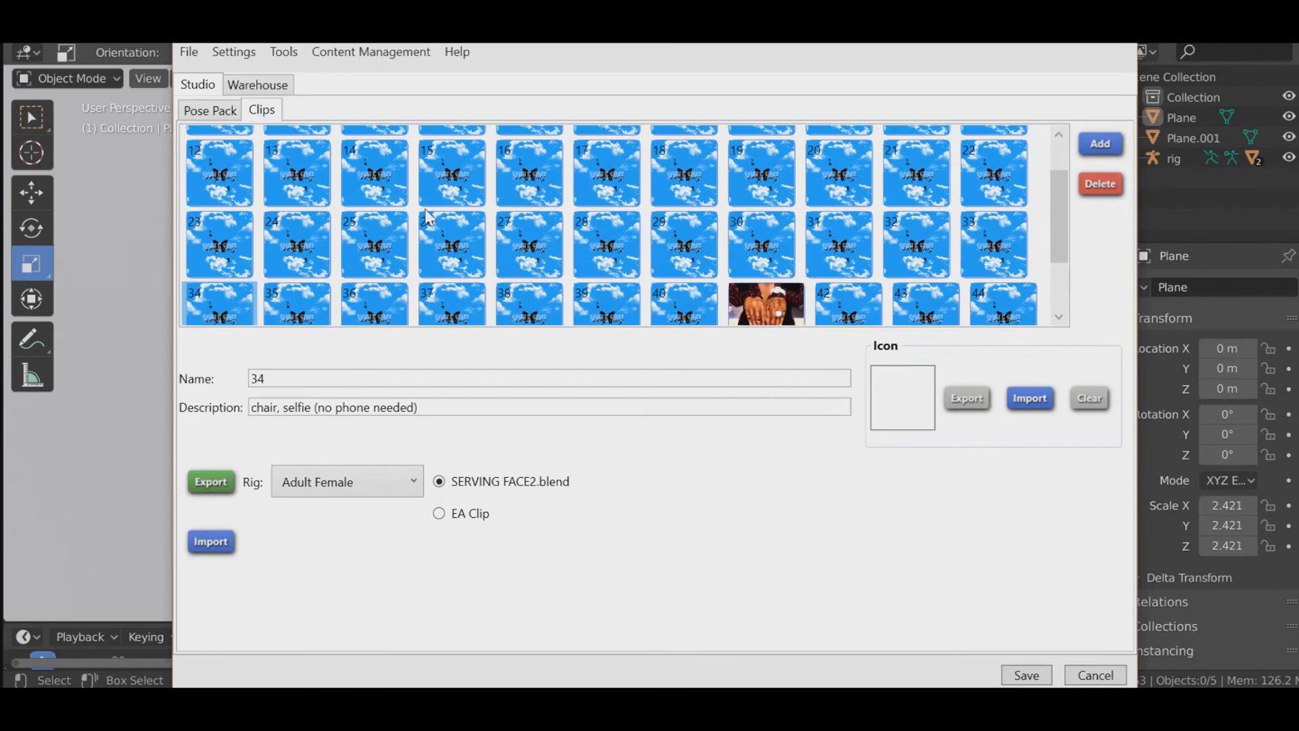
click(392, 256)
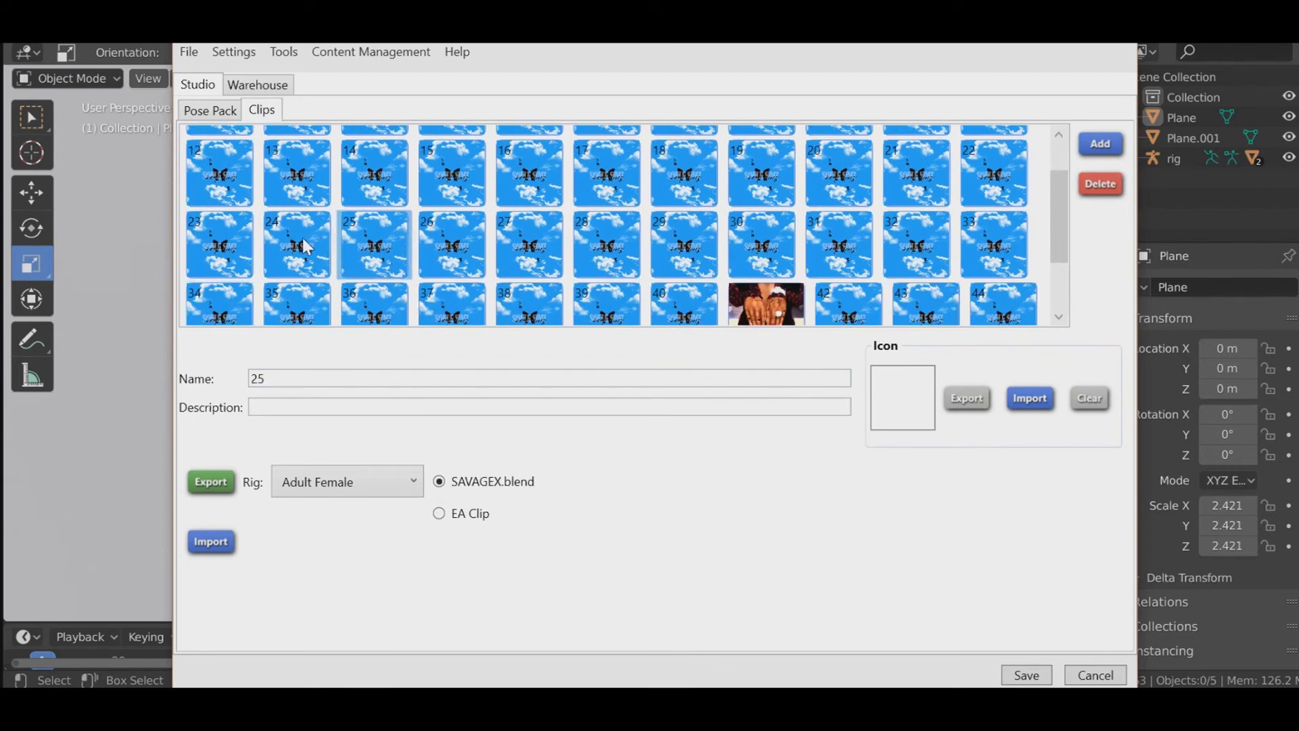
click(243, 233)
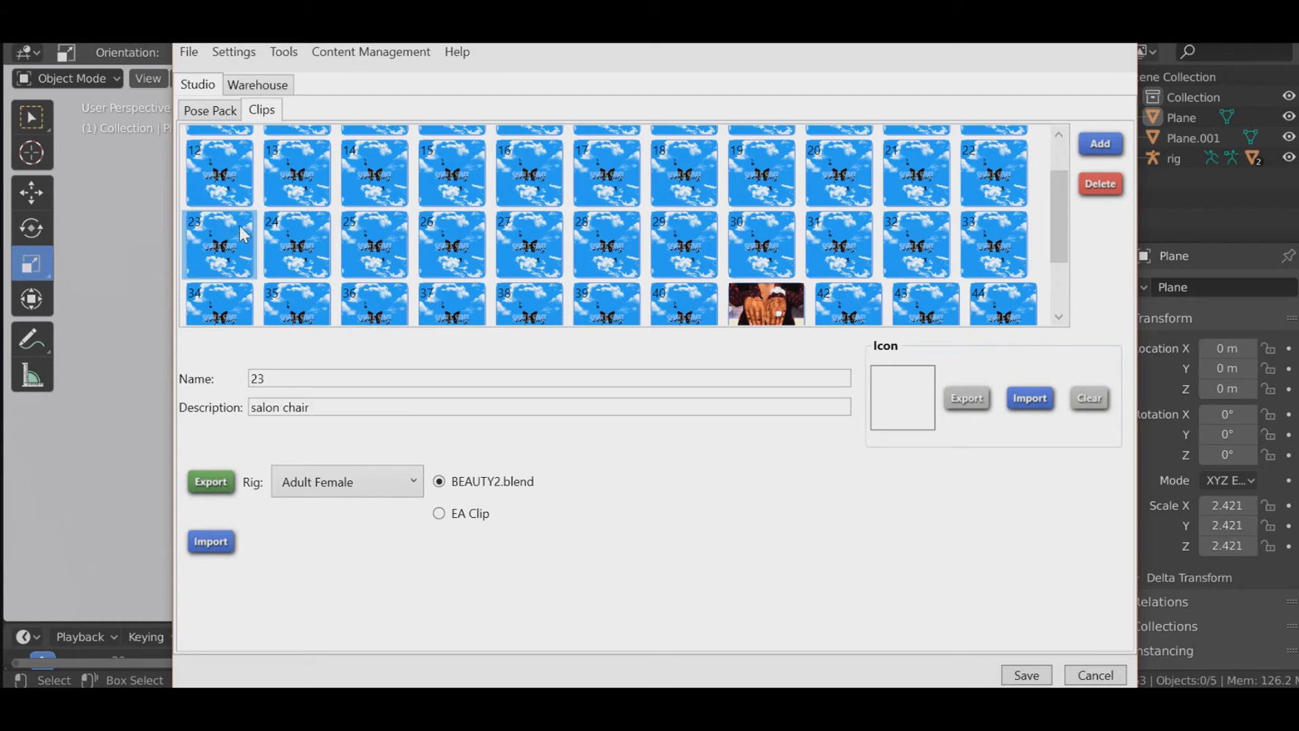
click(859, 158)
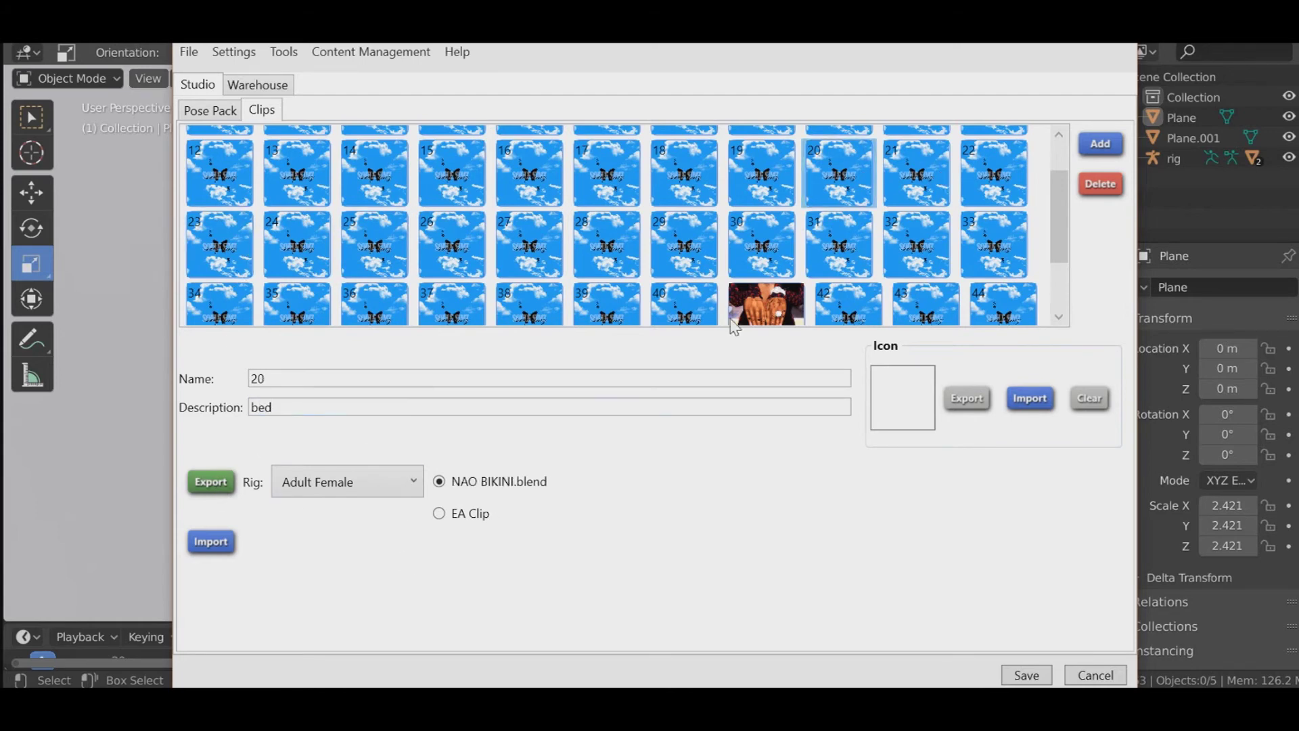
click(761, 167)
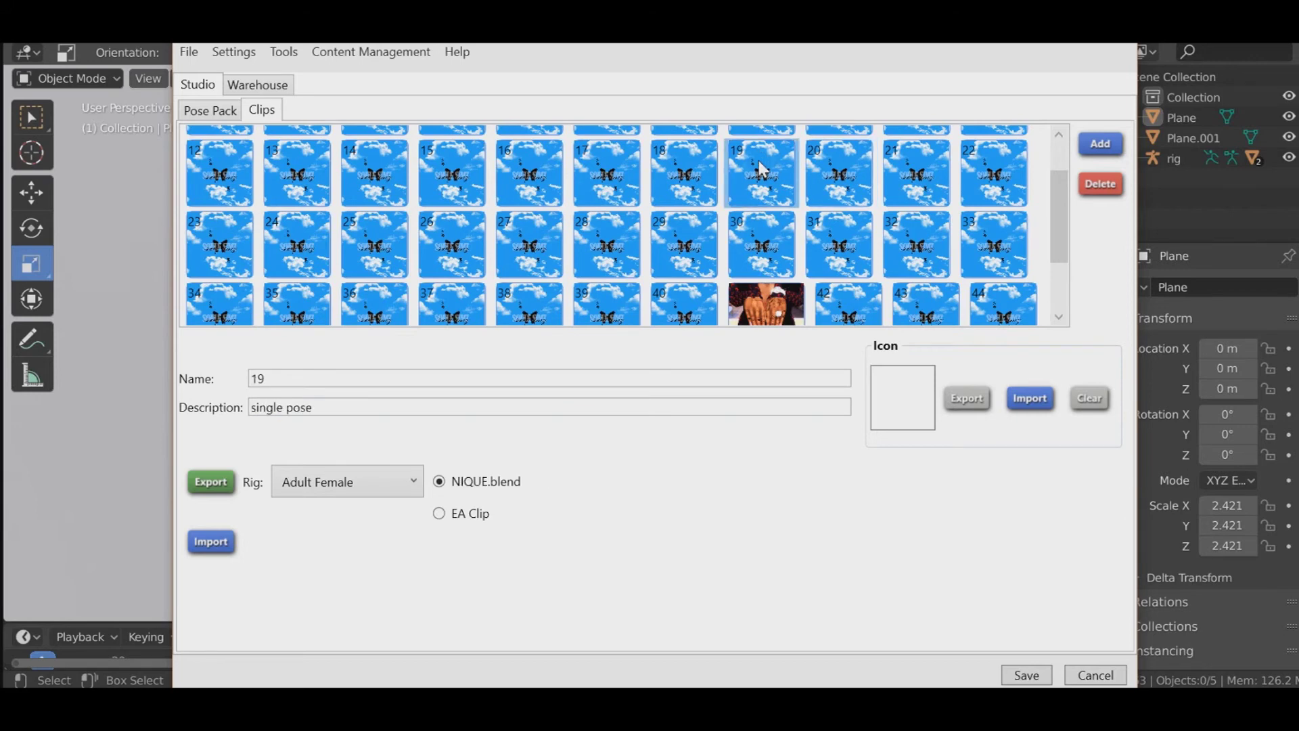
click(211, 481)
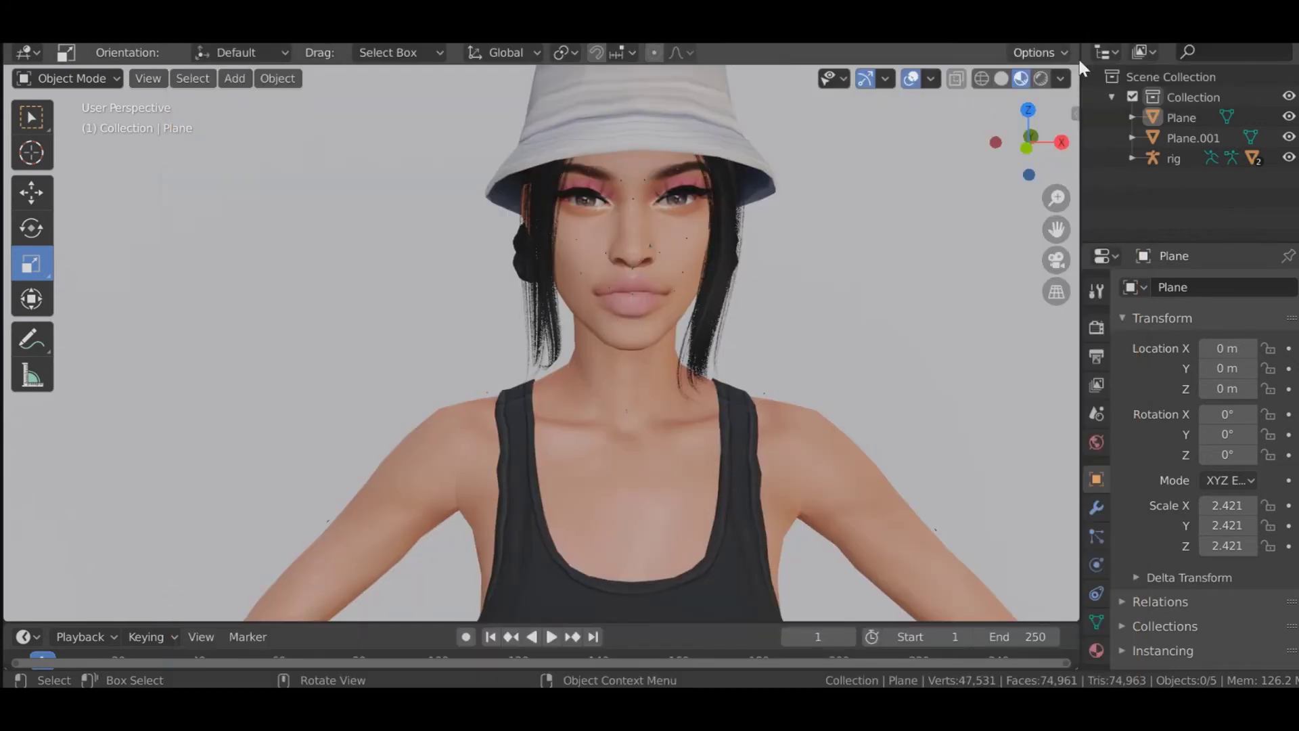
Step: Split the 3D view and make the left area a Nonlinear Animation editor
drag(906, 73, 443, 71)
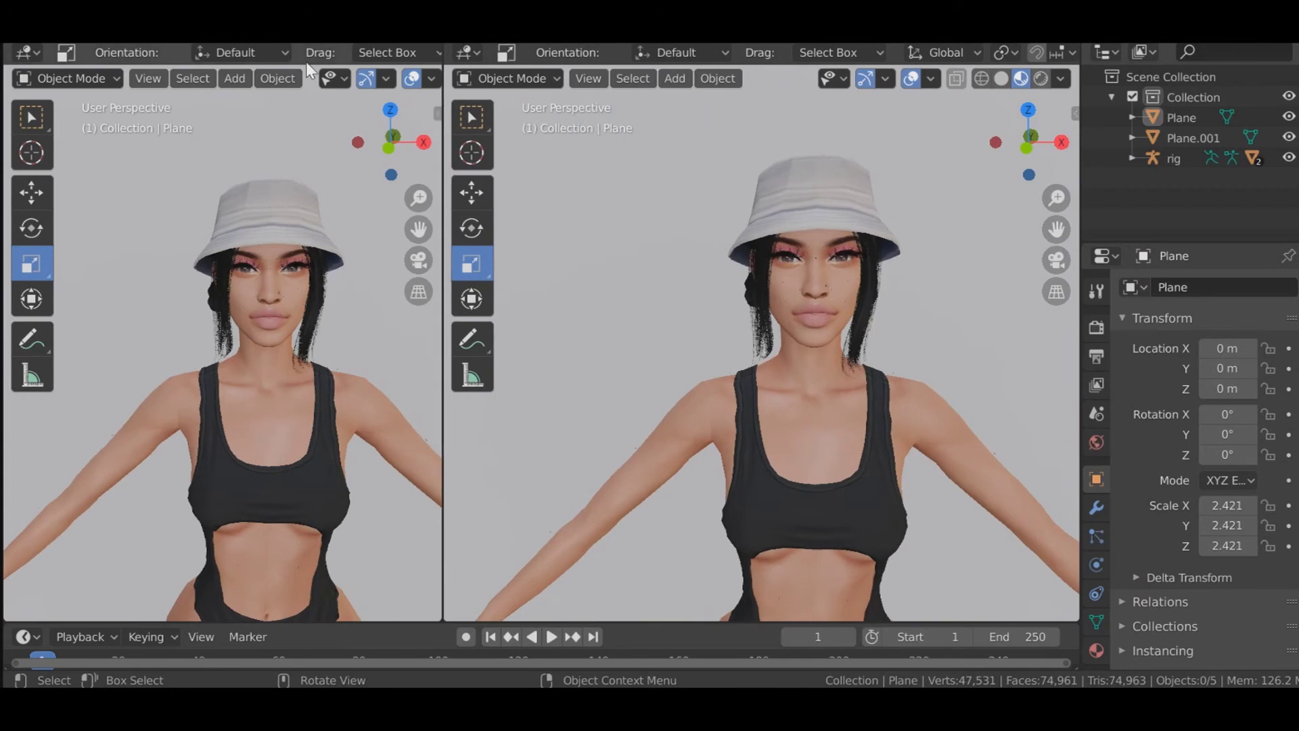
click(27, 52)
click(335, 216)
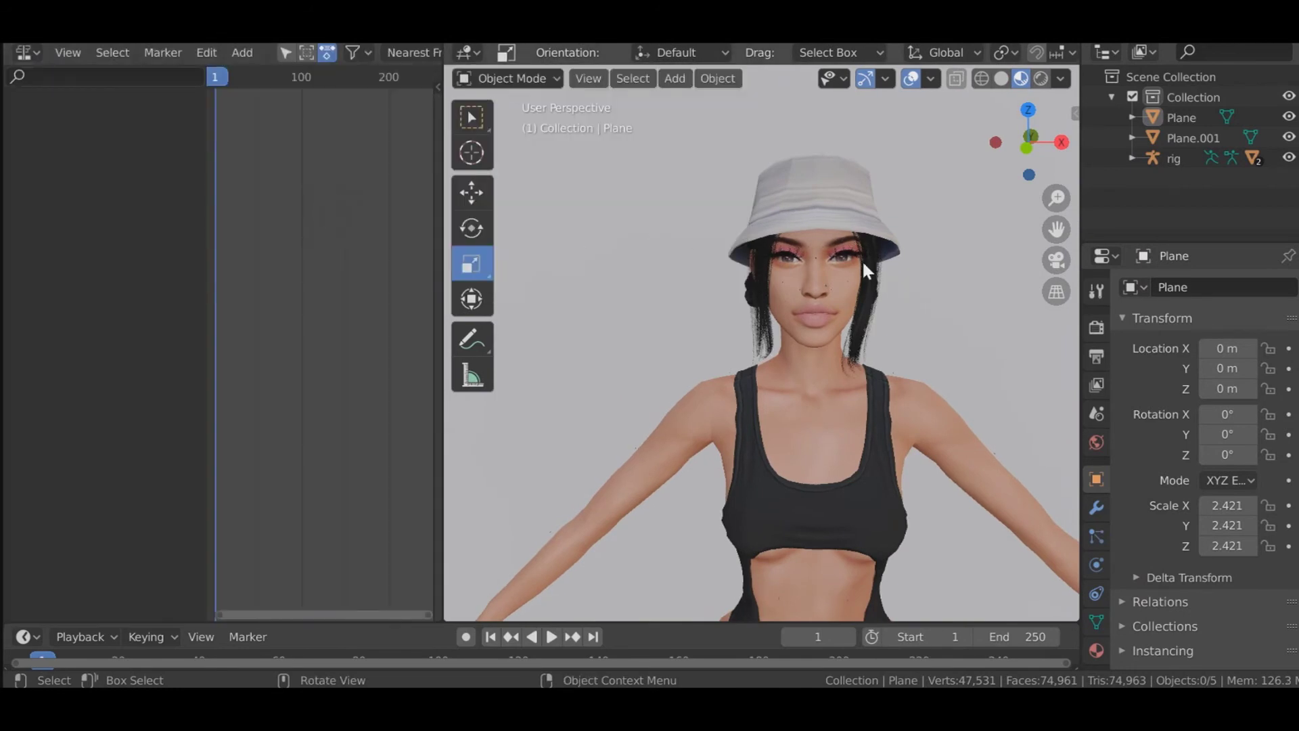
Step: Append the SouleSimz PosePack action from NIQUE.blend's Action folder
click(41, 35)
click(119, 242)
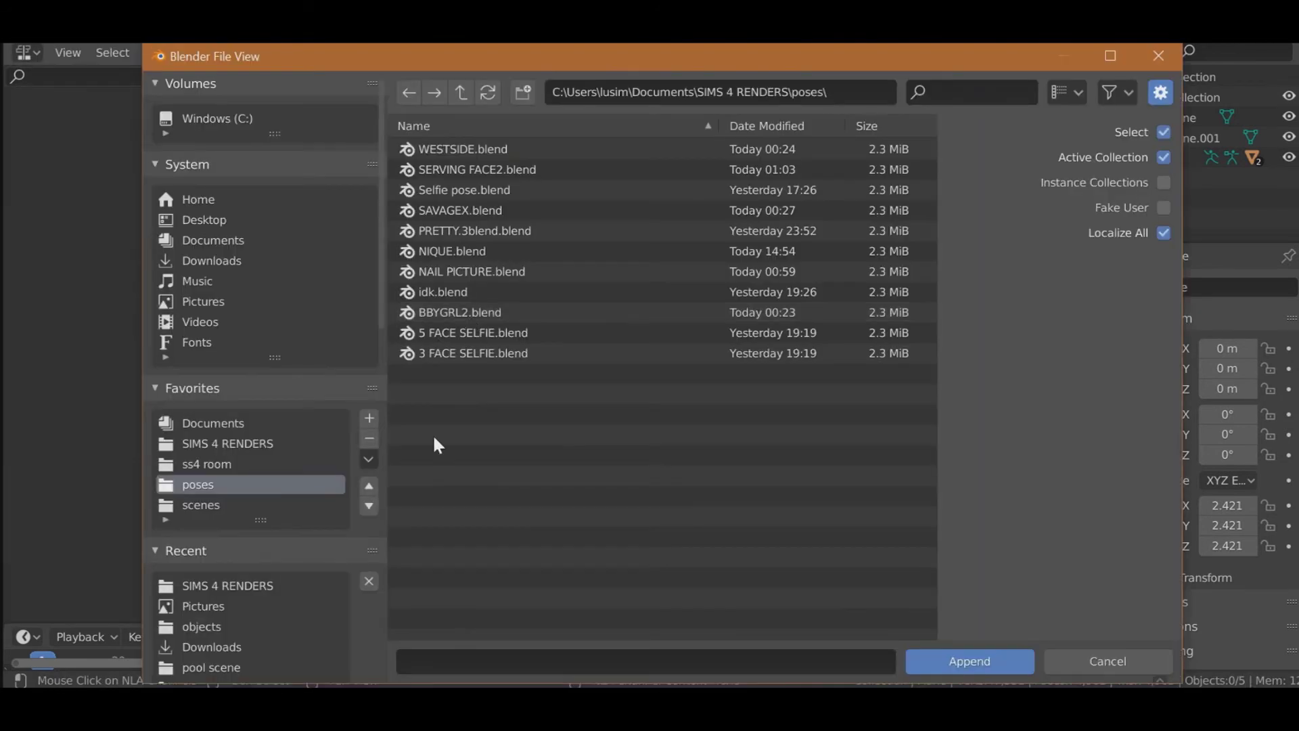
double_click(452, 251)
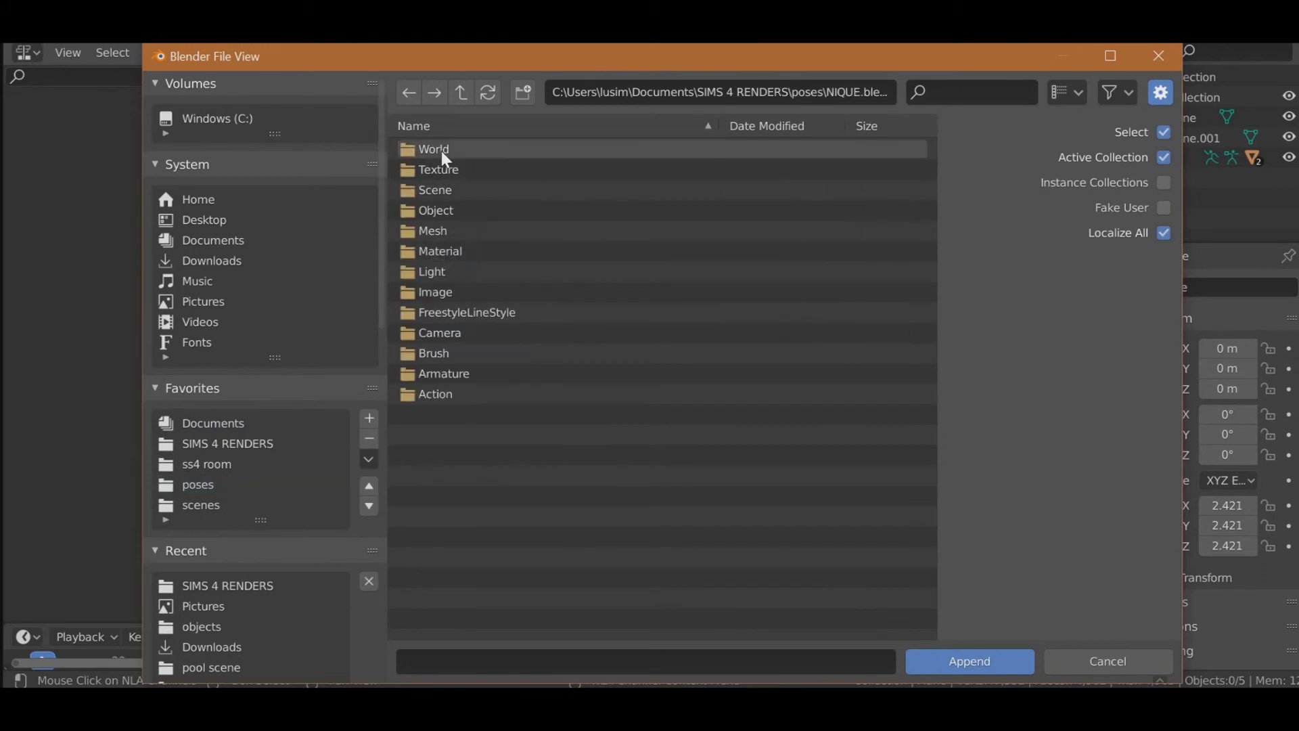
double_click(442, 391)
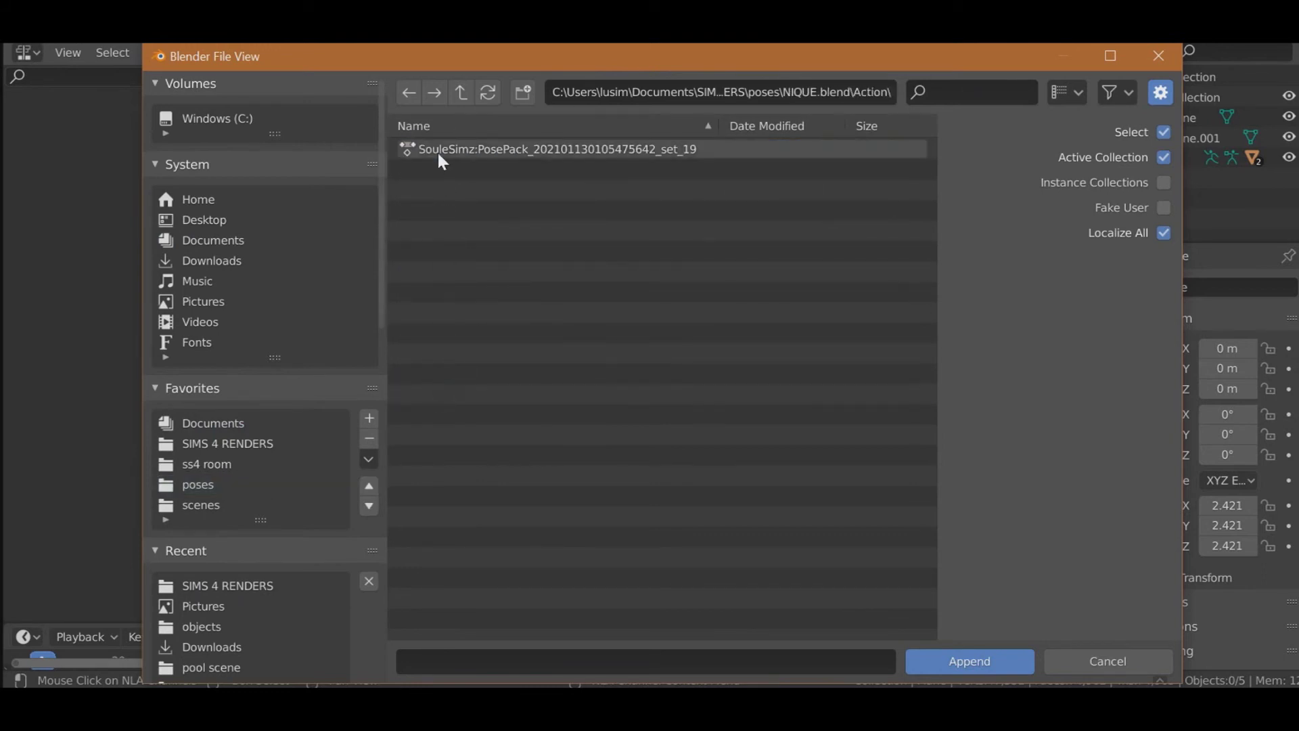
click(437, 152)
click(955, 658)
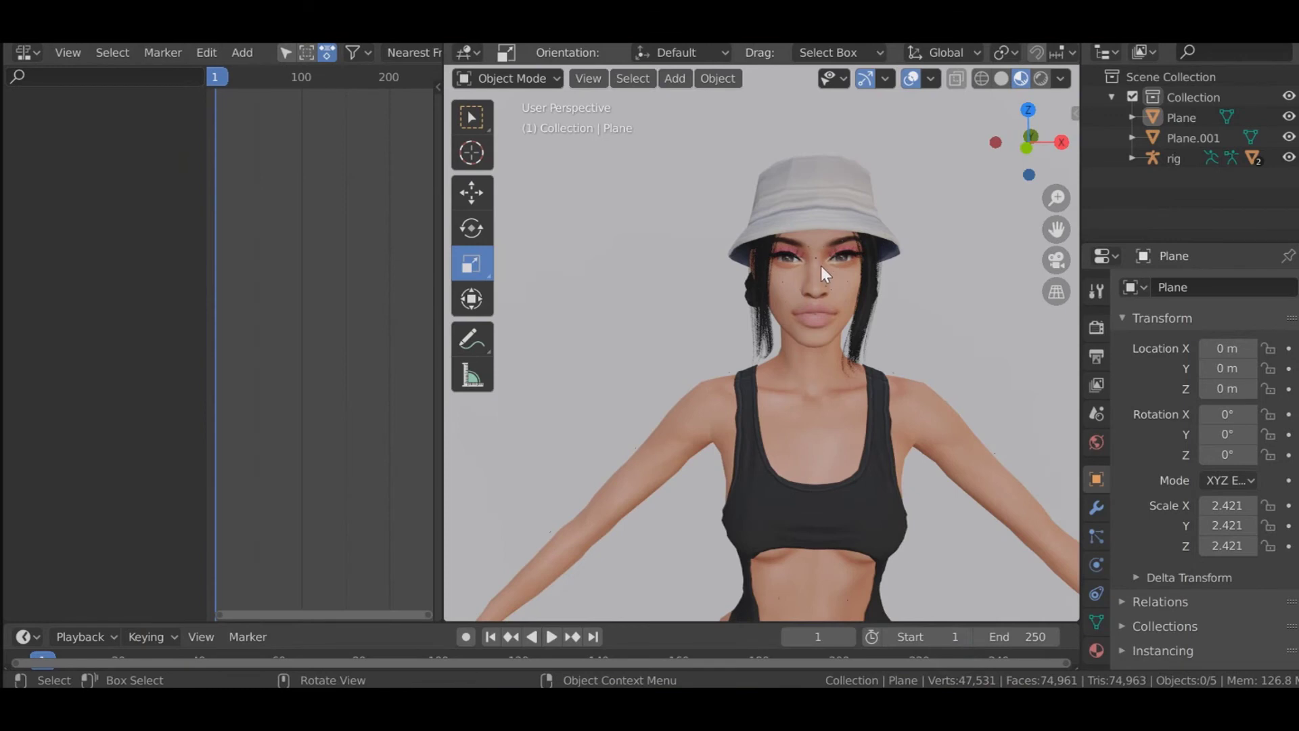
scroll(822, 266, up, 3)
scroll(882, 265, down, 3)
middle_drag(876, 232, 823, 298)
Step: Select the sim's rig and insert a LocRotScale keyframe on it
scroll(815, 282, up, 2)
click(839, 298)
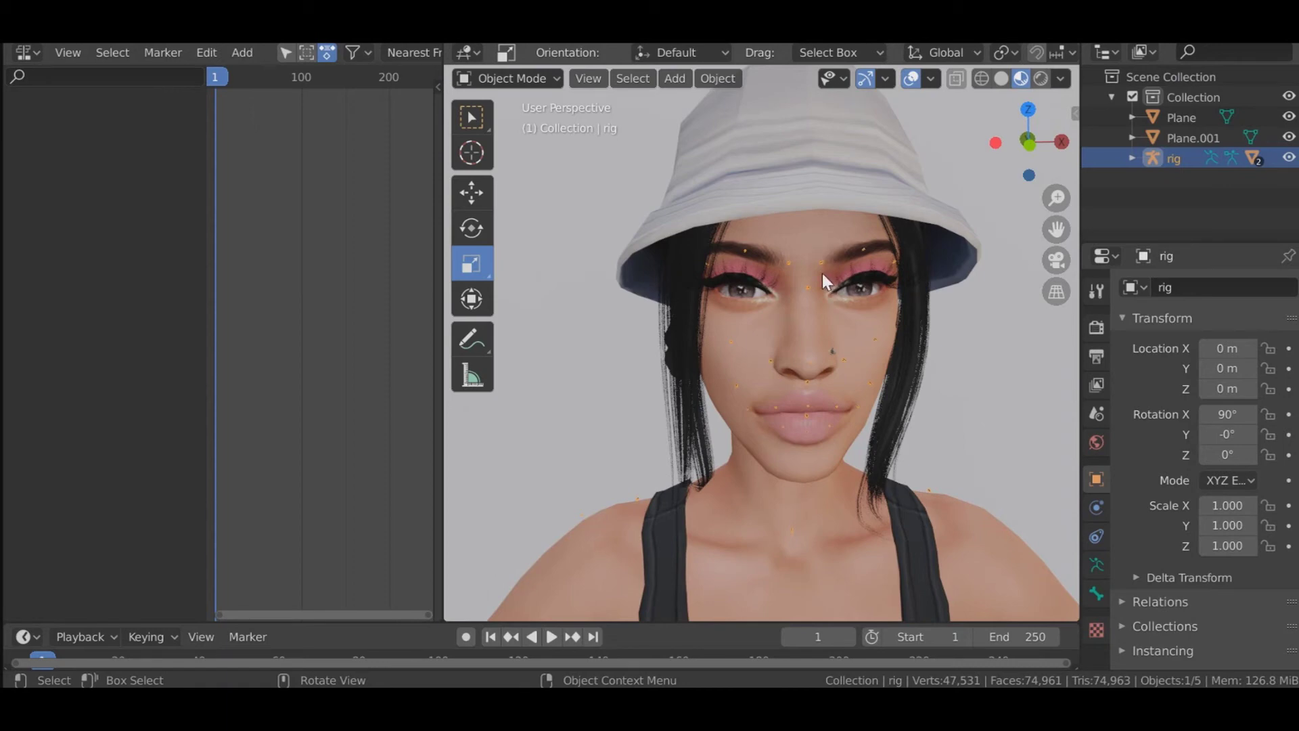
middle_drag(887, 282, 881, 279)
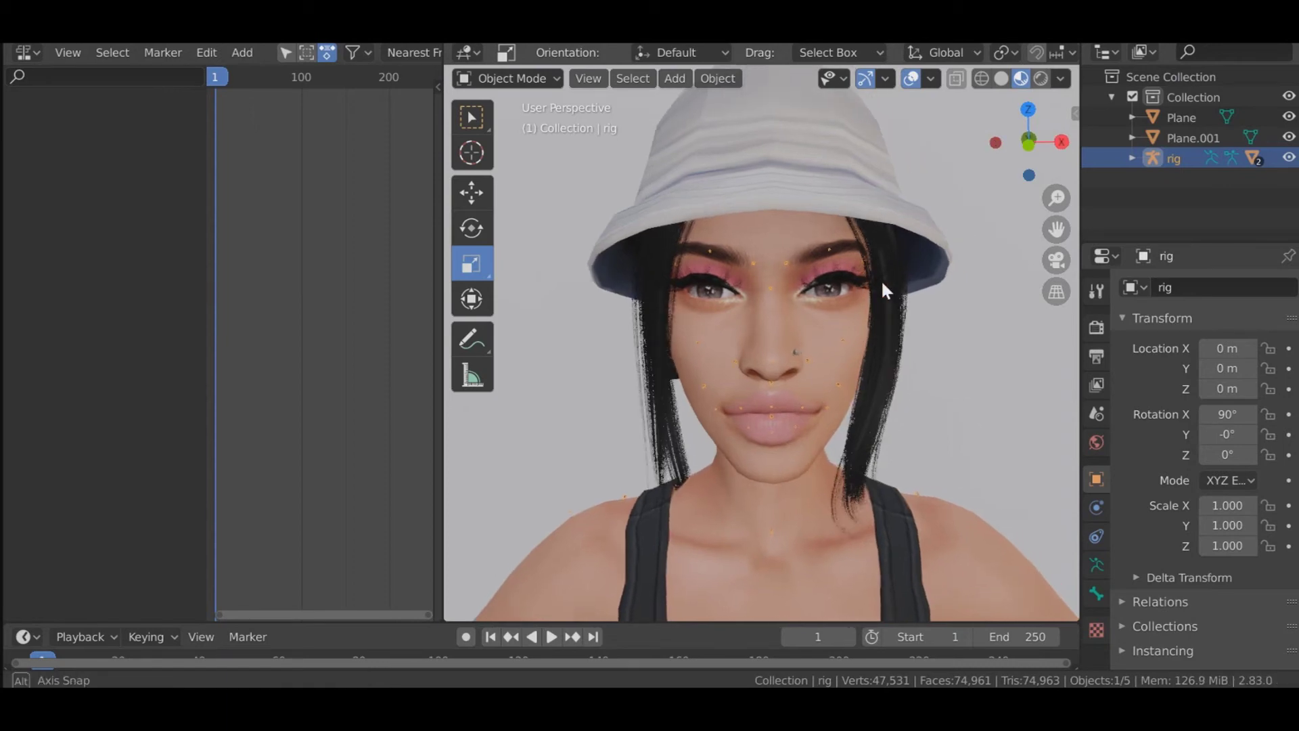
key(i)
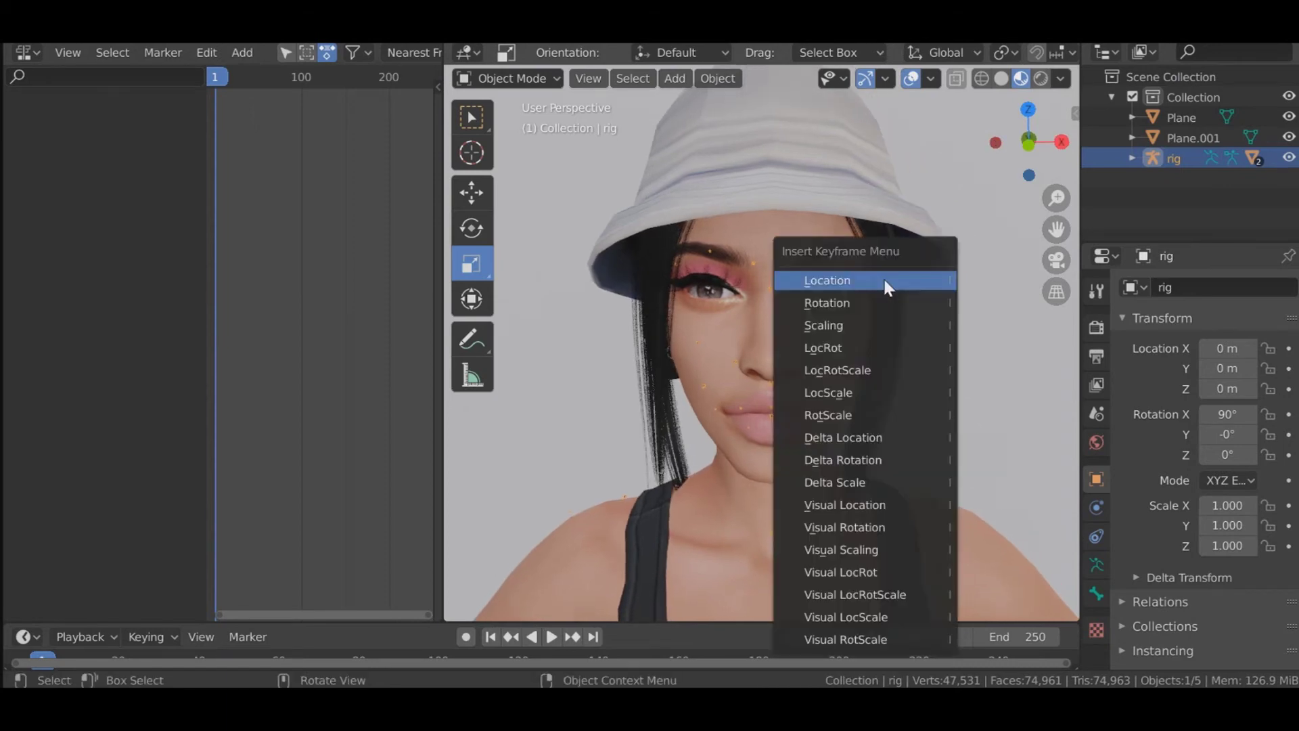
click(854, 369)
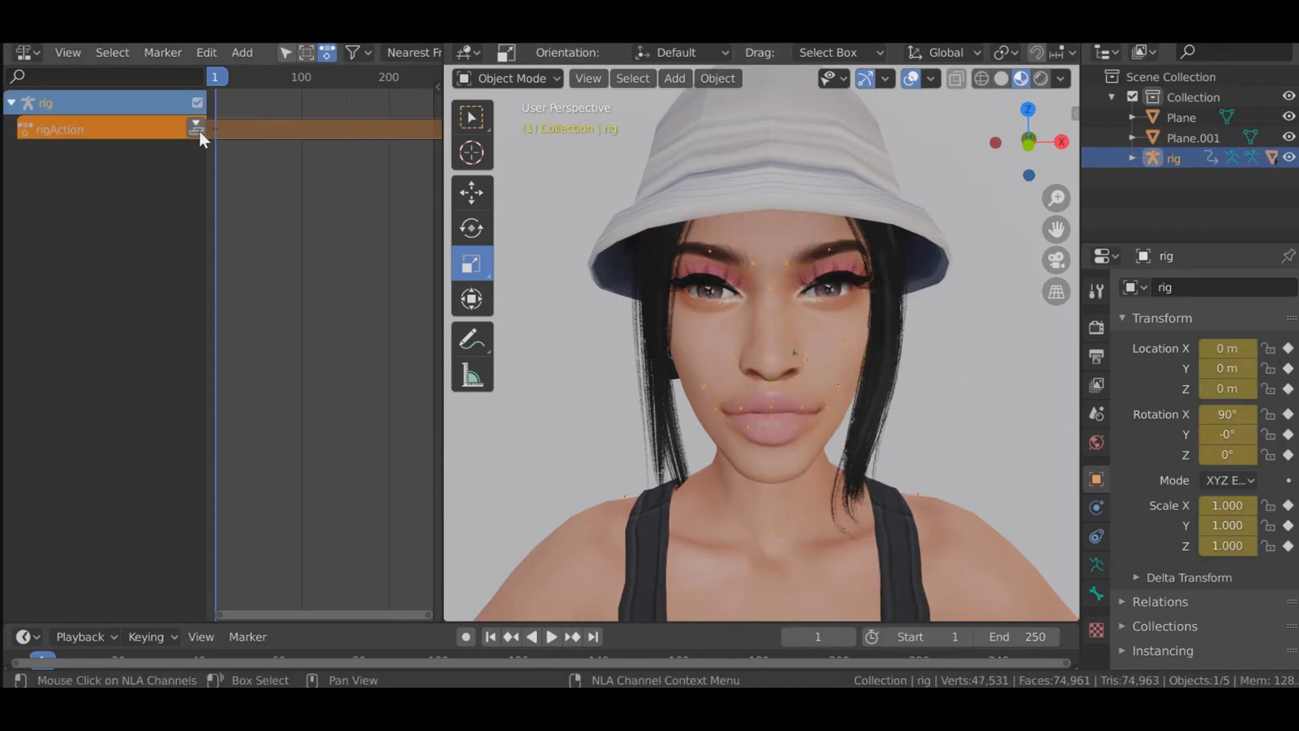
Step: Push the rig's action down to an NLA track and add the pose action strip
click(196, 129)
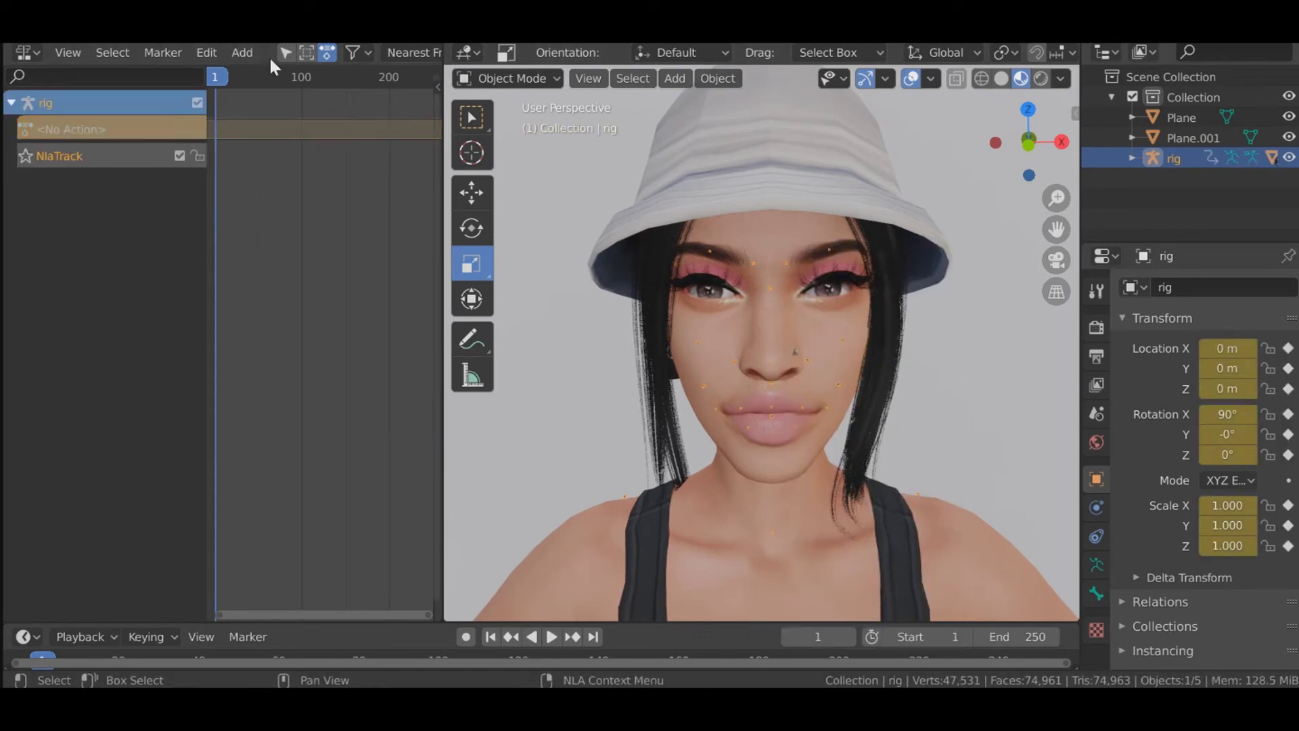
click(238, 53)
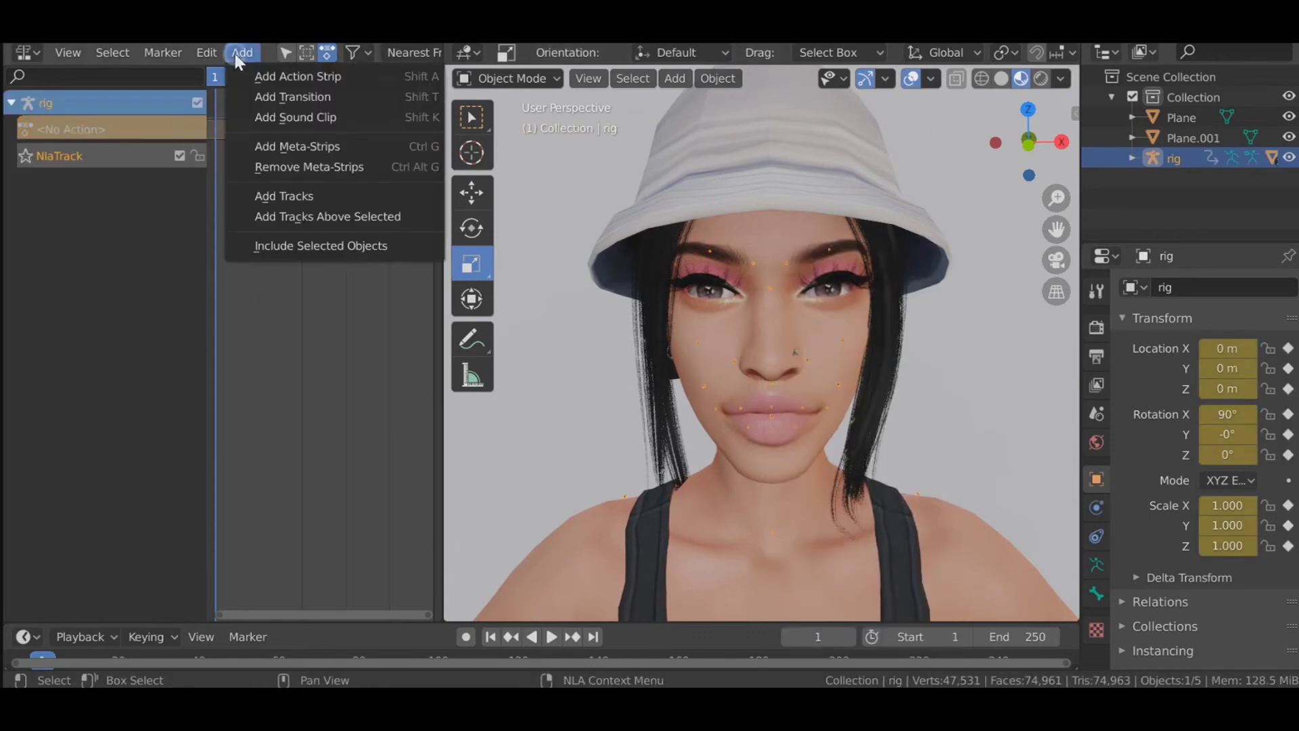
click(276, 73)
click(370, 134)
scroll(725, 322, down, 6)
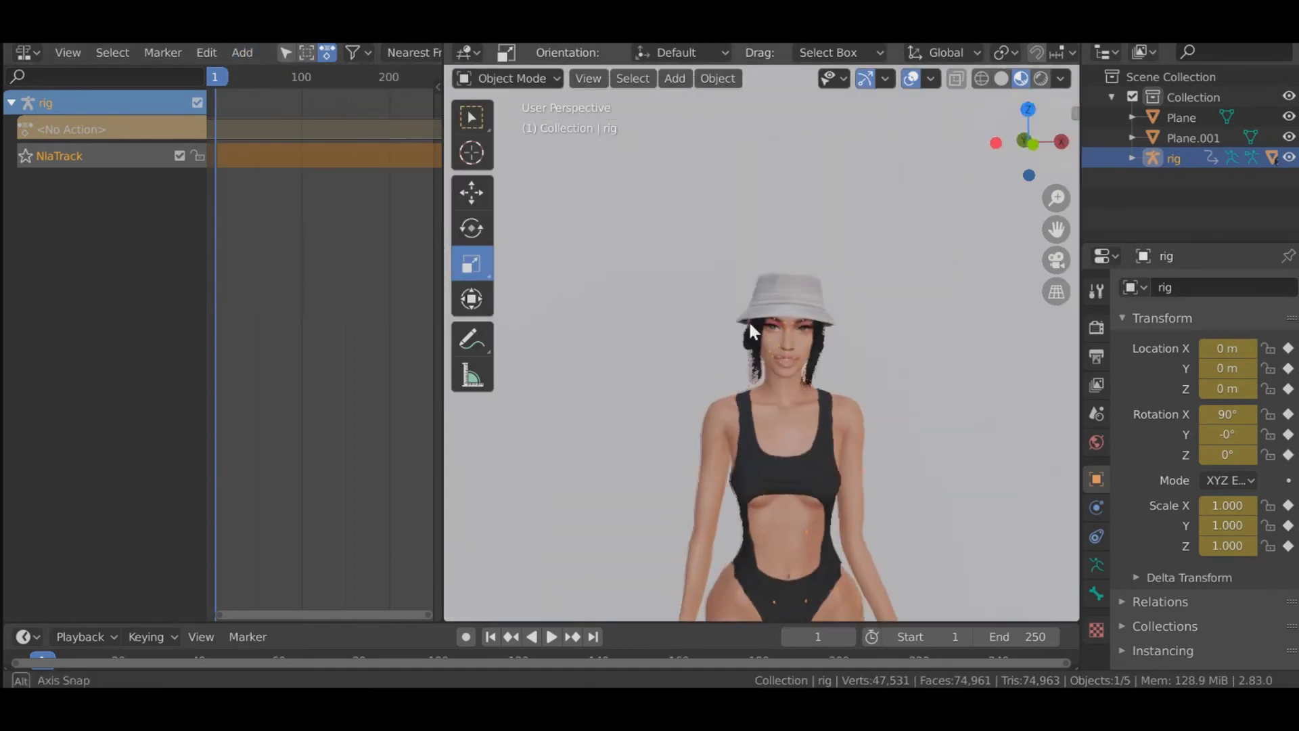
scroll(738, 328, up, 4)
scroll(738, 327, down, 5)
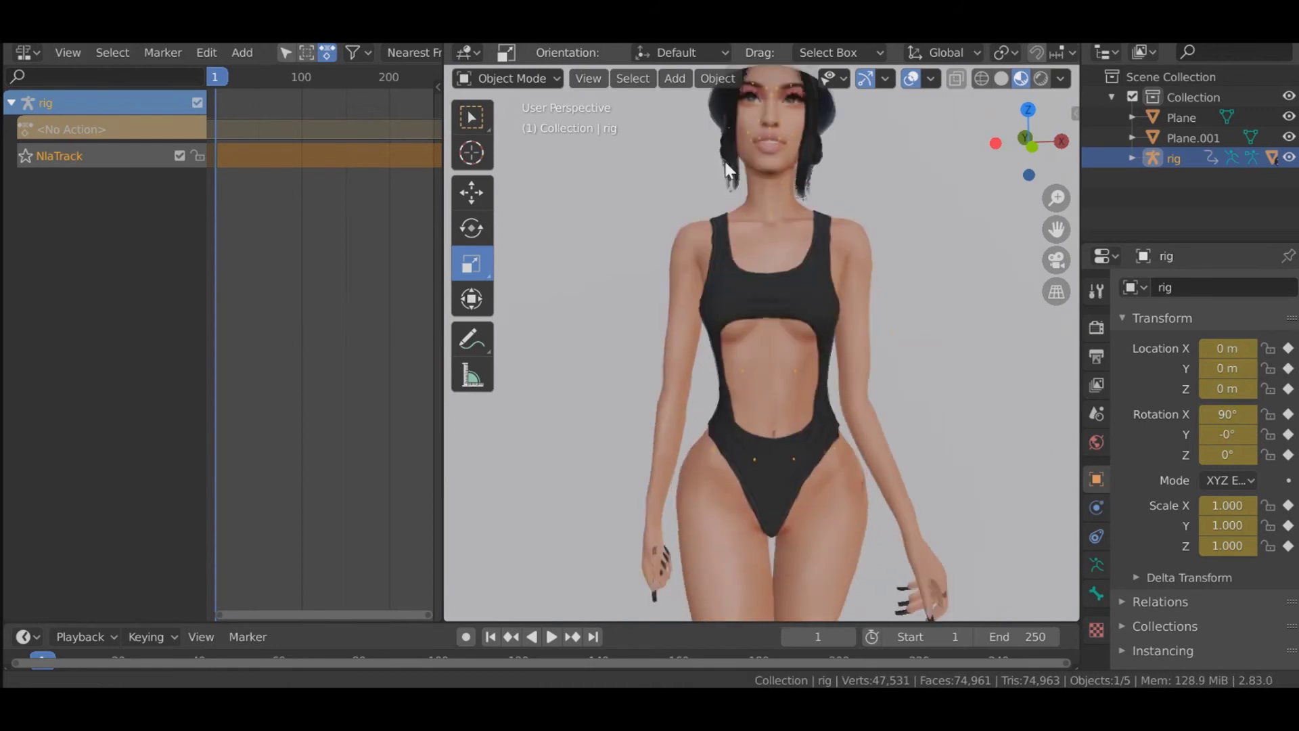
mouse_move(728, 212)
middle_down()
mouse_move(677, 221)
mouse_move(731, 234)
middle_up()
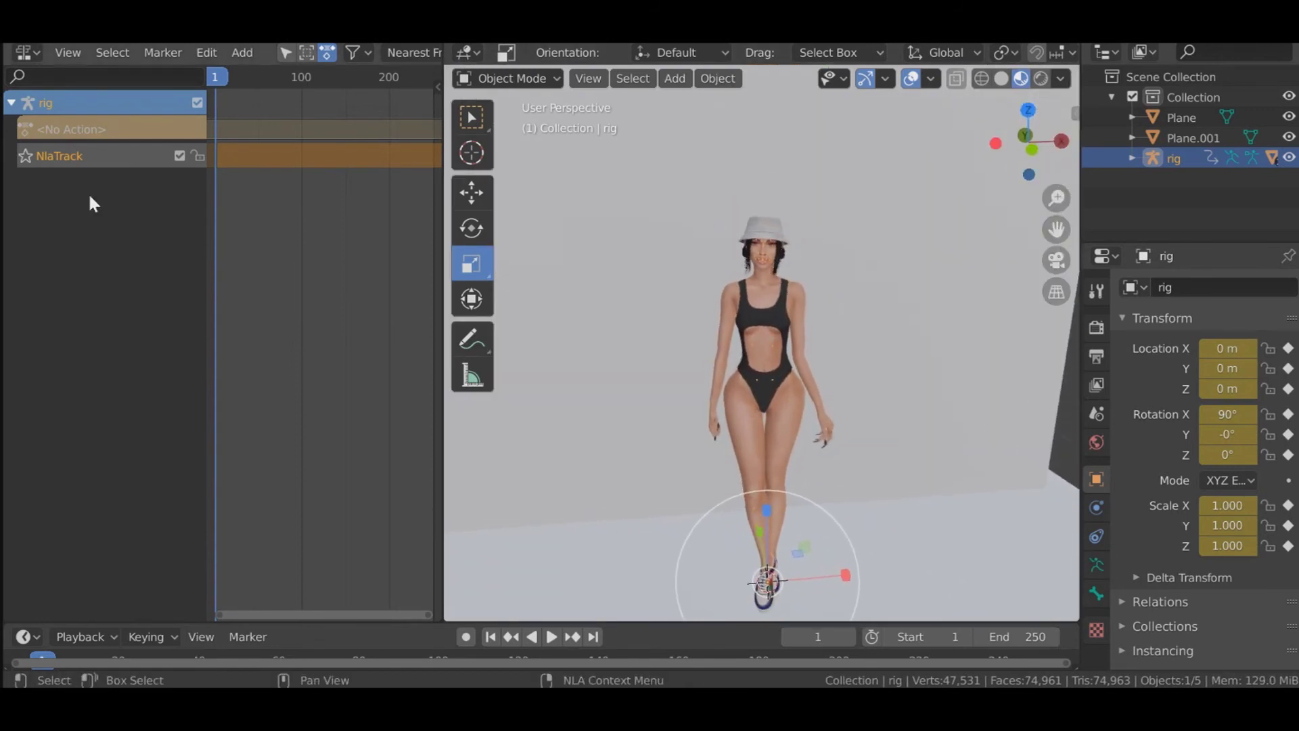
Step: Rotate the rig around Z to -17.3° with the Rotate tool, then deselect it
click(40, 109)
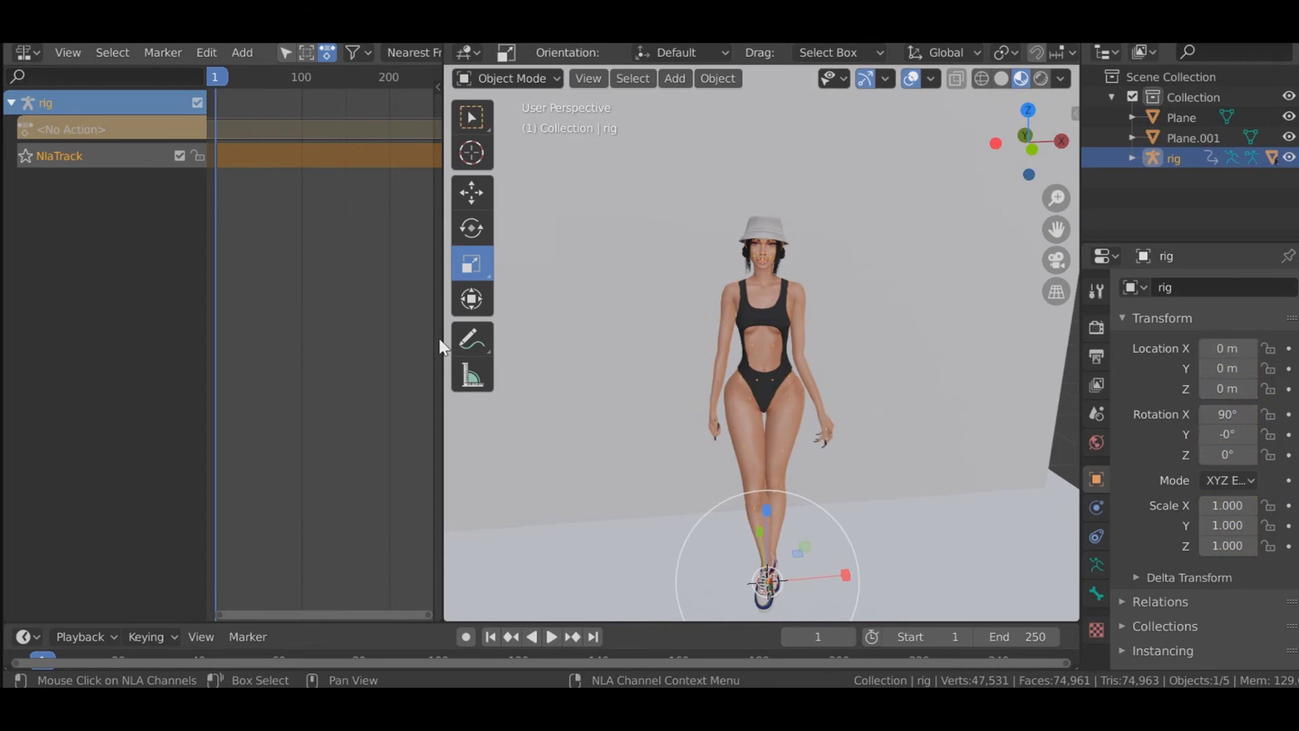
click(472, 231)
scroll(644, 256, down, 4)
drag(810, 555, 806, 514)
scroll(809, 370, up, 3)
scroll(814, 364, down, 3)
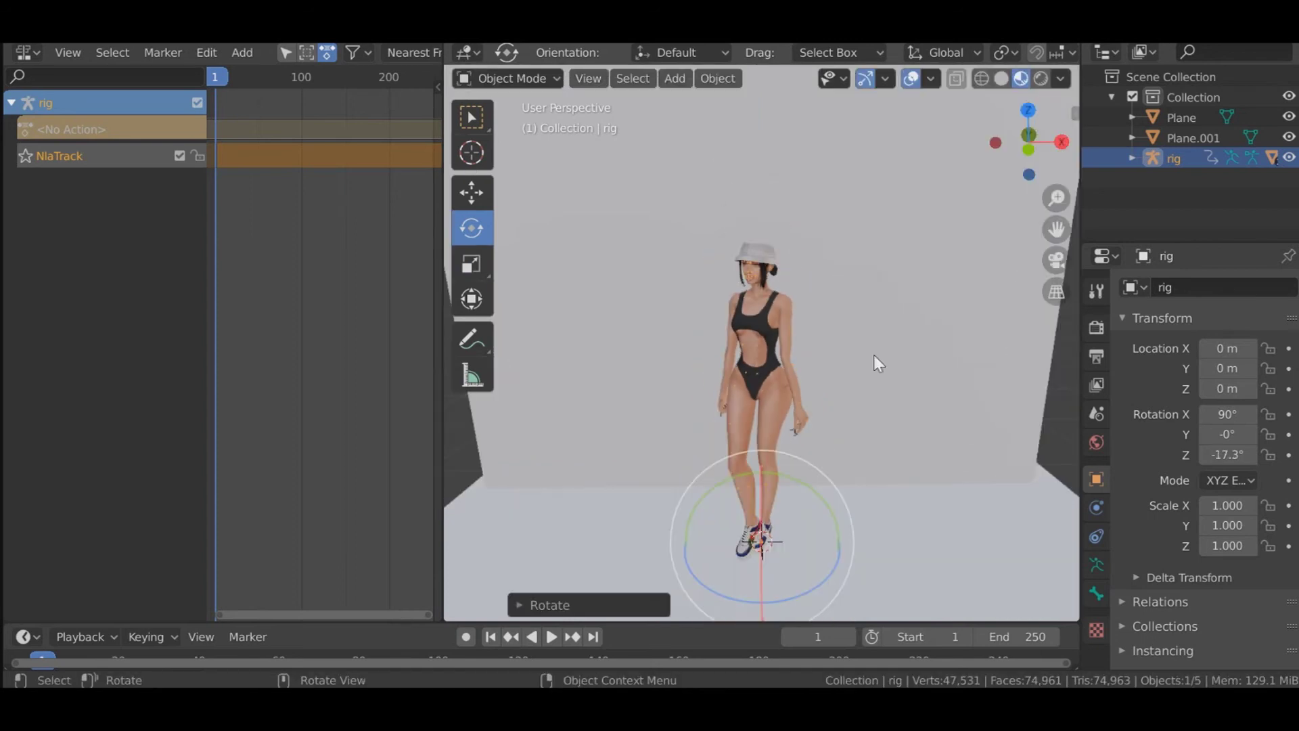
click(1063, 383)
scroll(898, 314, up, 4)
scroll(884, 229, down, 2)
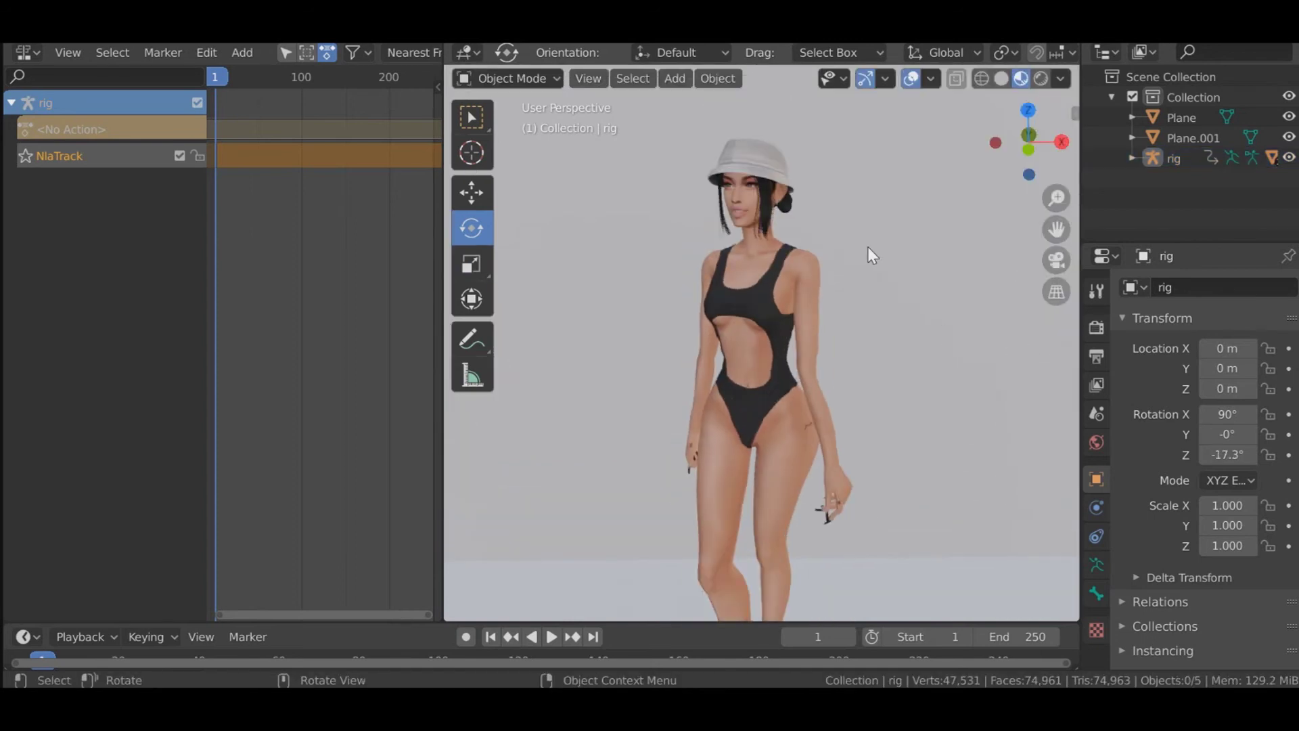
middle_drag(866, 246, 860, 238)
scroll(865, 246, down, 3)
scroll(880, 217, up, 2)
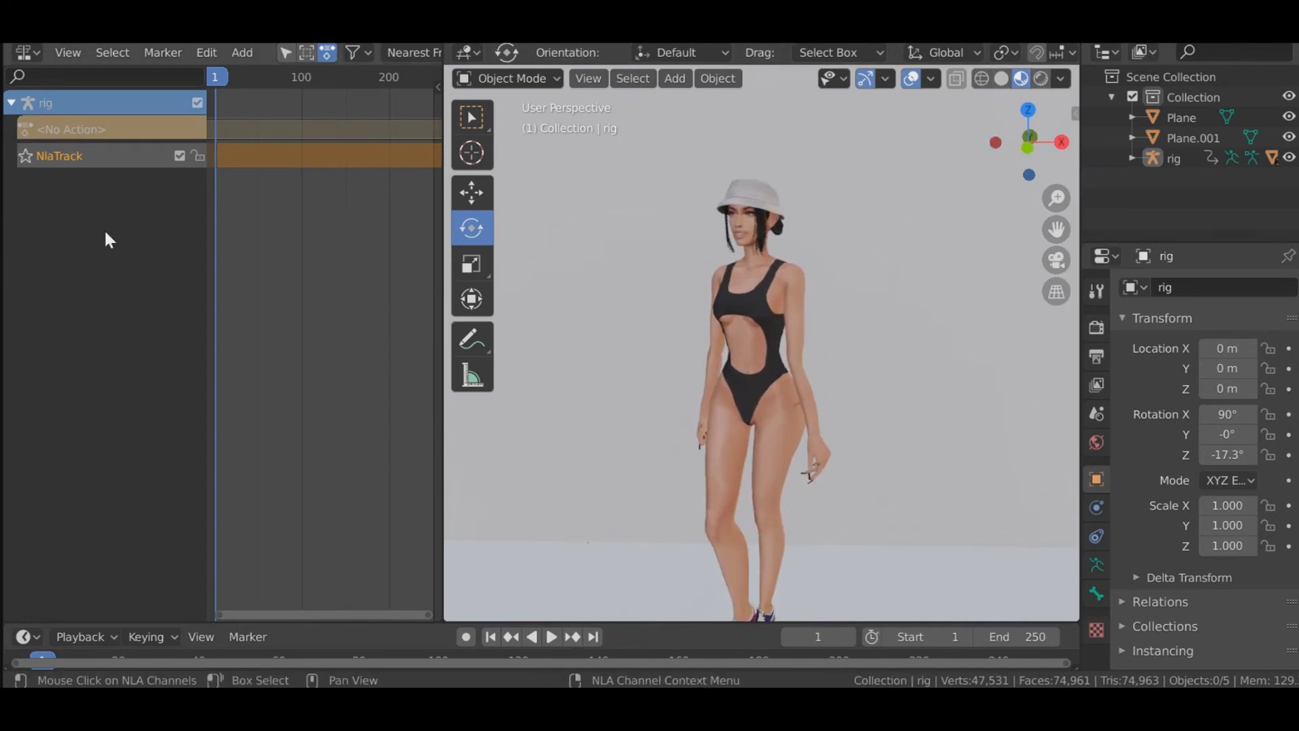
Step: Turn the NLA editor into a second, narrower 3D Viewport
click(13, 51)
click(75, 123)
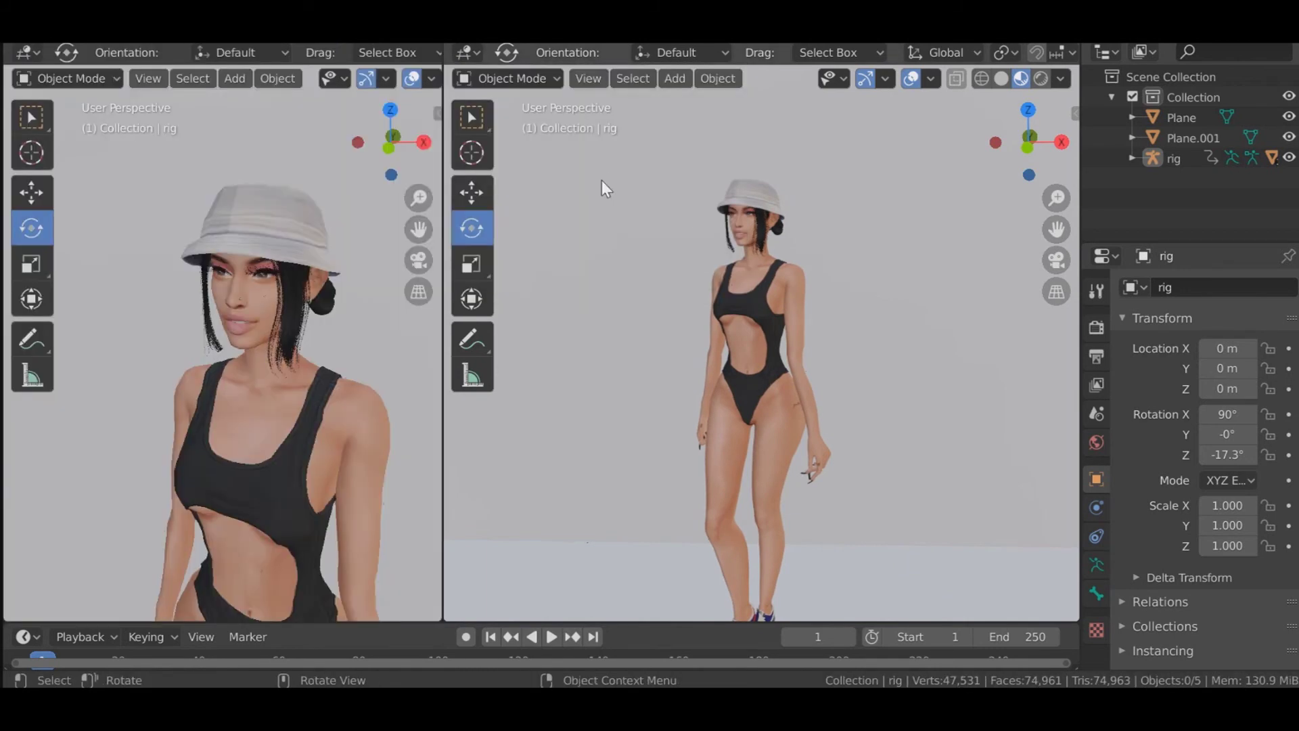
mouse_move(444, 395)
mouse_down()
mouse_move(357, 388)
mouse_move(401, 388)
mouse_up()
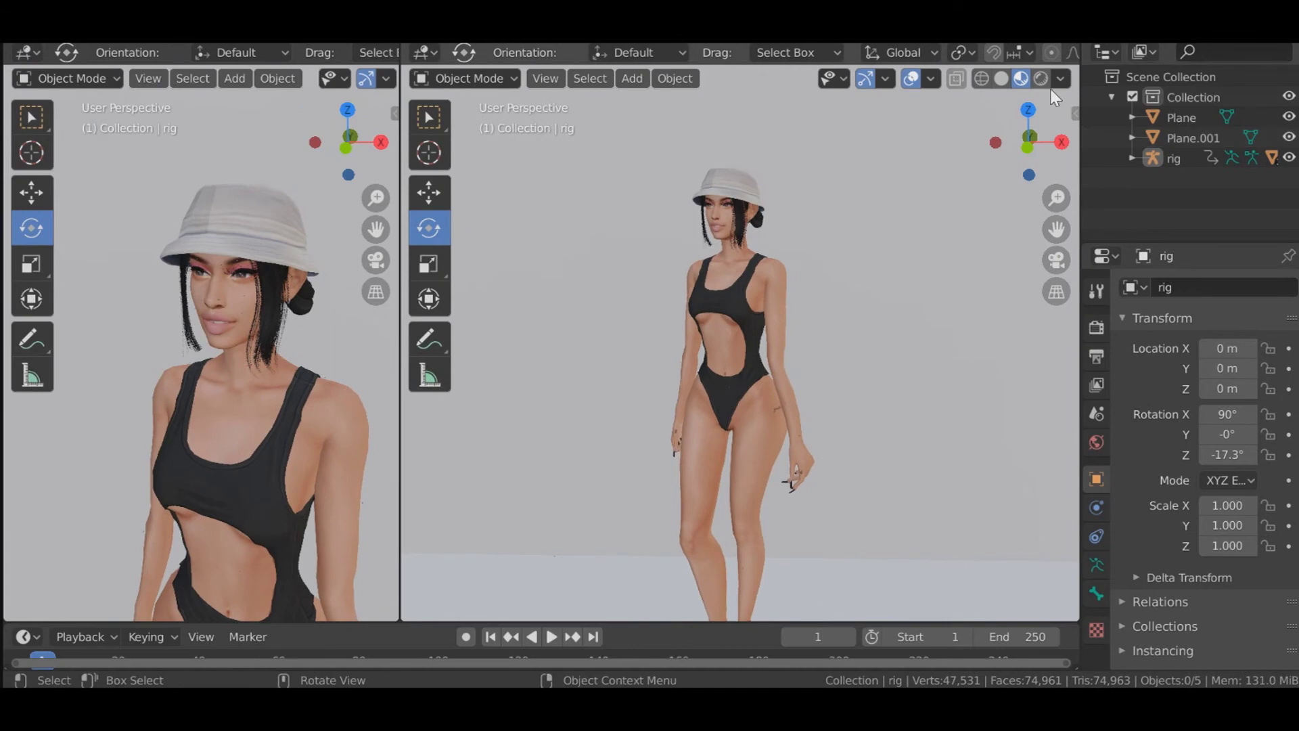
Step: Switch the right view to Rendered shading and set the World colour to light grey
click(1042, 78)
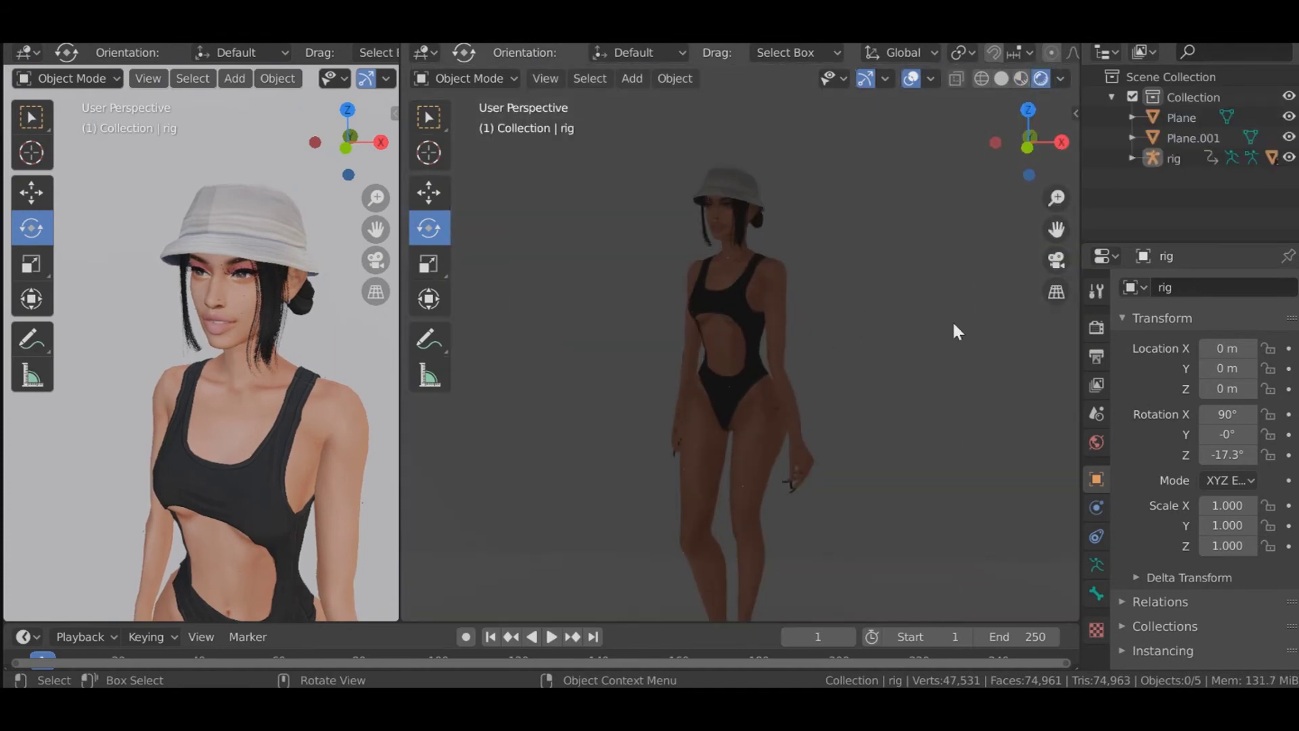
click(1097, 443)
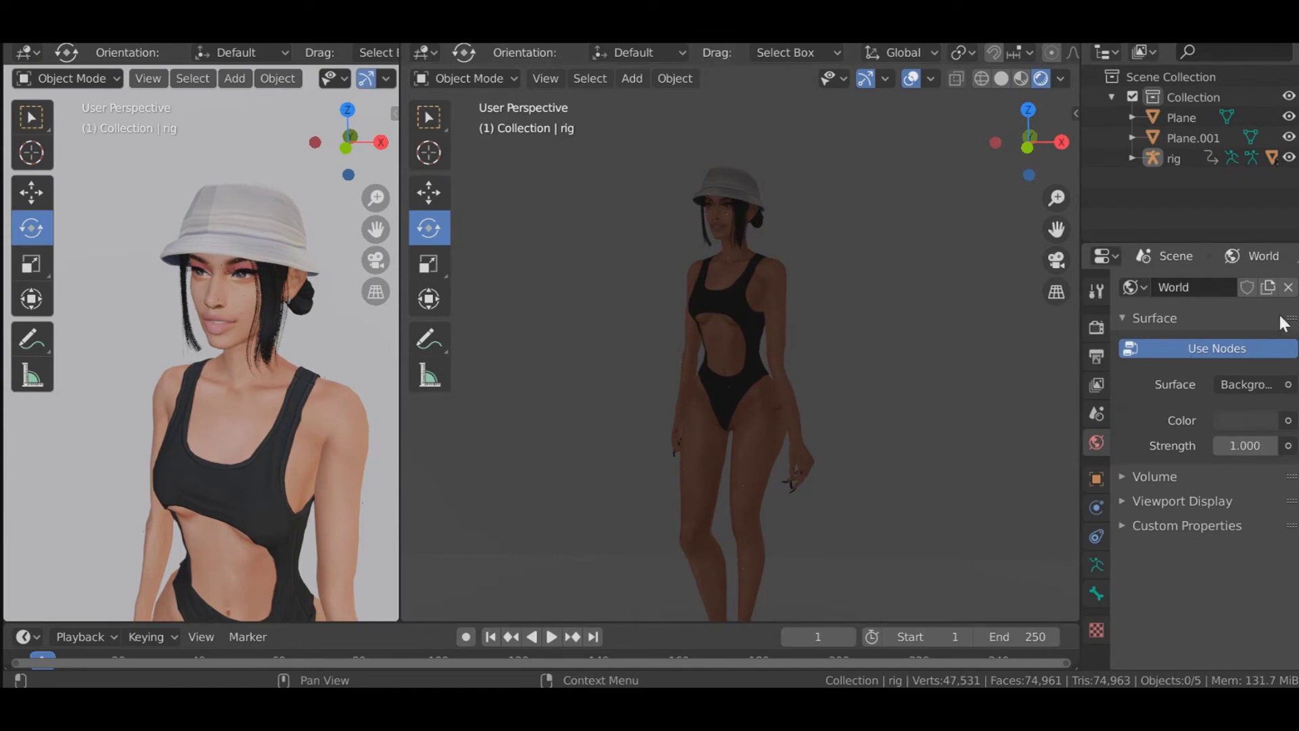
click(1242, 420)
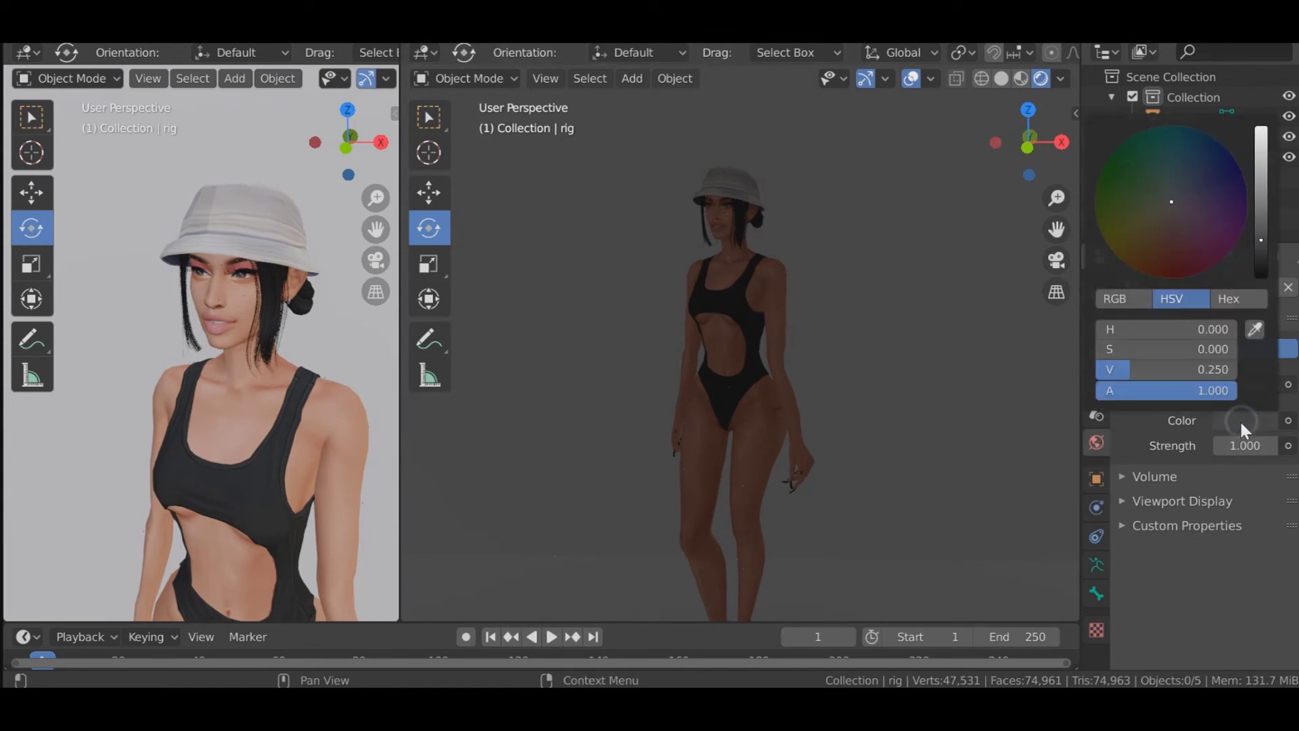
drag(1266, 195, 1262, 126)
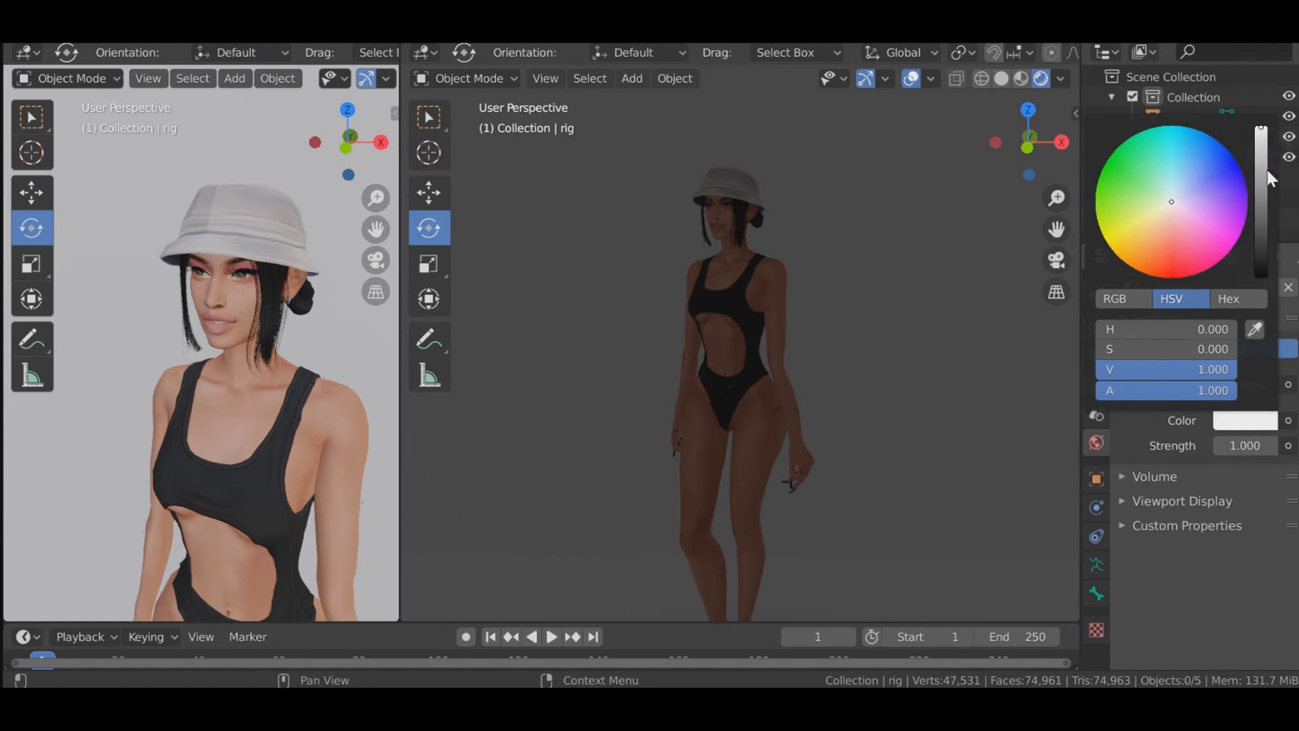
drag(1271, 178, 1265, 169)
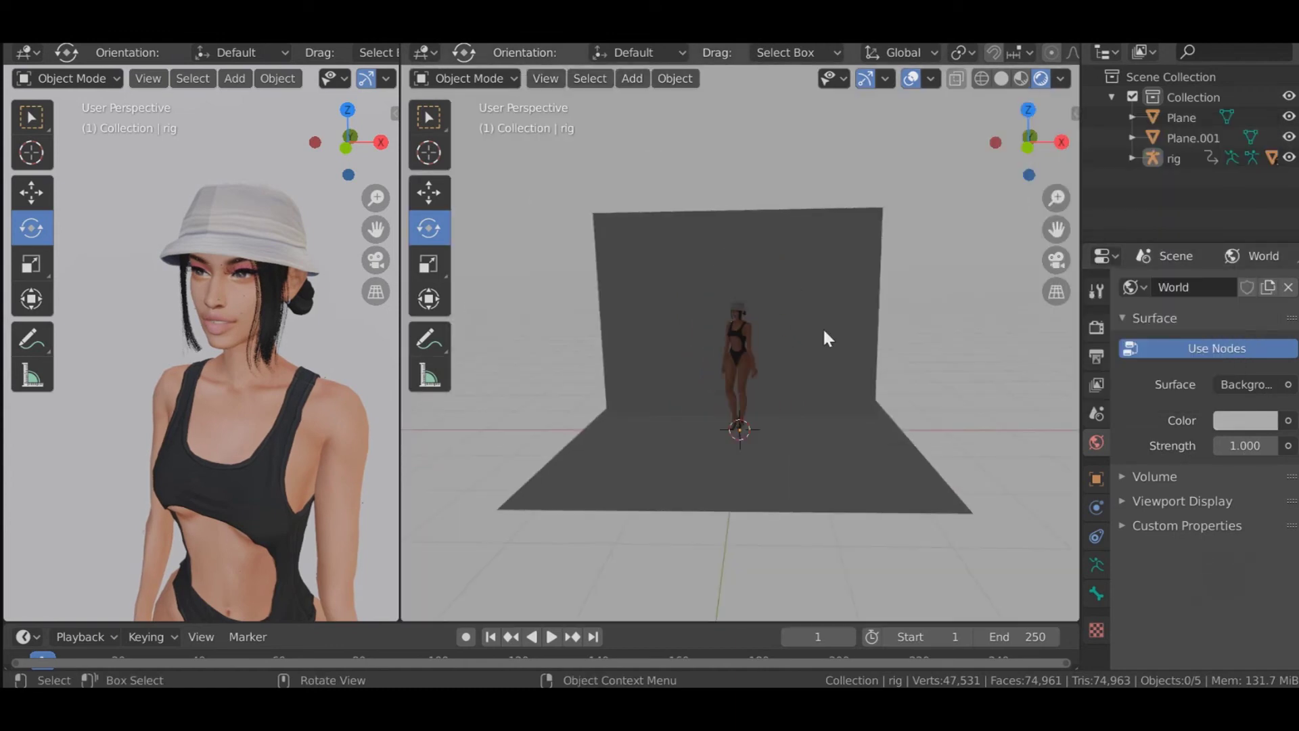
scroll(843, 271, up, 5)
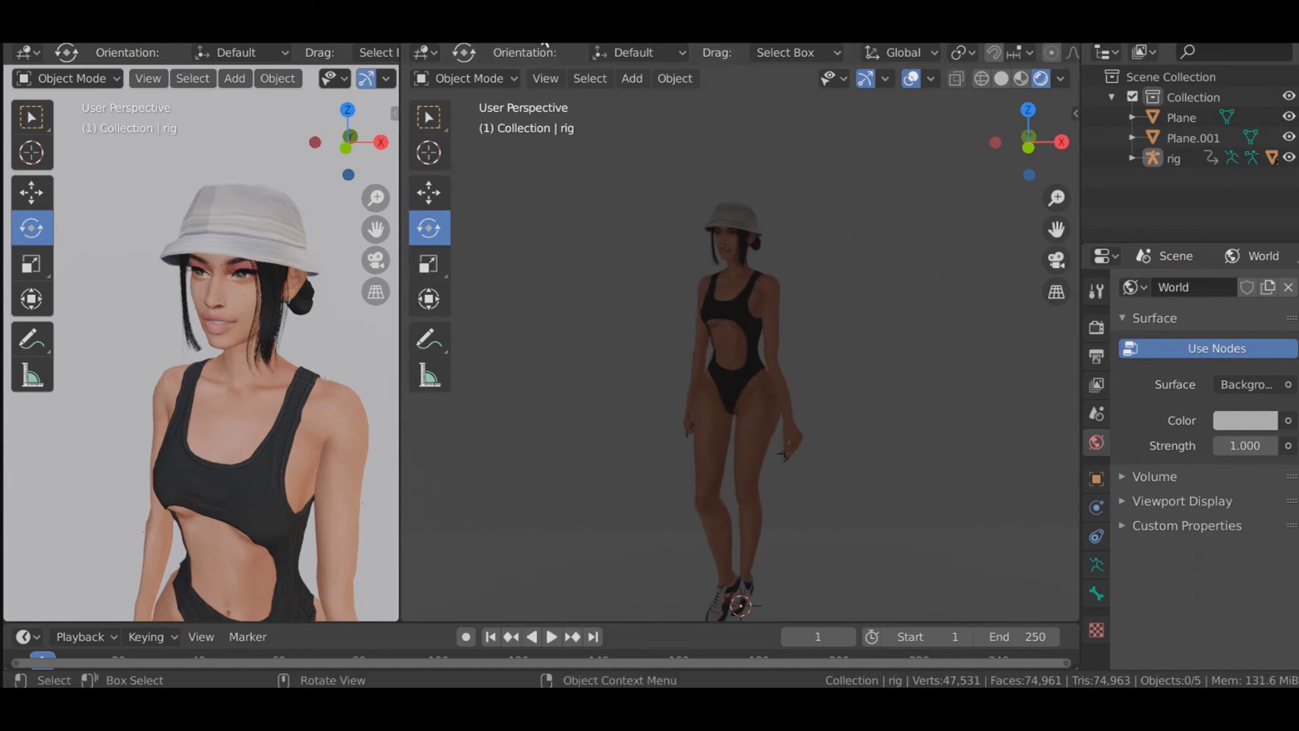
Step: Add a Sun light, then raise it and tilt it toward the sim
click(632, 77)
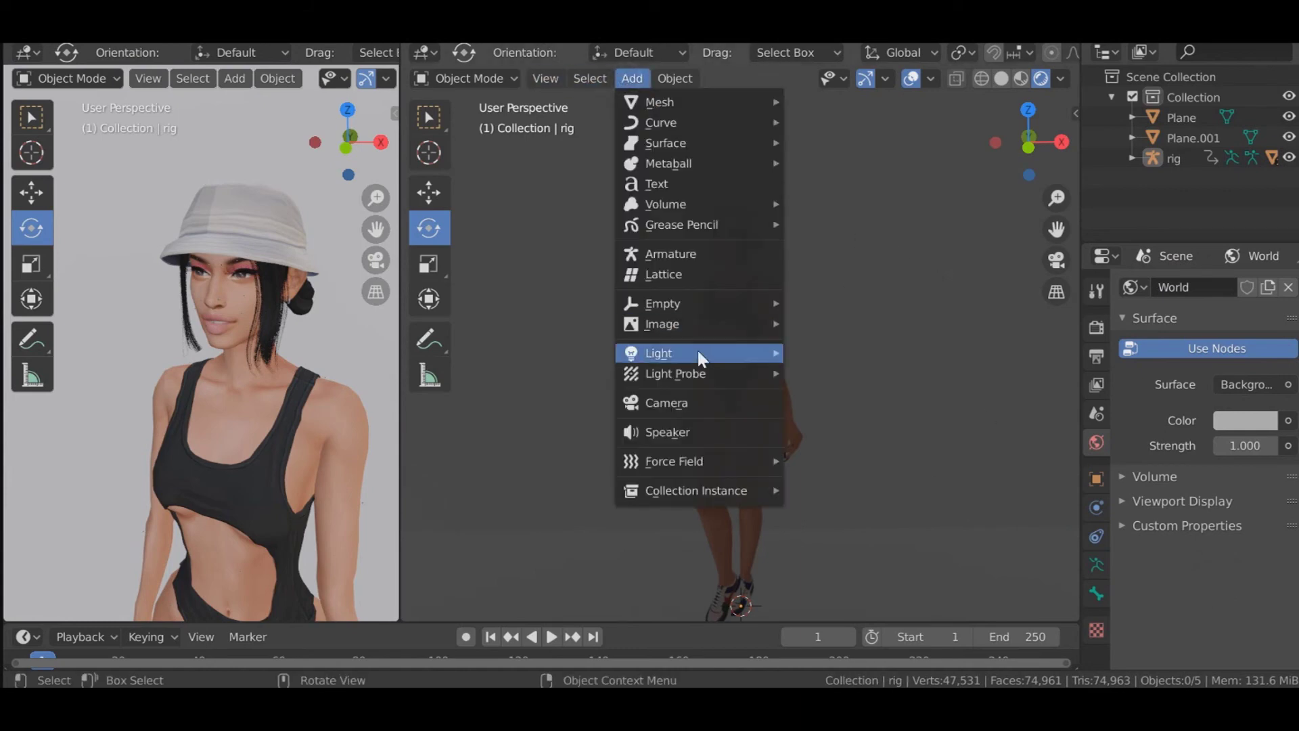
mouse_move(697, 352)
click(846, 376)
scroll(761, 383, down, 3)
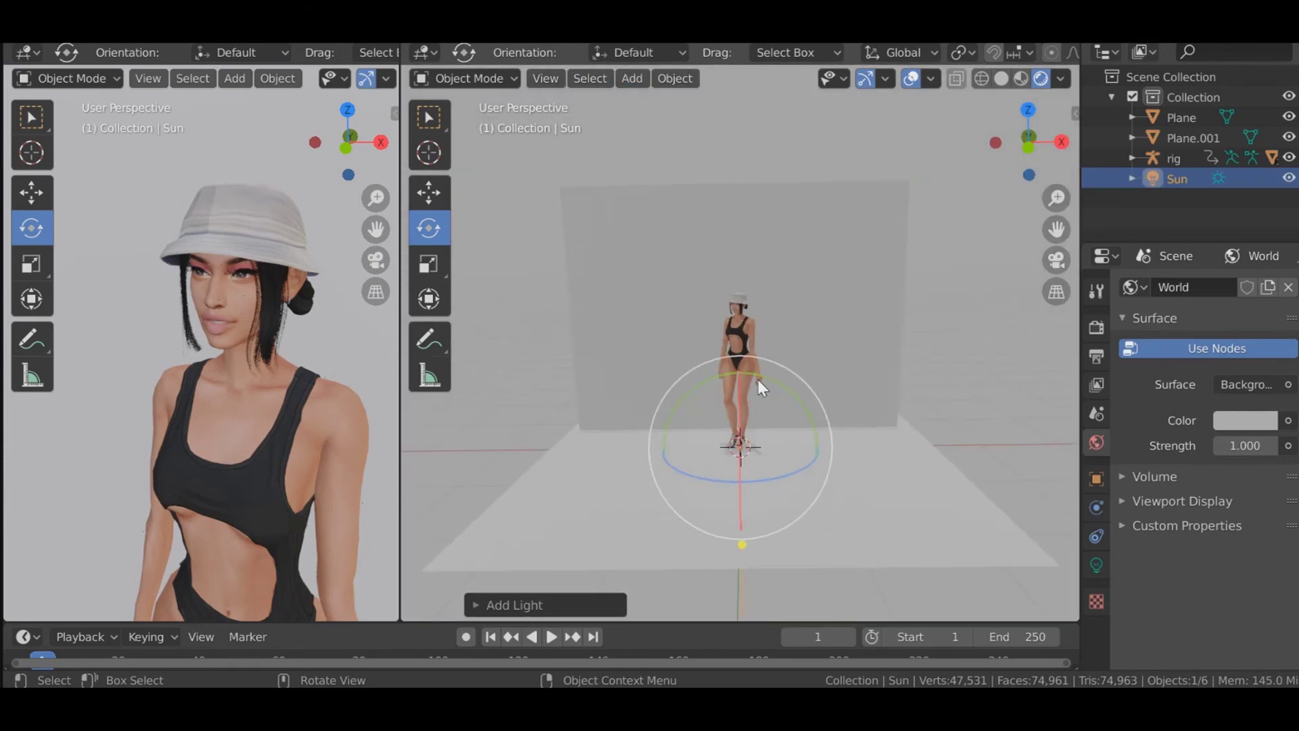
scroll(748, 423, down, 2)
click(428, 192)
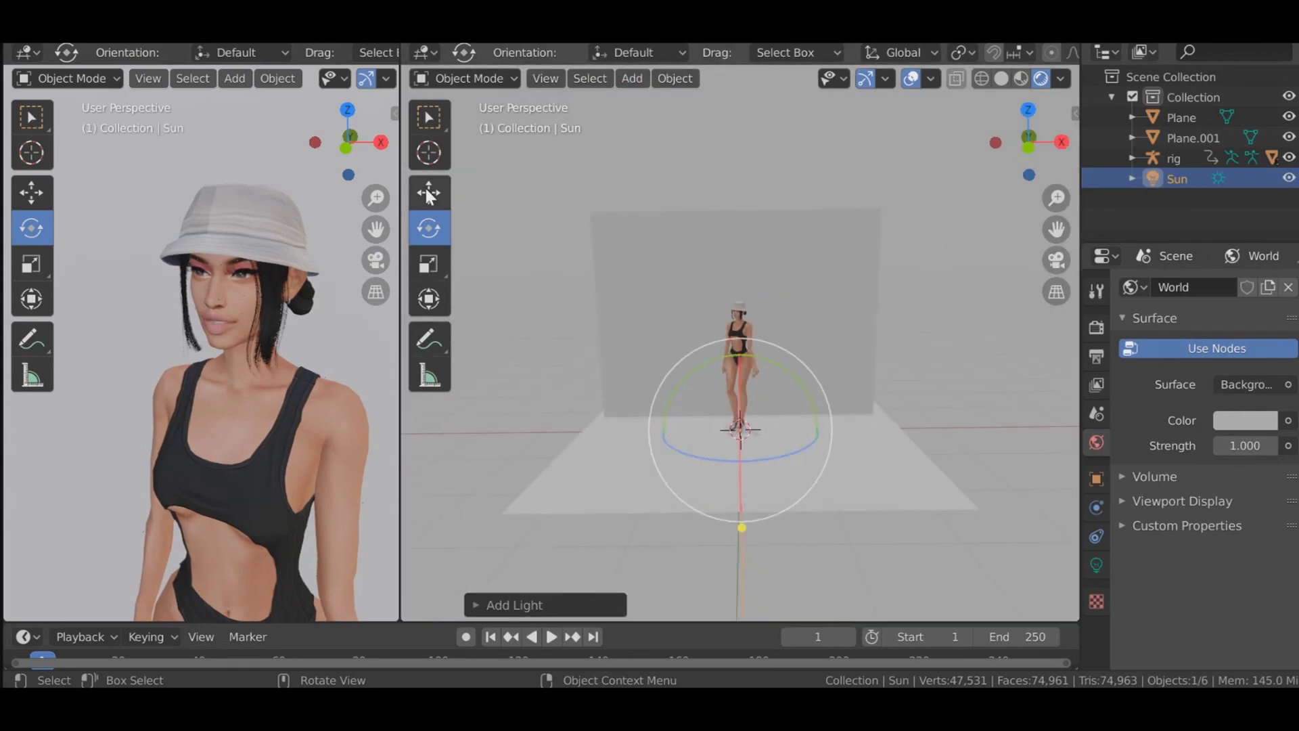
key(g)
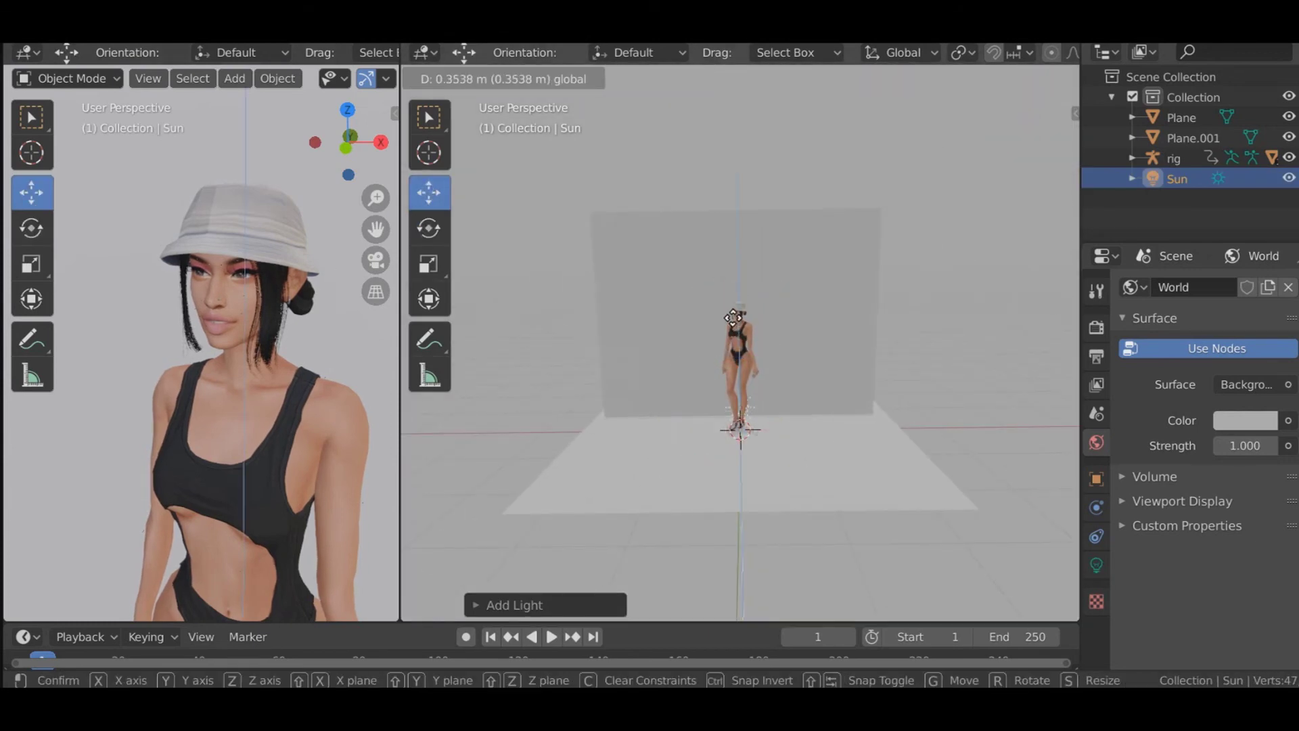
click(731, 291)
key(r)
key(r)
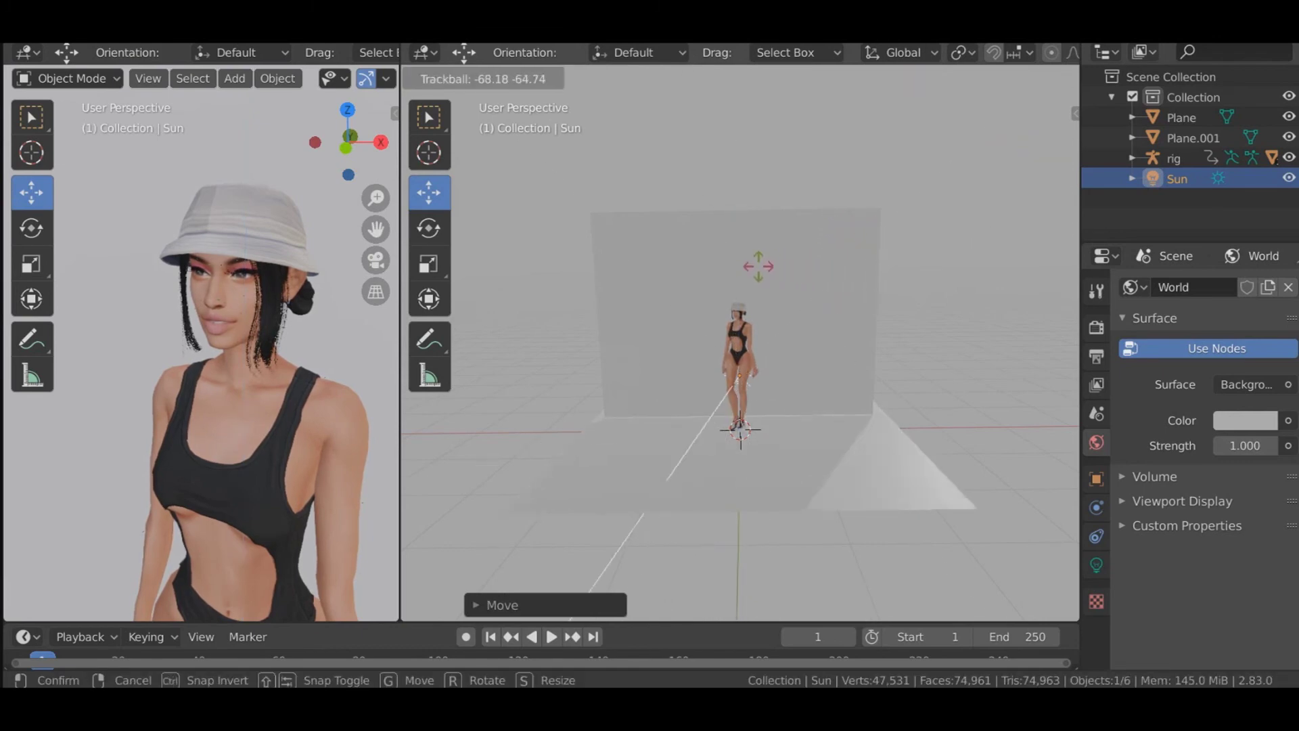
click(736, 153)
Step: Reposition and re-angle the sun so the sim's shadow falls on the backdrop wall
middle_drag(736, 153, 707, 348)
key(g)
click(907, 413)
key(r)
key(r)
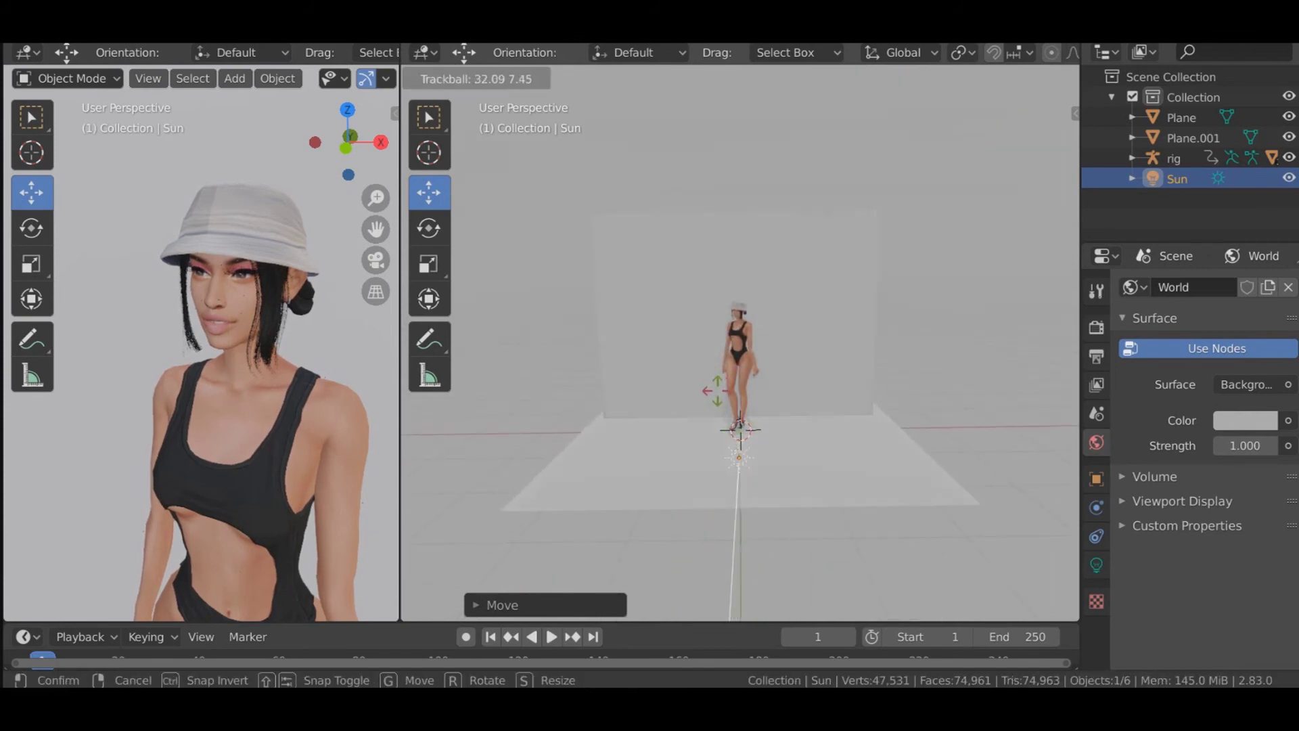
click(626, 411)
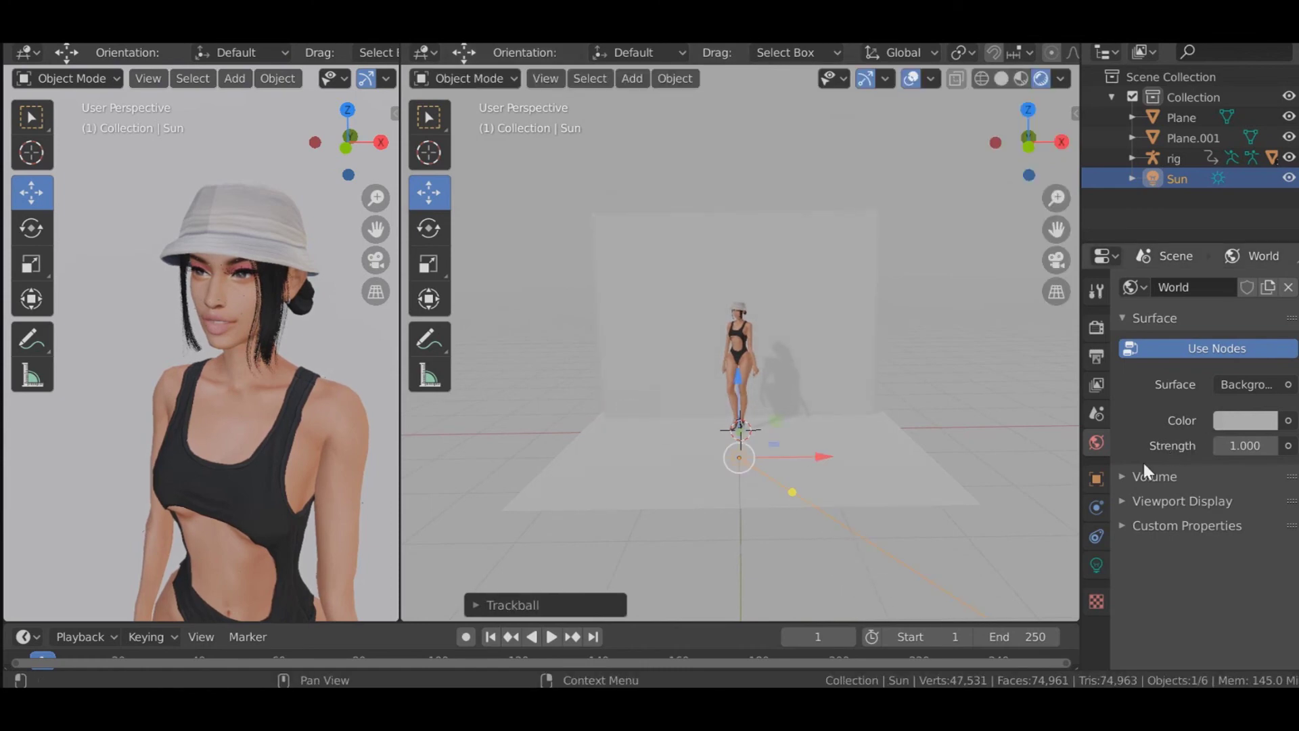
Step: Enable Contact Shadows in the Sun light's Shadow settings
click(1097, 565)
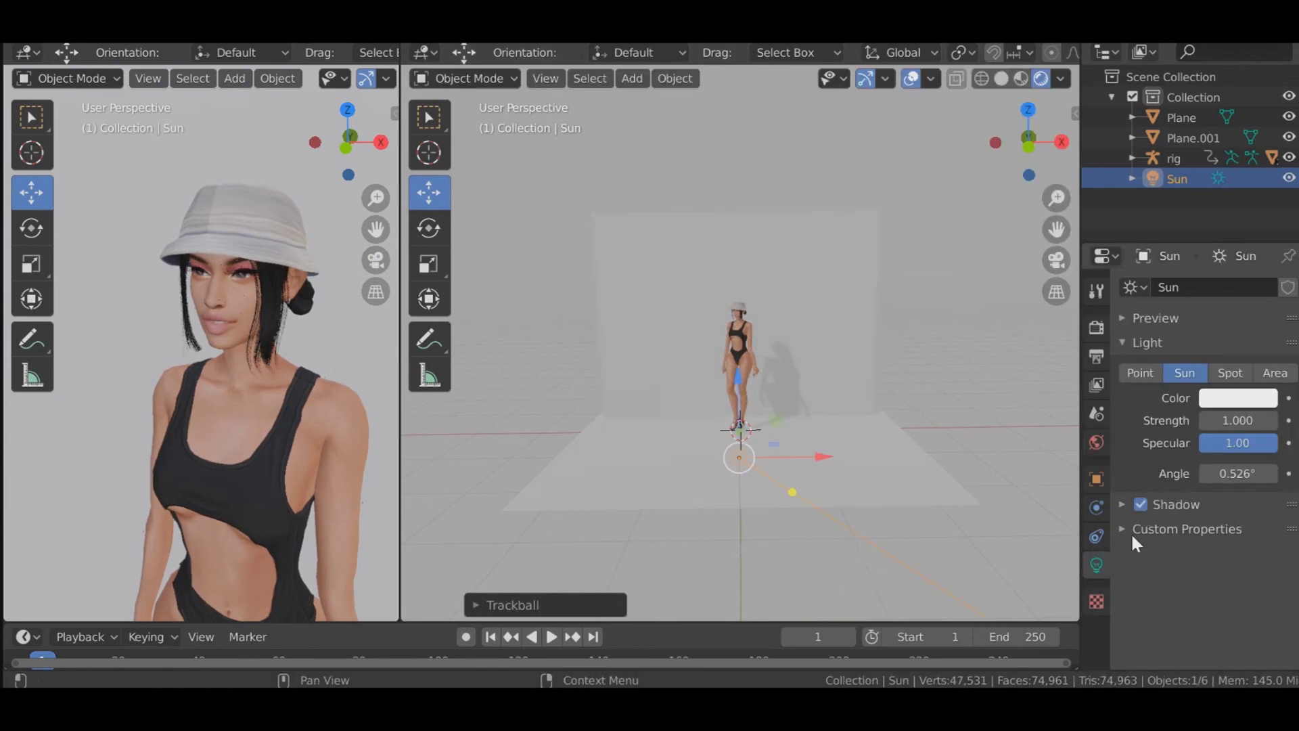
click(1121, 504)
scroll(1152, 550, down, 2)
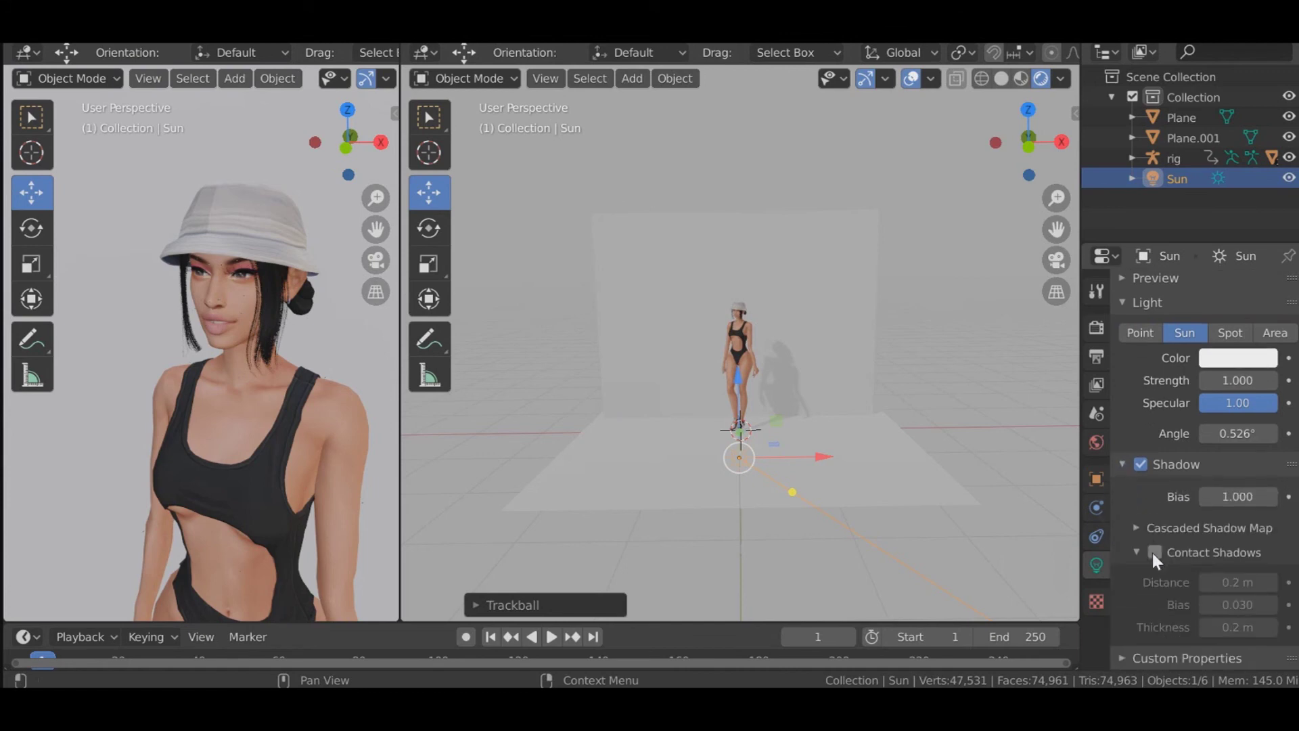
click(1153, 552)
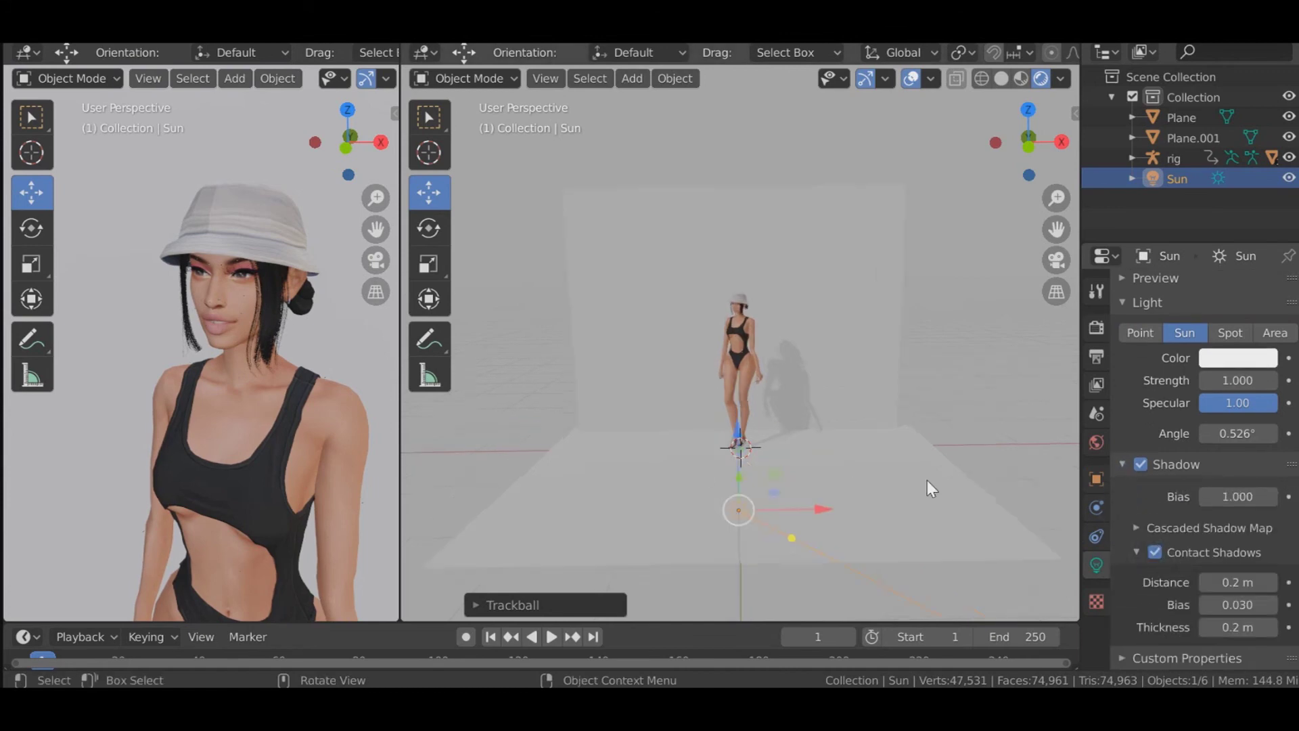
scroll(927, 480, up, 3)
scroll(911, 469, up, 2)
scroll(903, 461, down, 2)
Step: Apply Shade Smooth to the backdrop plane and the floor plane
click(914, 366)
right_click(914, 366)
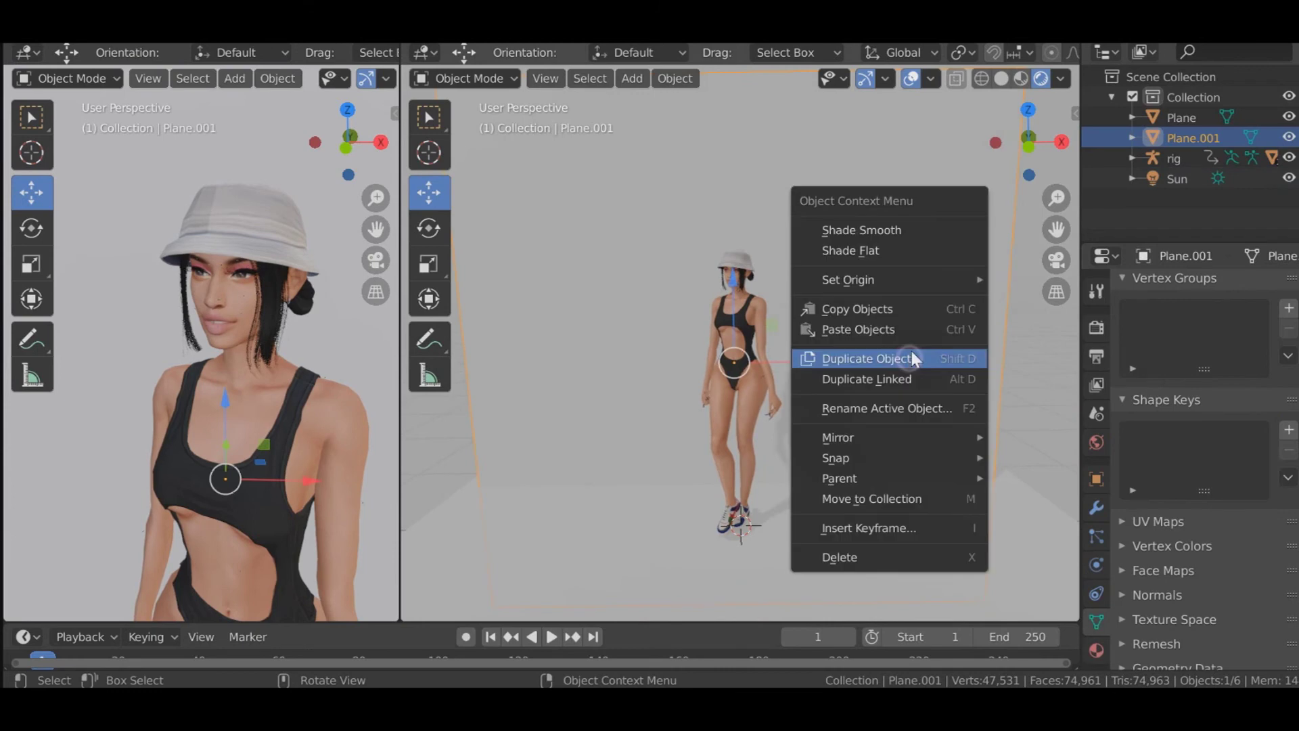
click(862, 231)
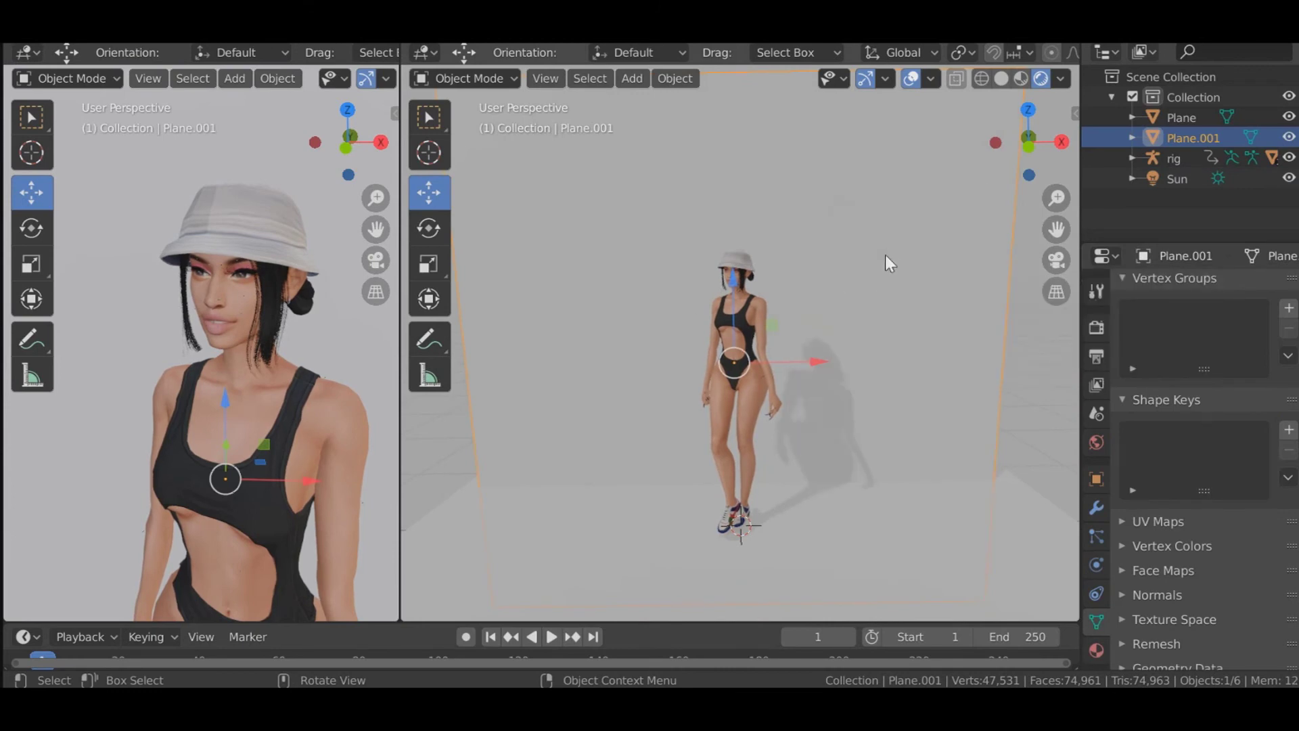
click(868, 538)
right_click(909, 594)
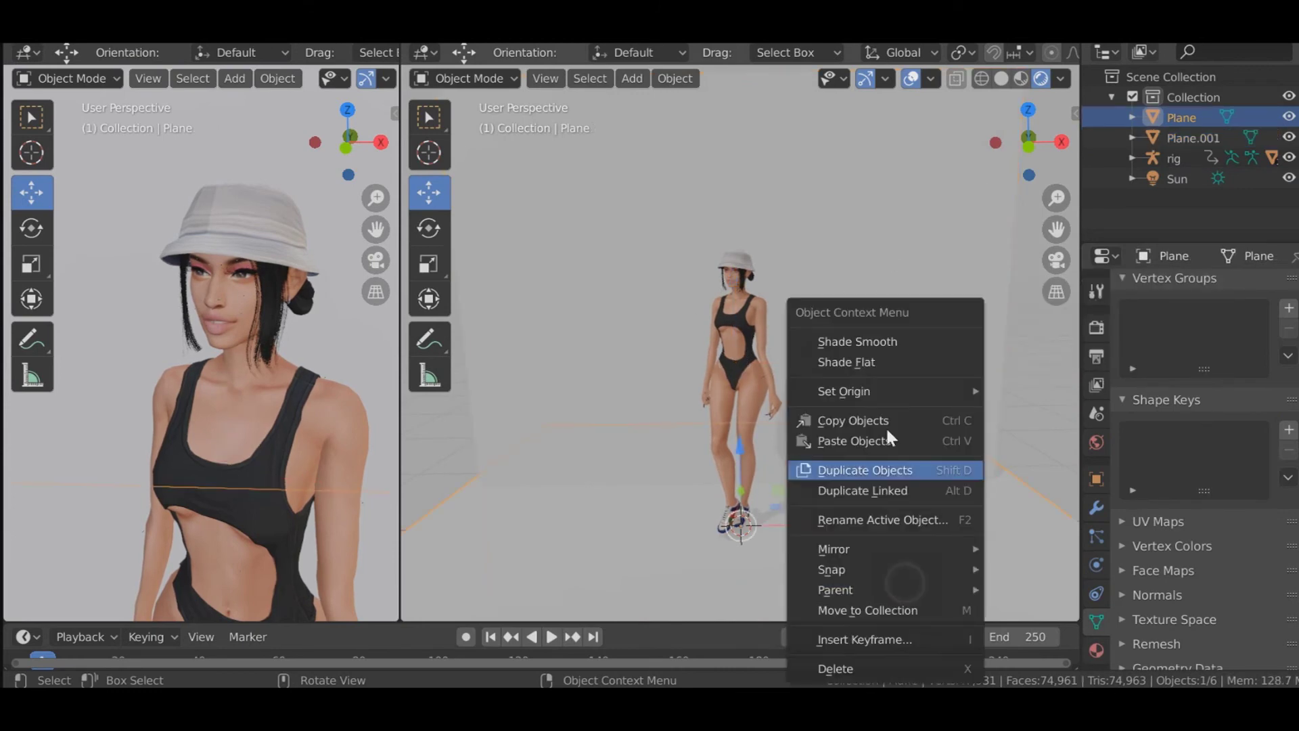
click(879, 336)
scroll(774, 365, down, 2)
scroll(774, 365, up, 5)
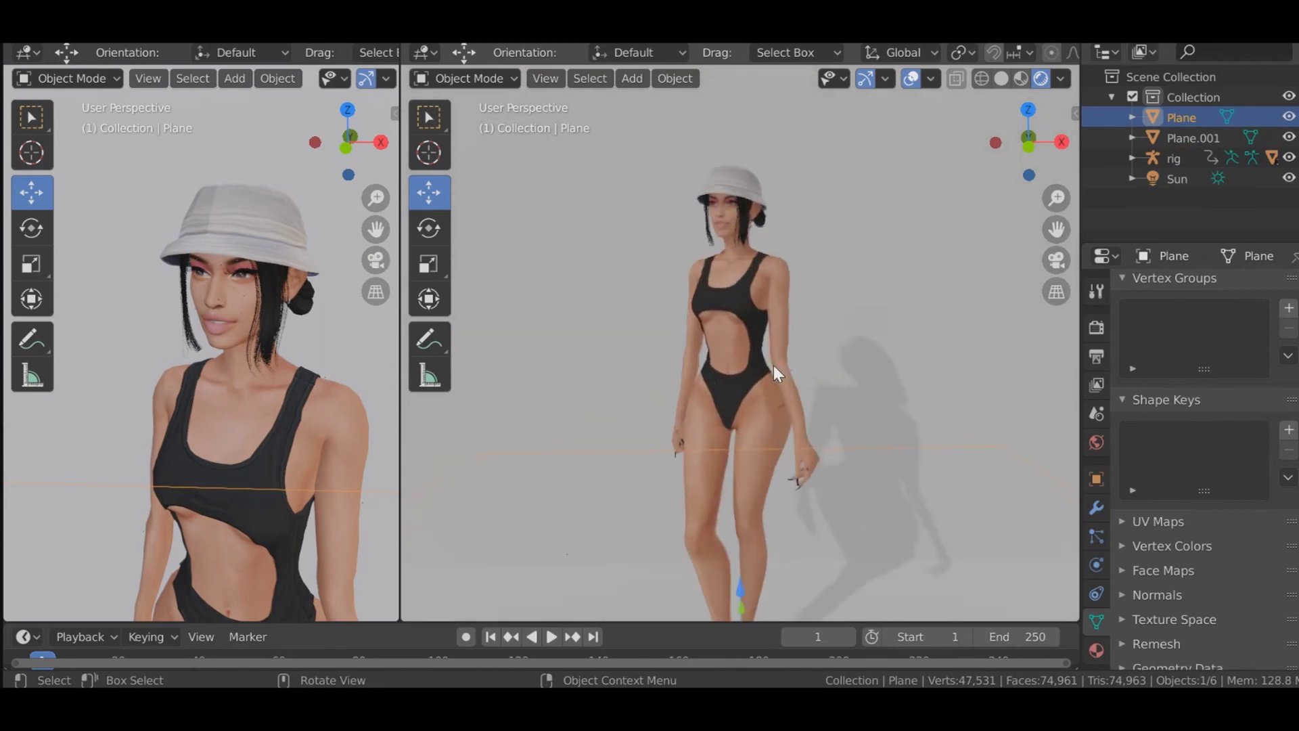
mouse_move(777, 370)
middle_down()
mouse_move(868, 348)
mouse_move(894, 394)
mouse_move(770, 375)
mouse_move(781, 375)
middle_up()
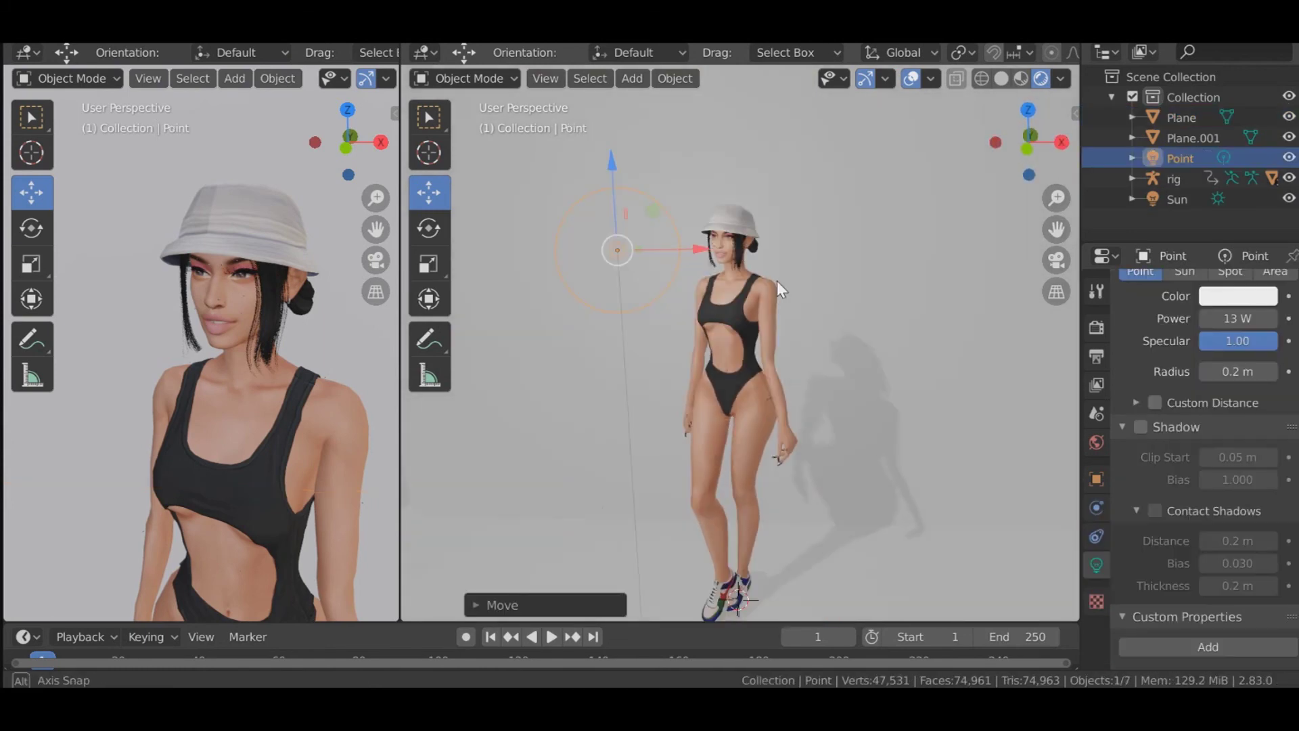
click(632, 78)
Step: Add a camera and raise it along Z to the sim's head height
click(680, 403)
scroll(818, 365, down, 5)
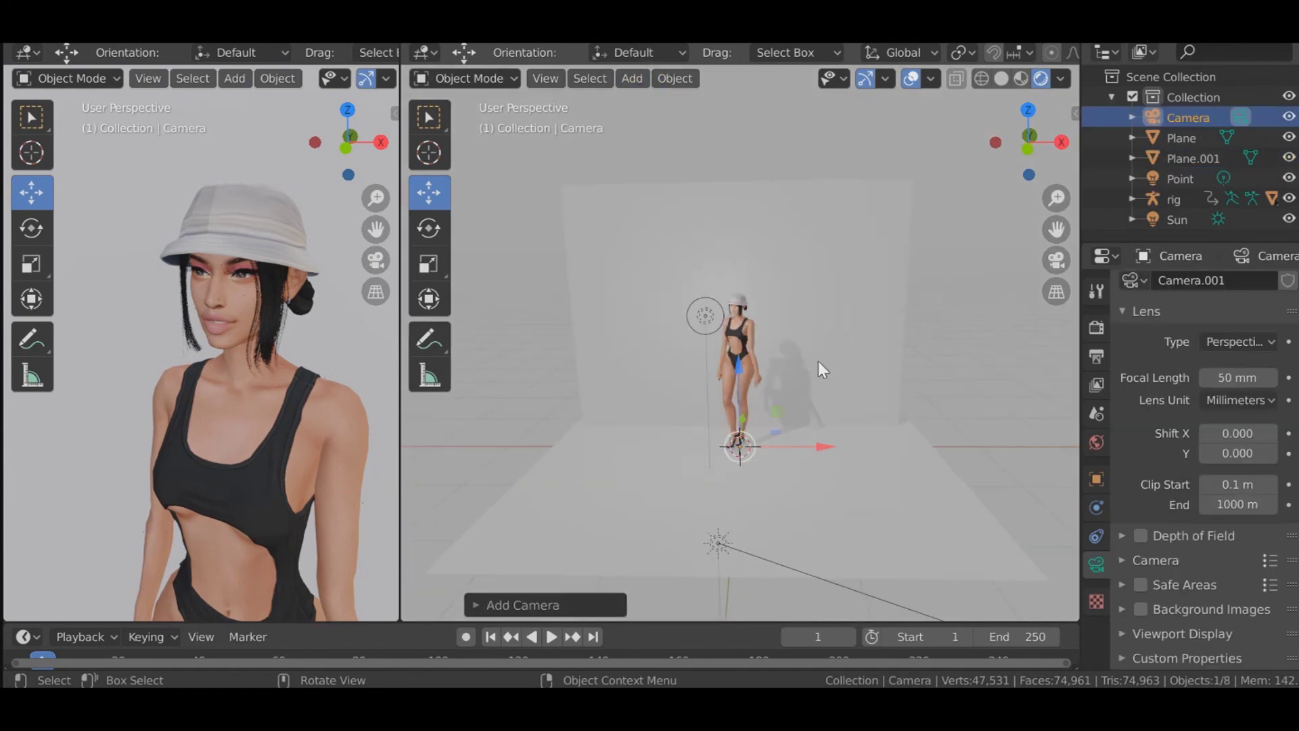
key(g)
key(z)
key(Return)
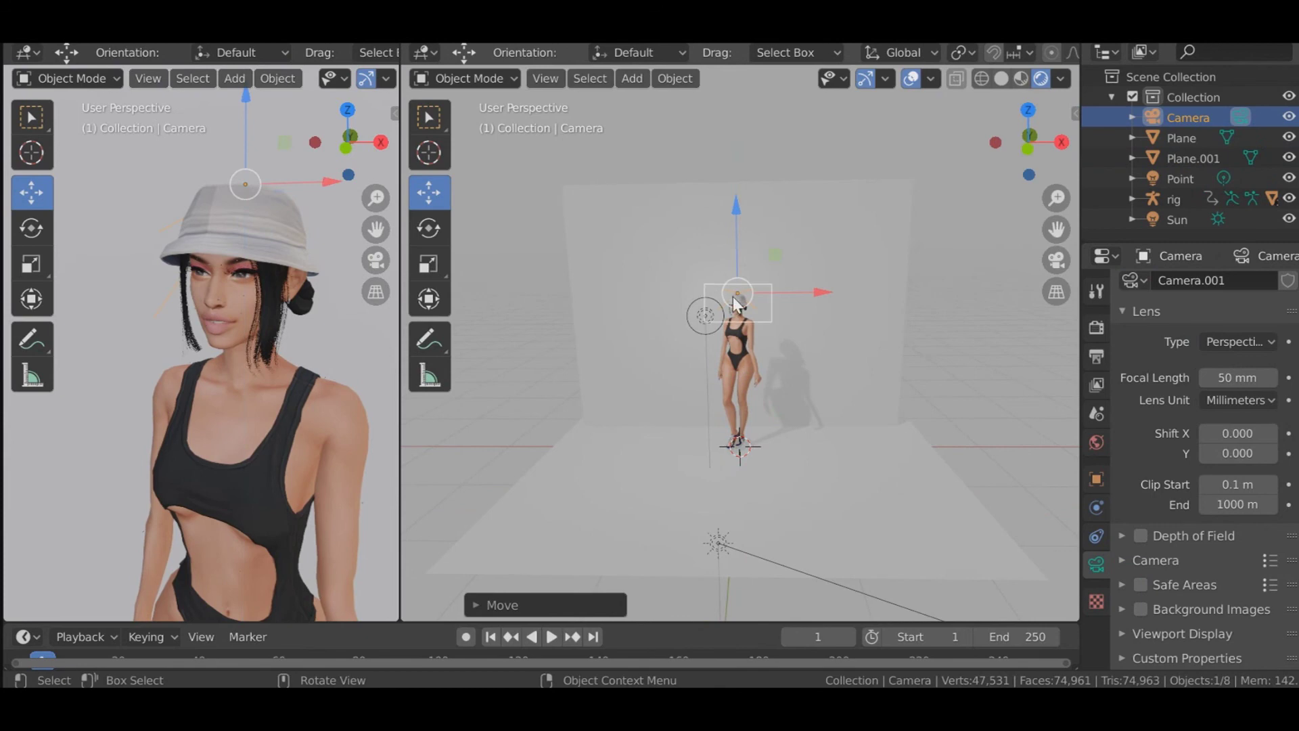
middle_drag(799, 338, 835, 327)
middle_drag(700, 287, 772, 342)
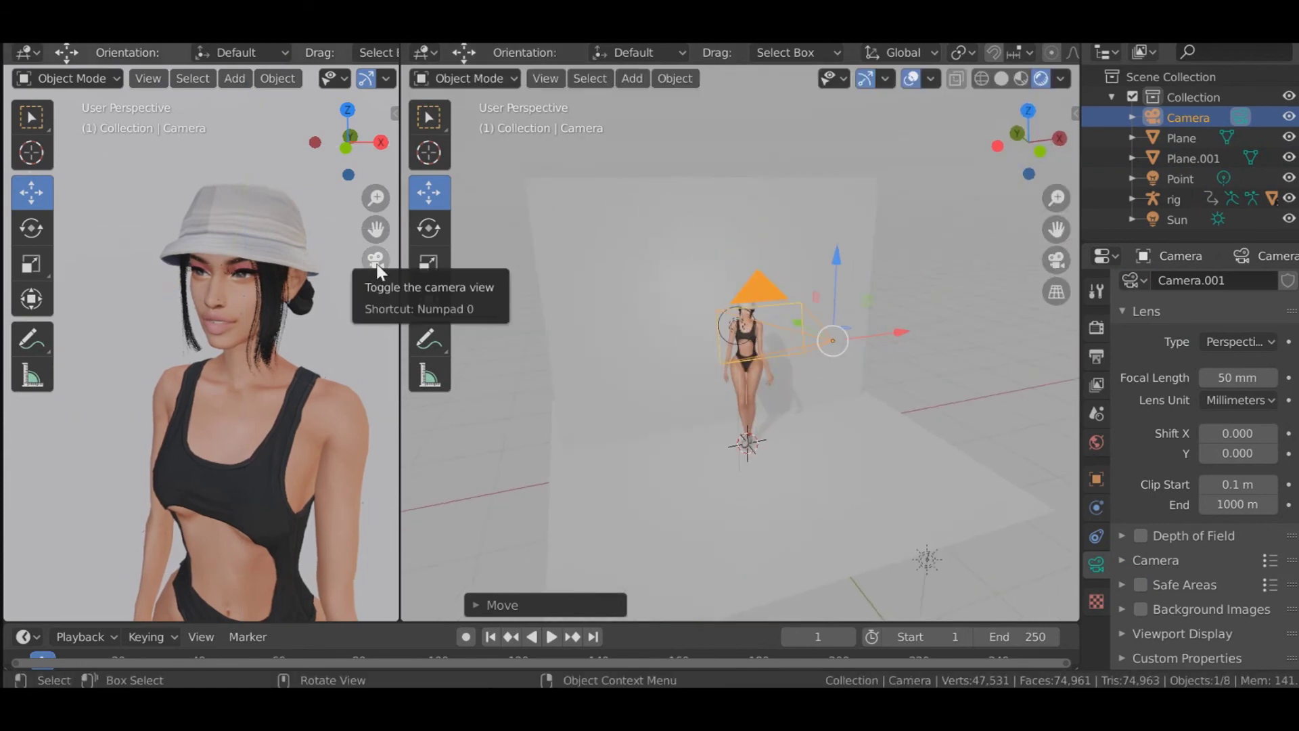
Step: Look through the camera, set a 47 mm focal length, and render a test image
click(376, 261)
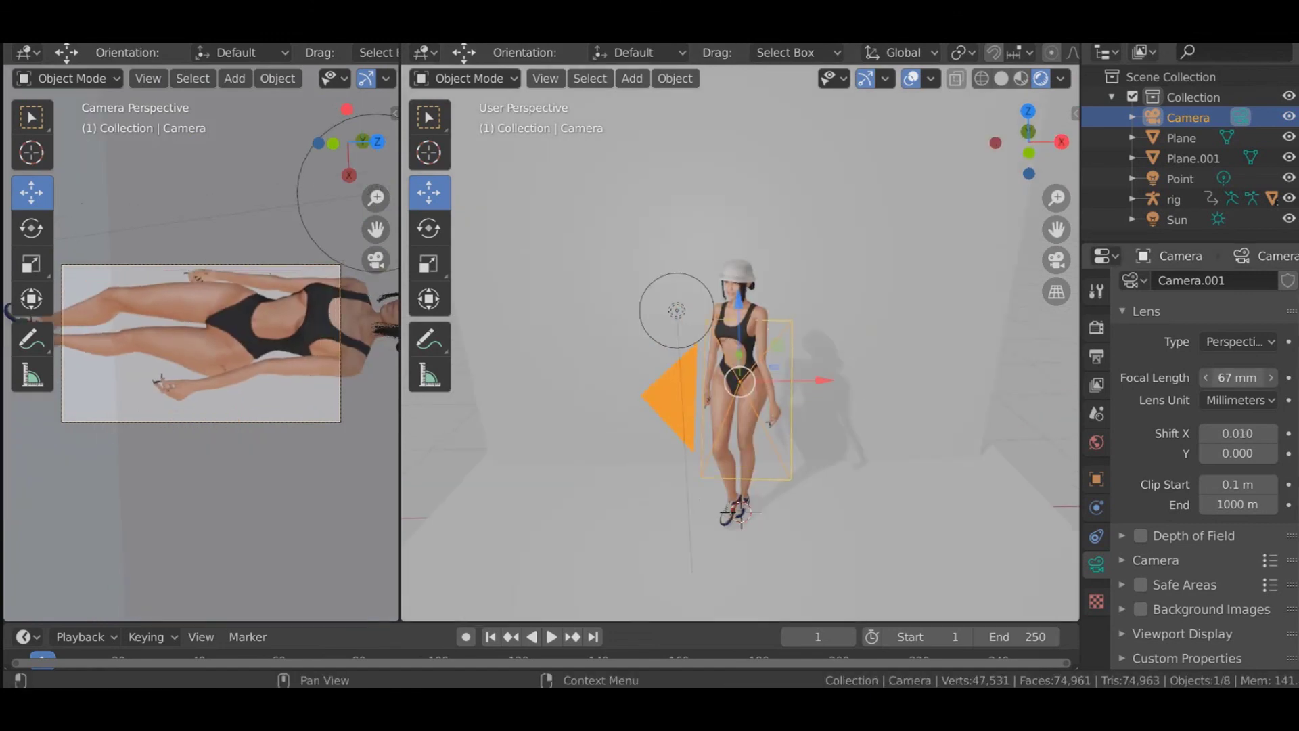
mouse_move(1237, 377)
mouse_down()
mouse_move(1204, 377)
mouse_move(1237, 378)
mouse_up()
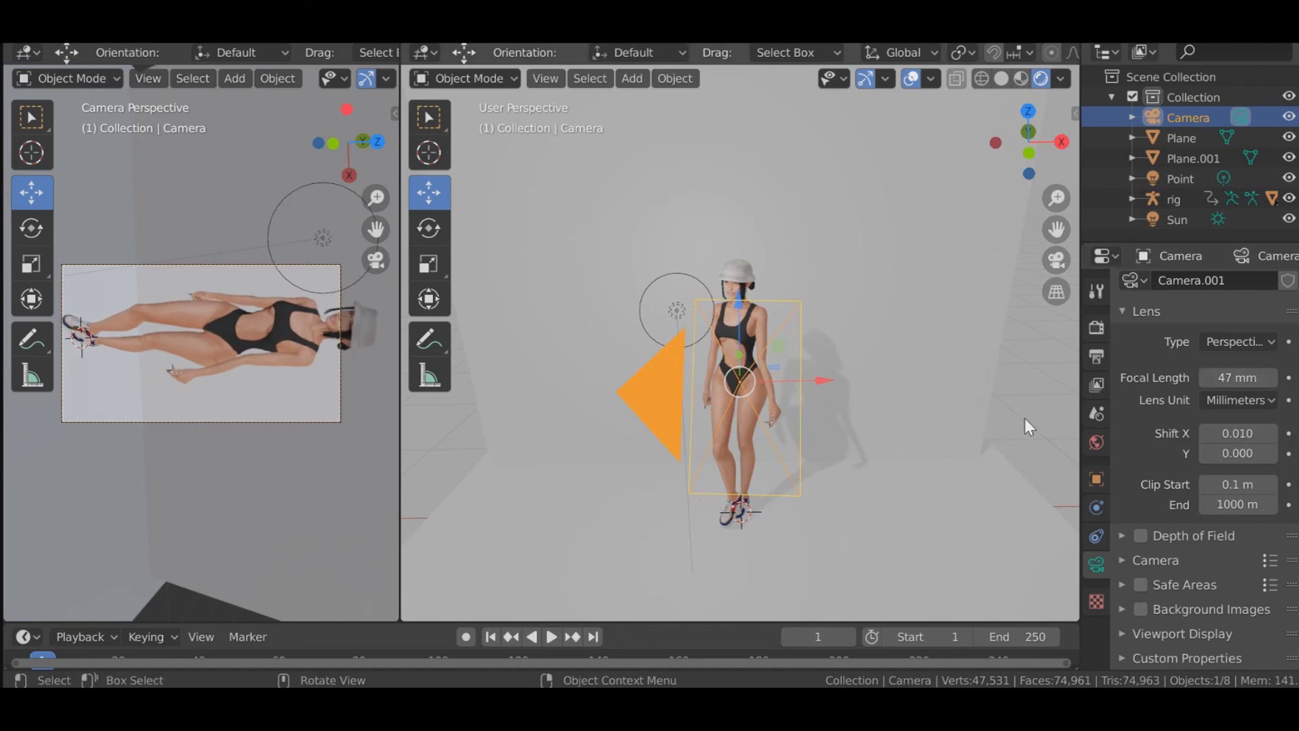
key(r)
key(r)
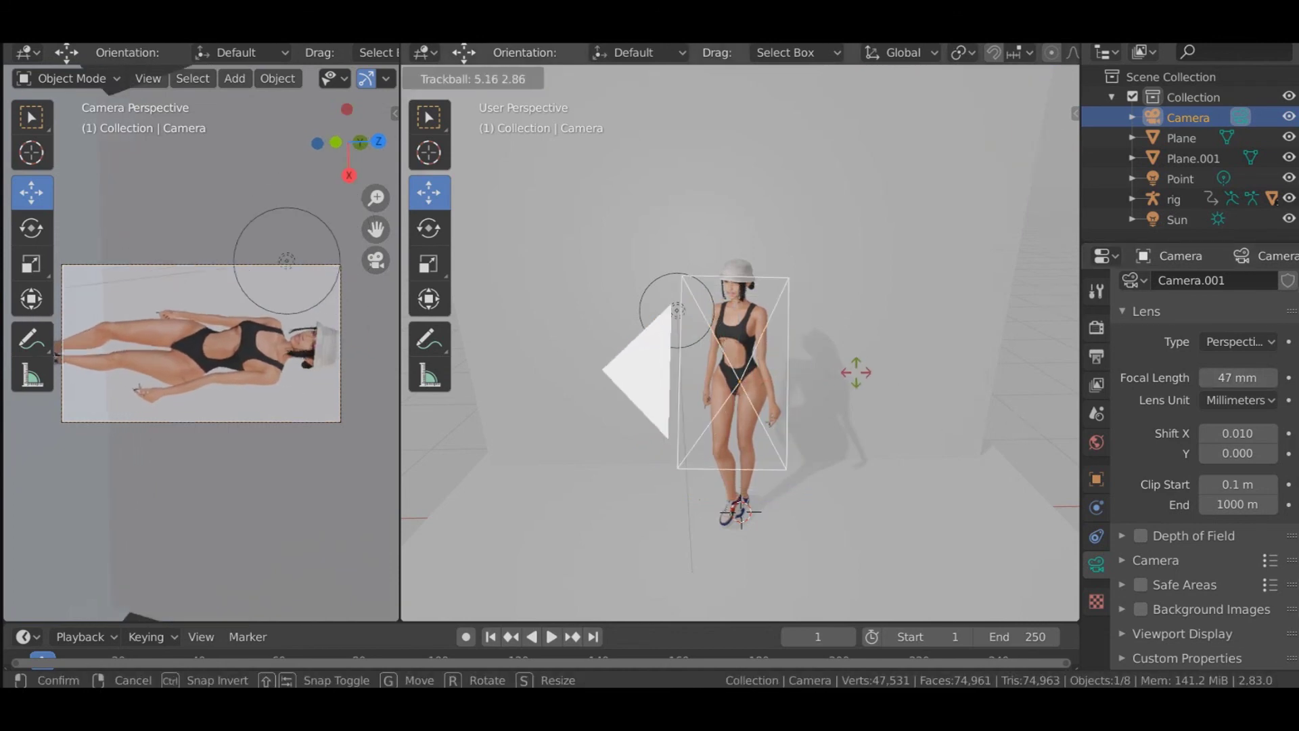
key(Escape)
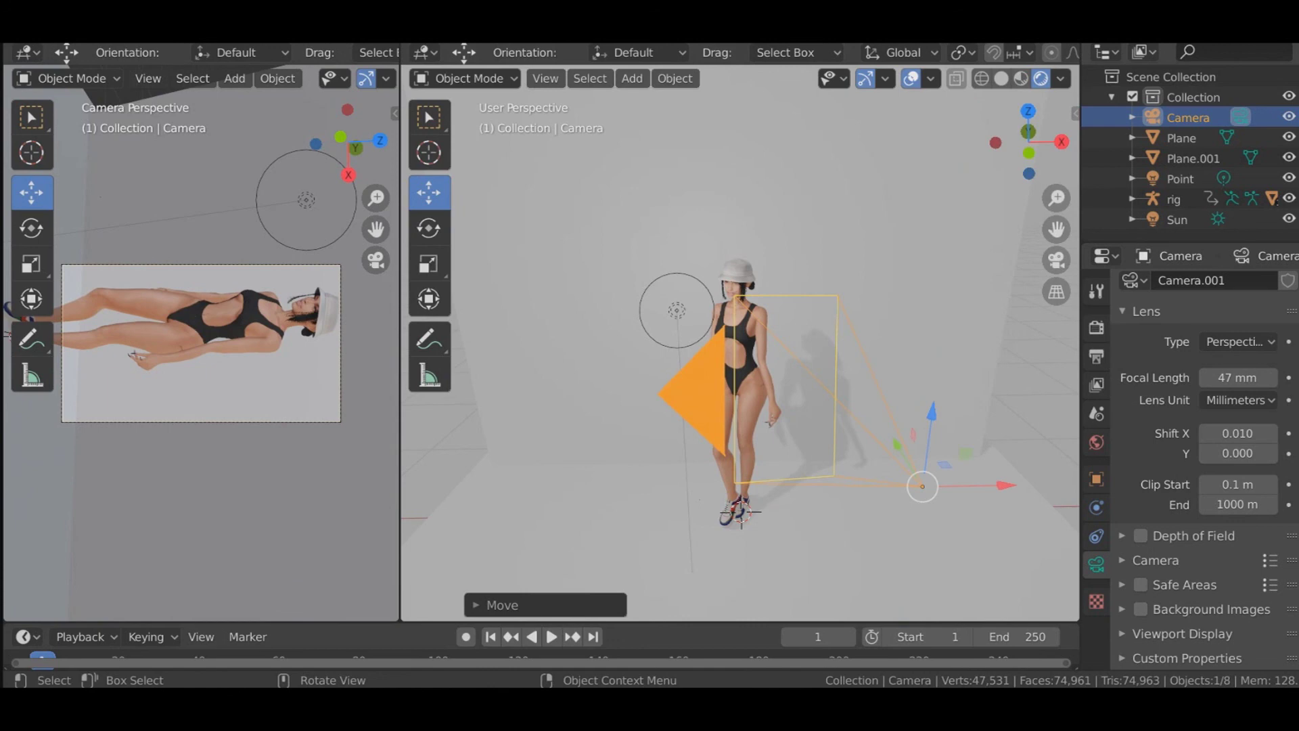
click(118, 33)
click(166, 50)
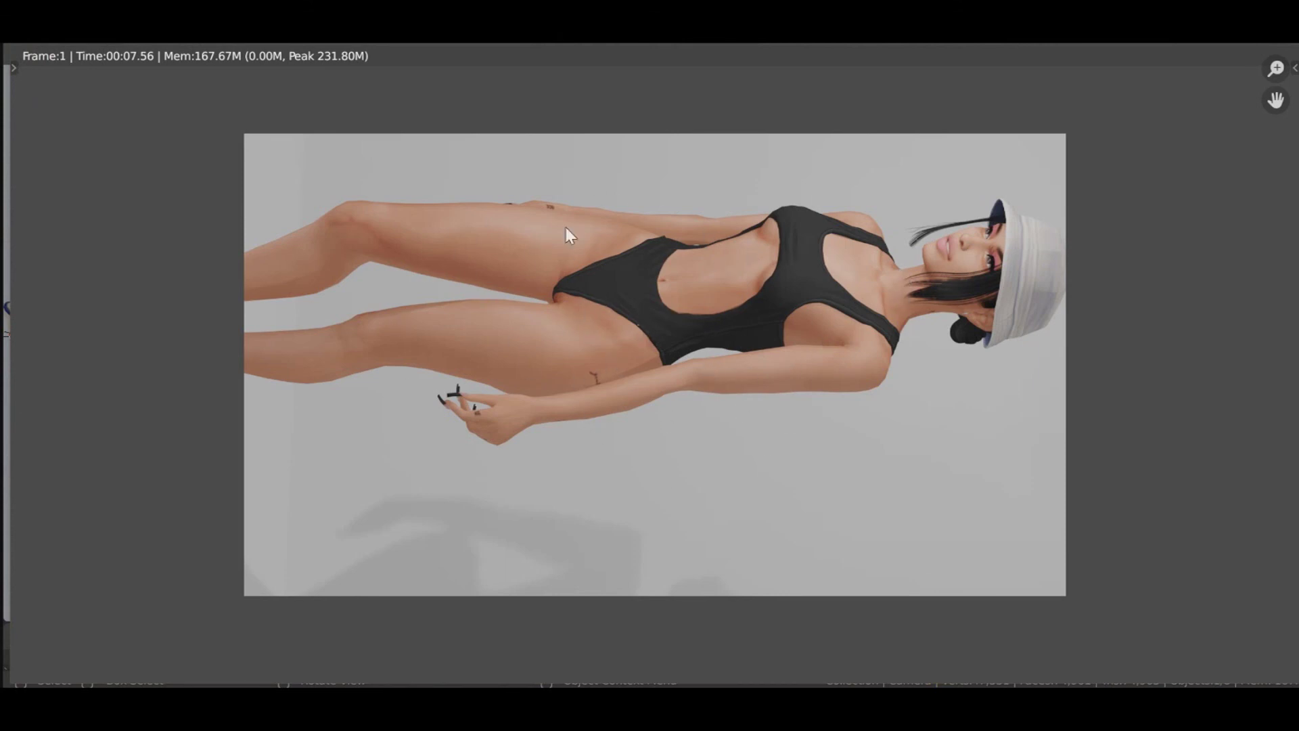
Step: Rotate the Sun light to a new angle so the sim's shadow shifts across the backdrop
key(Escape)
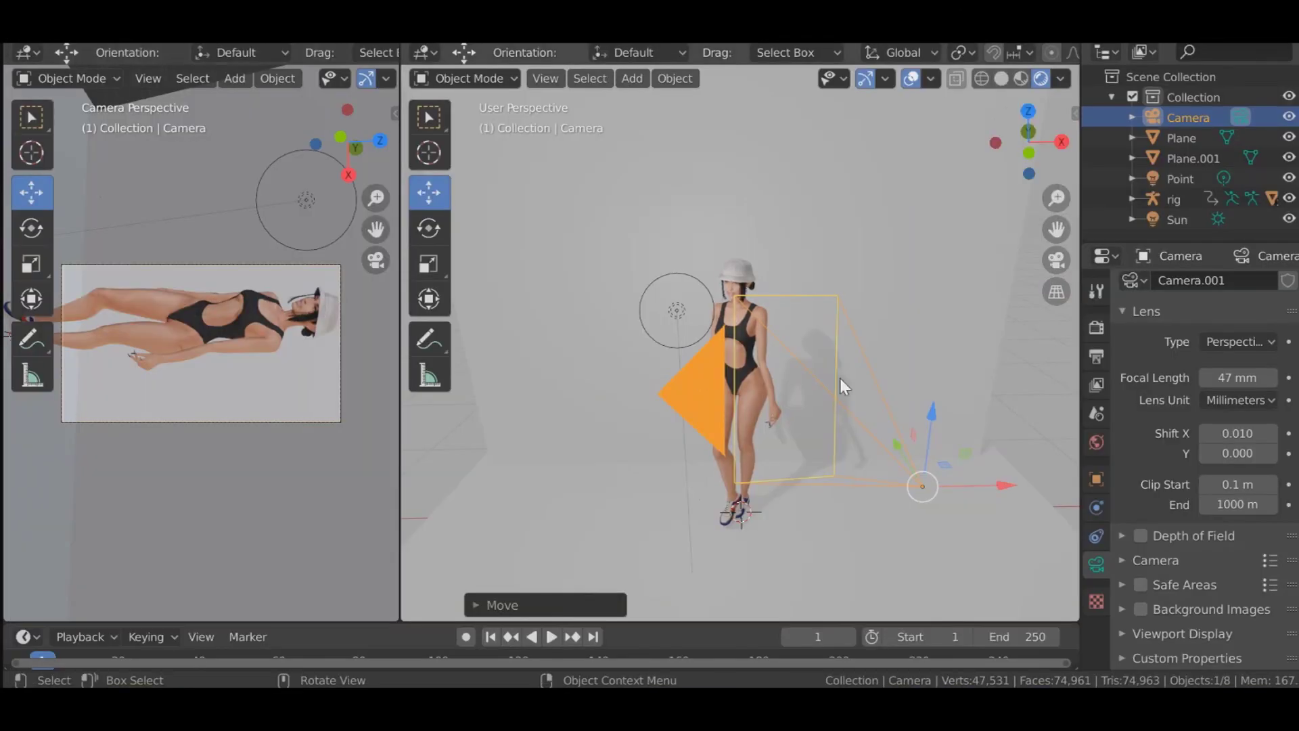
click(1181, 218)
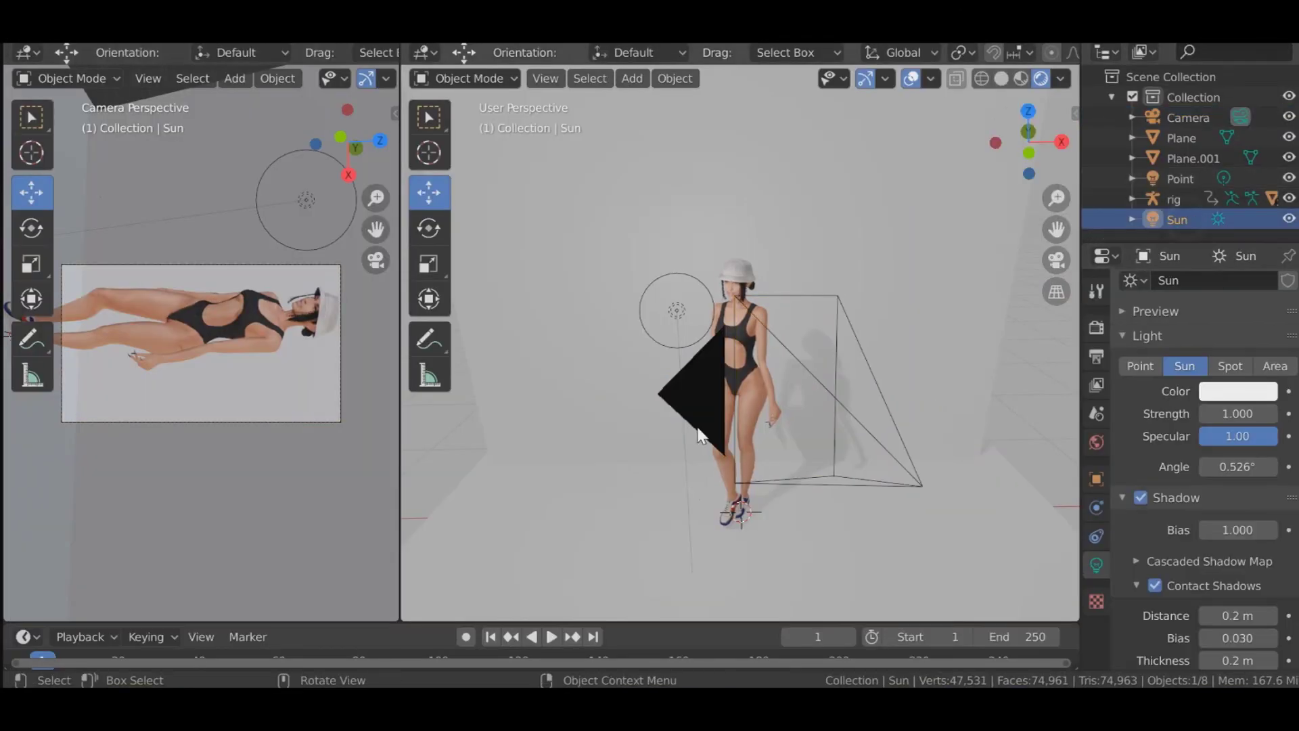
scroll(823, 432, down, 2)
key(r)
key(r)
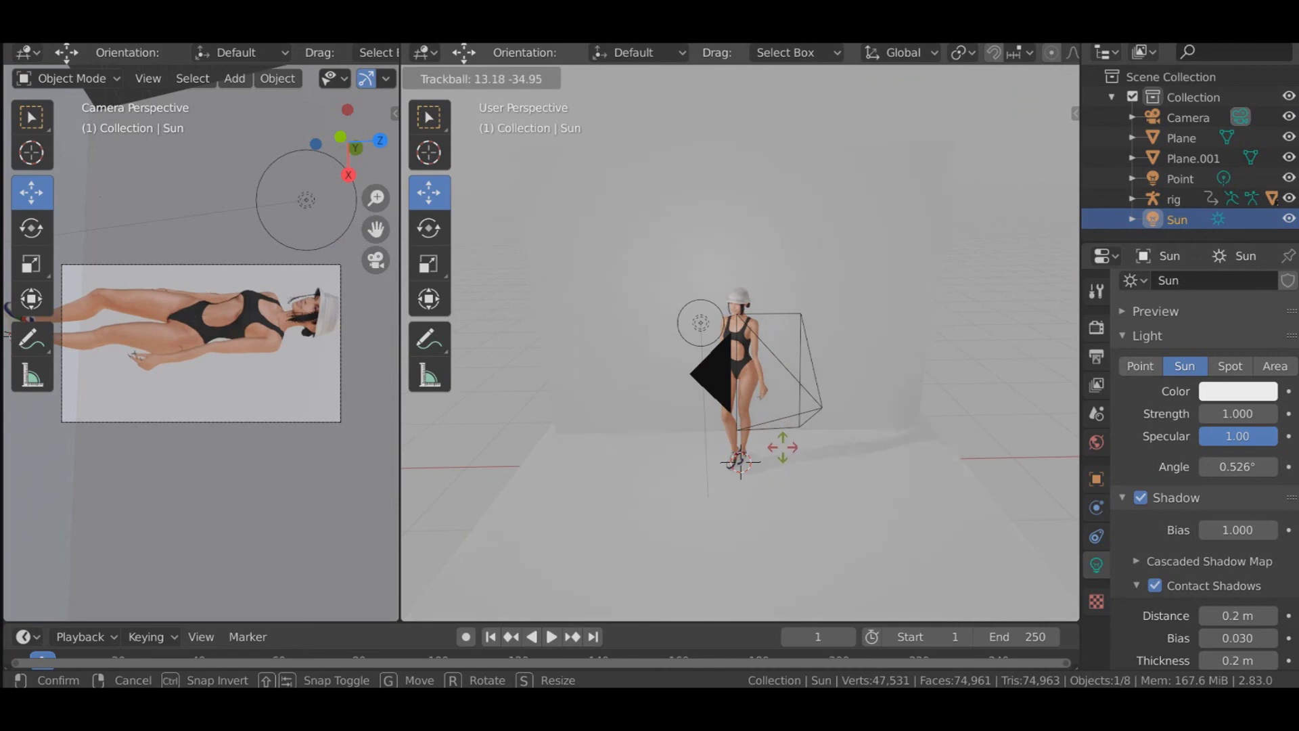
click(812, 474)
scroll(768, 376, up, 5)
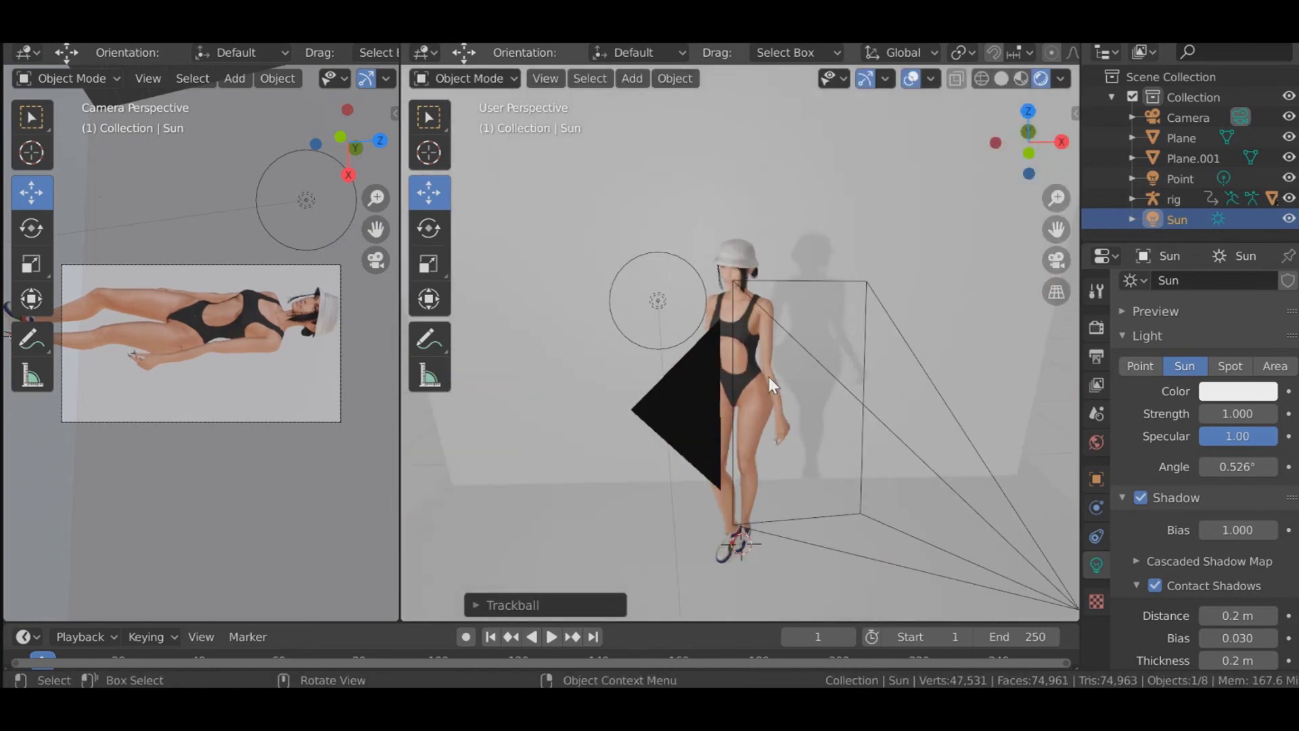
Step: Render a second test image to check the new shadow
click(119, 35)
click(174, 50)
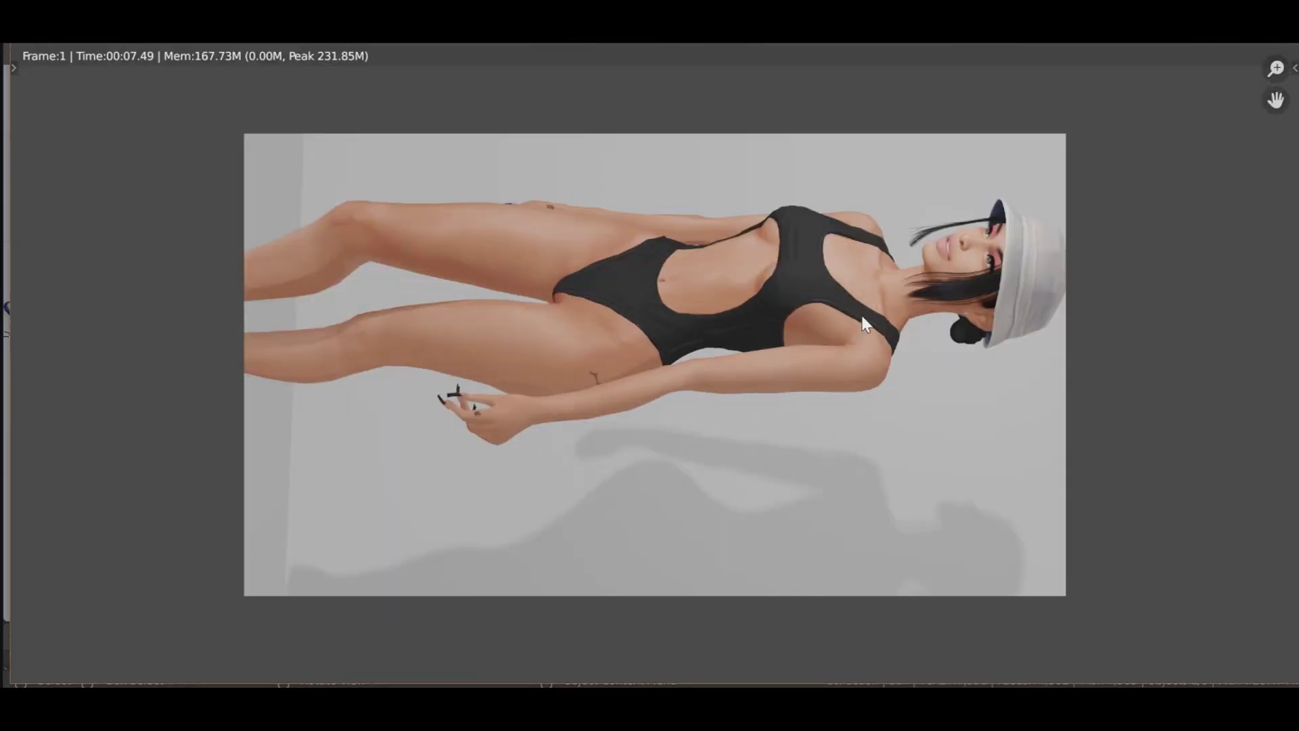
key(Escape)
scroll(832, 380, down, 2)
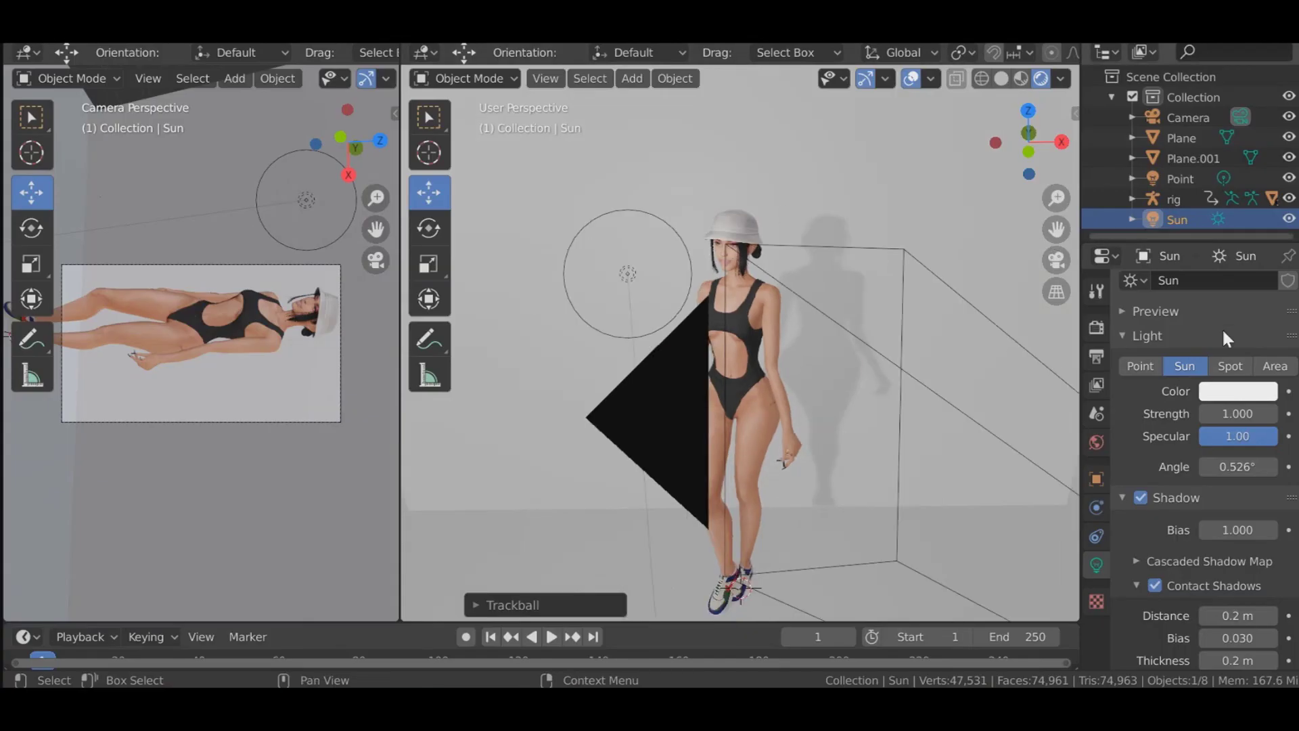
Step: Set the render engine to Cycles and review the View Layer passes
click(1097, 327)
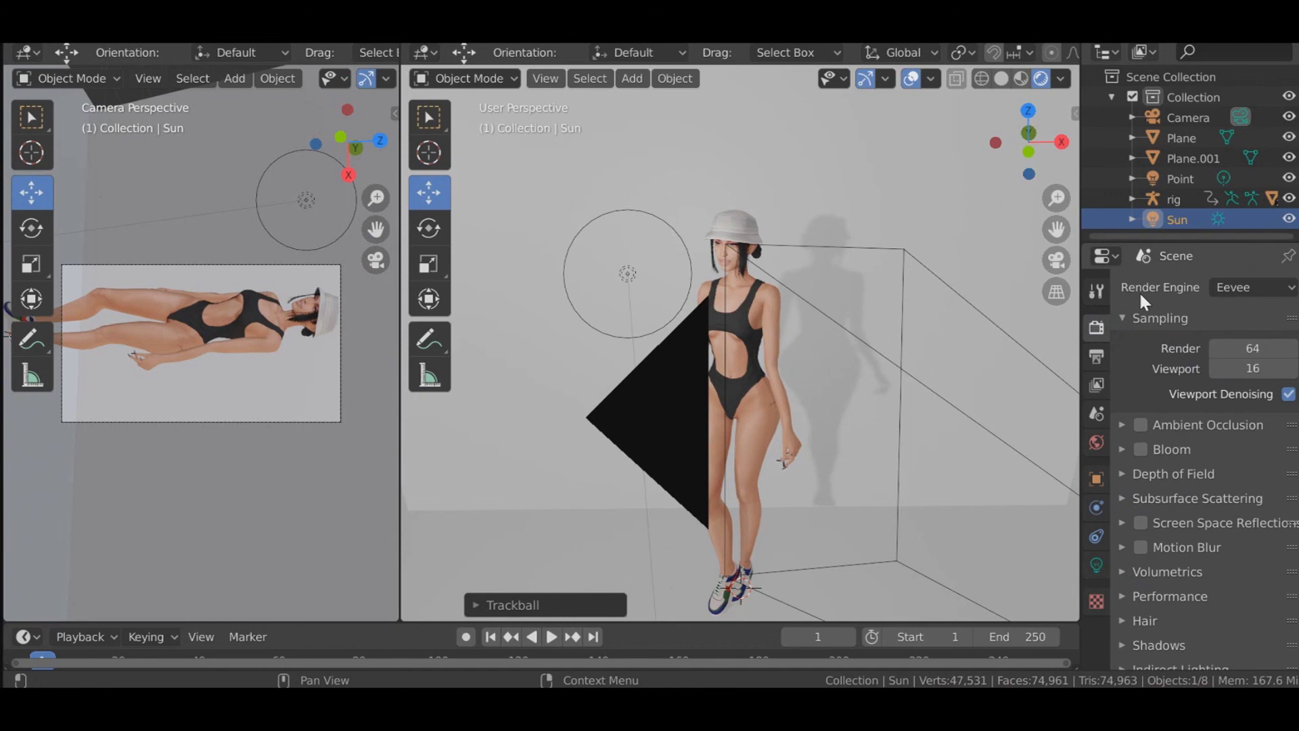
click(1277, 288)
click(1222, 353)
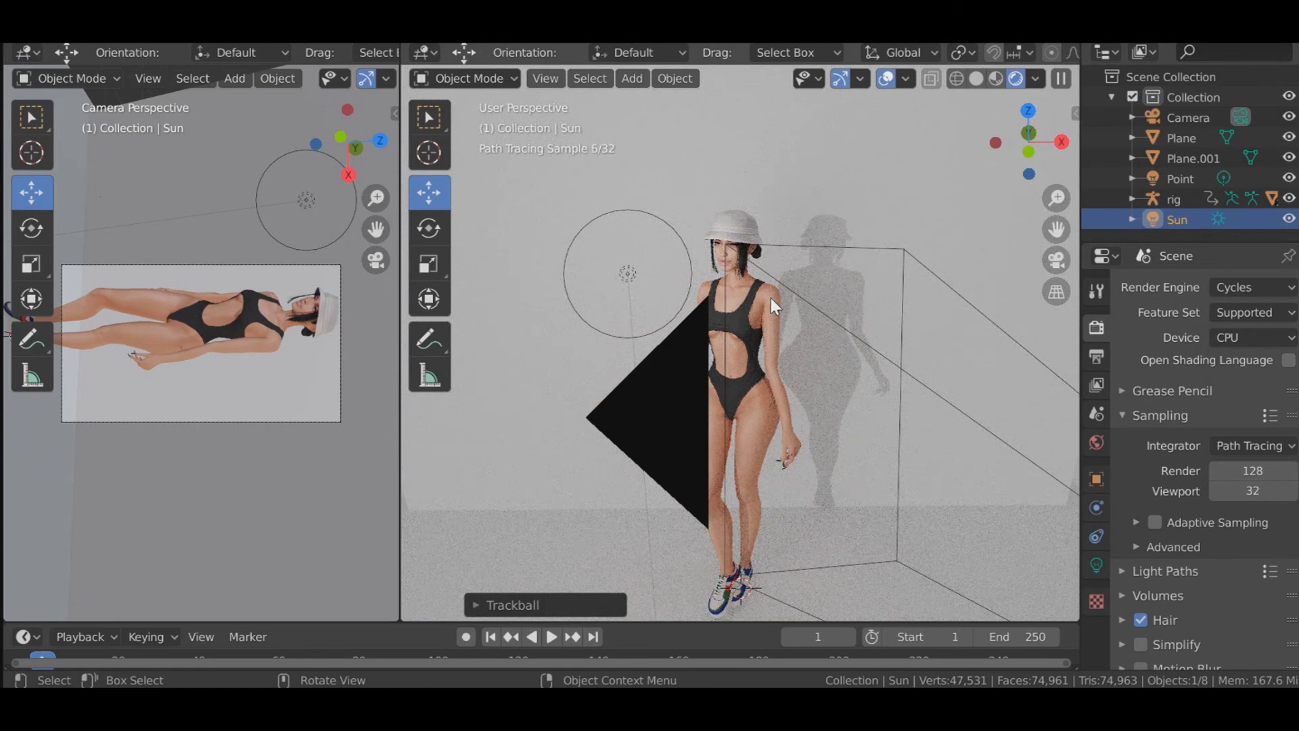
click(1098, 380)
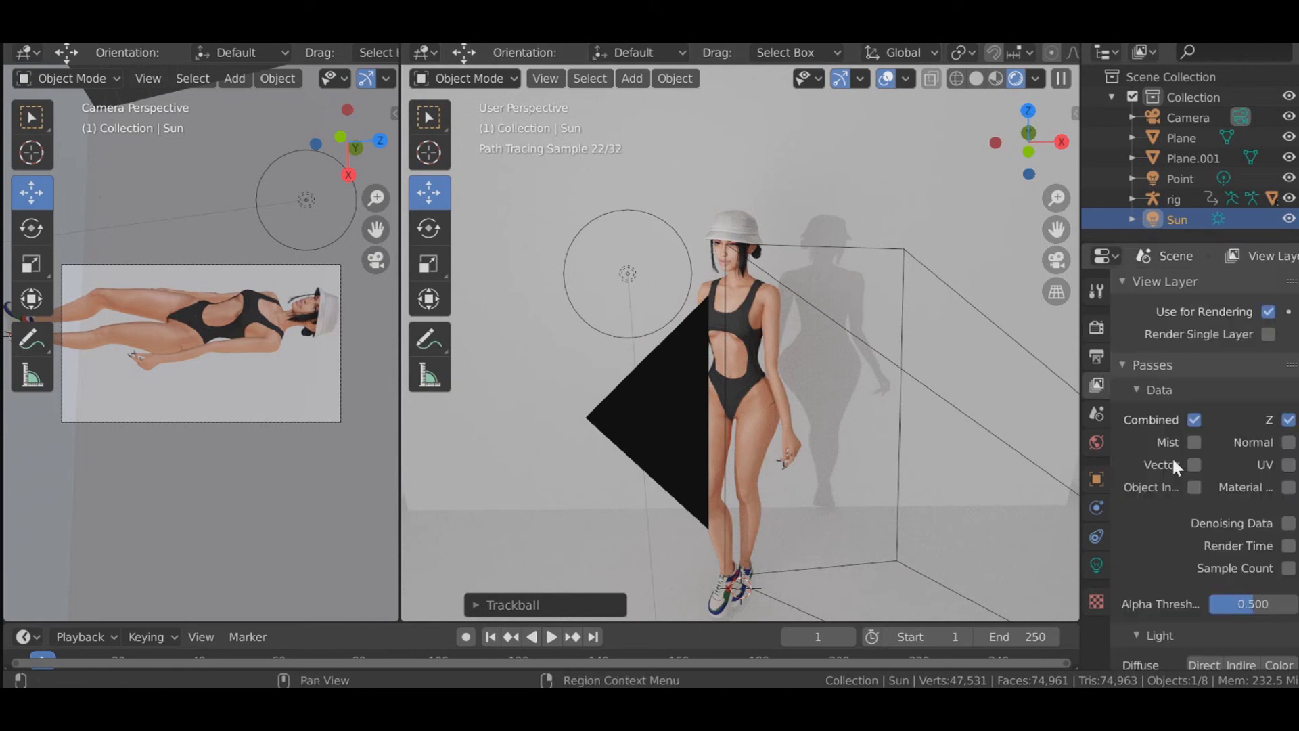
scroll(1173, 461, down, 12)
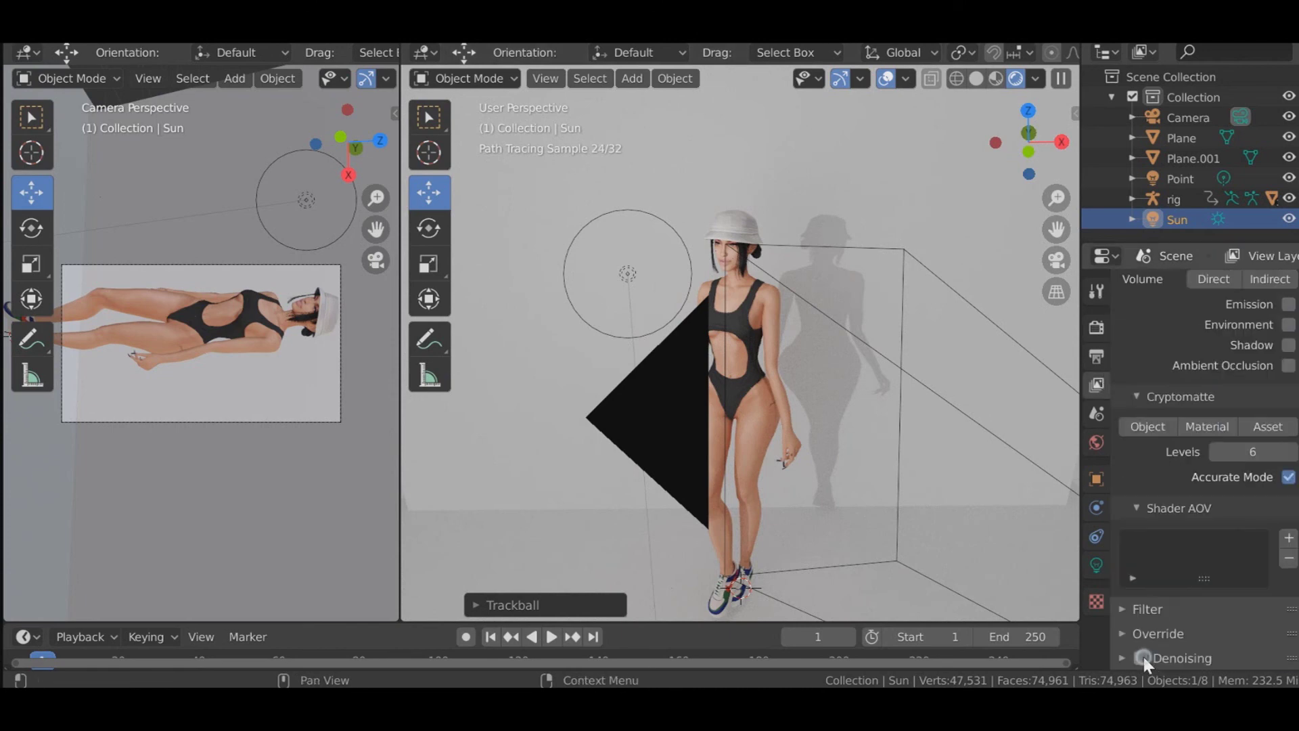
scroll(1158, 606, up, 9)
scroll(1159, 594, up, 5)
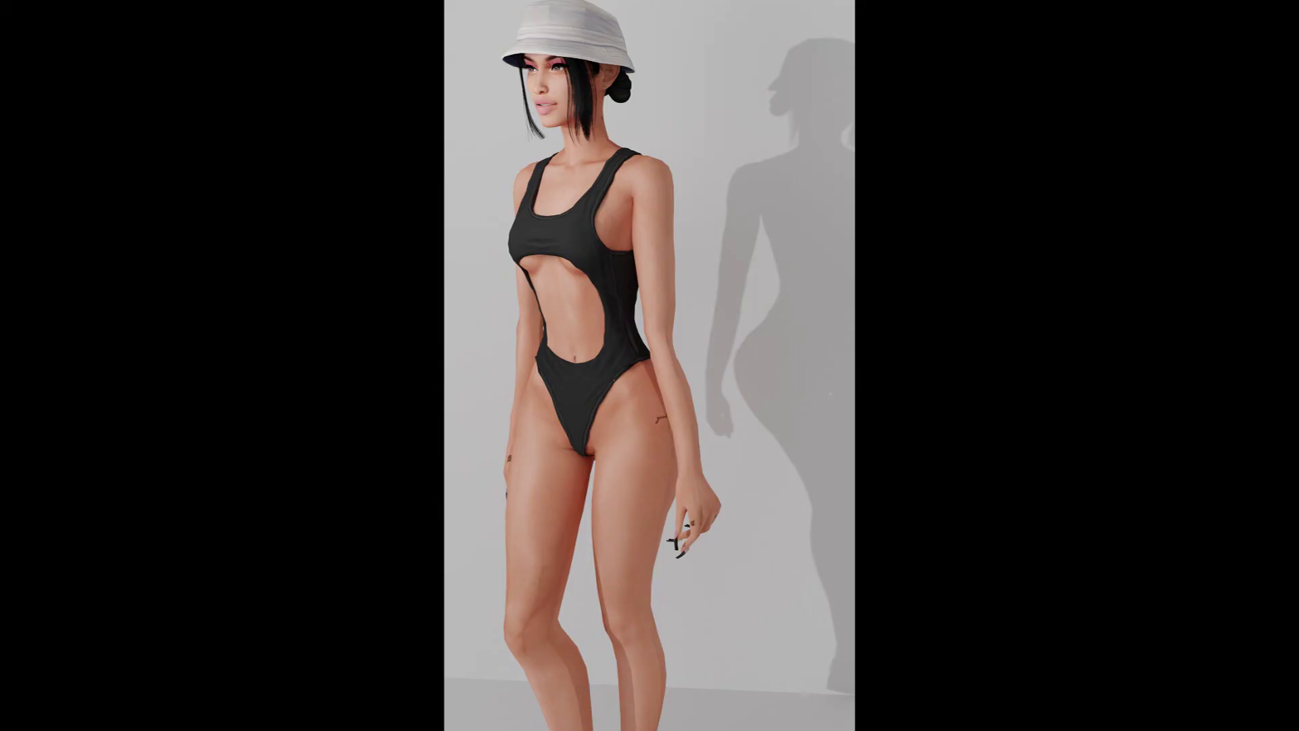